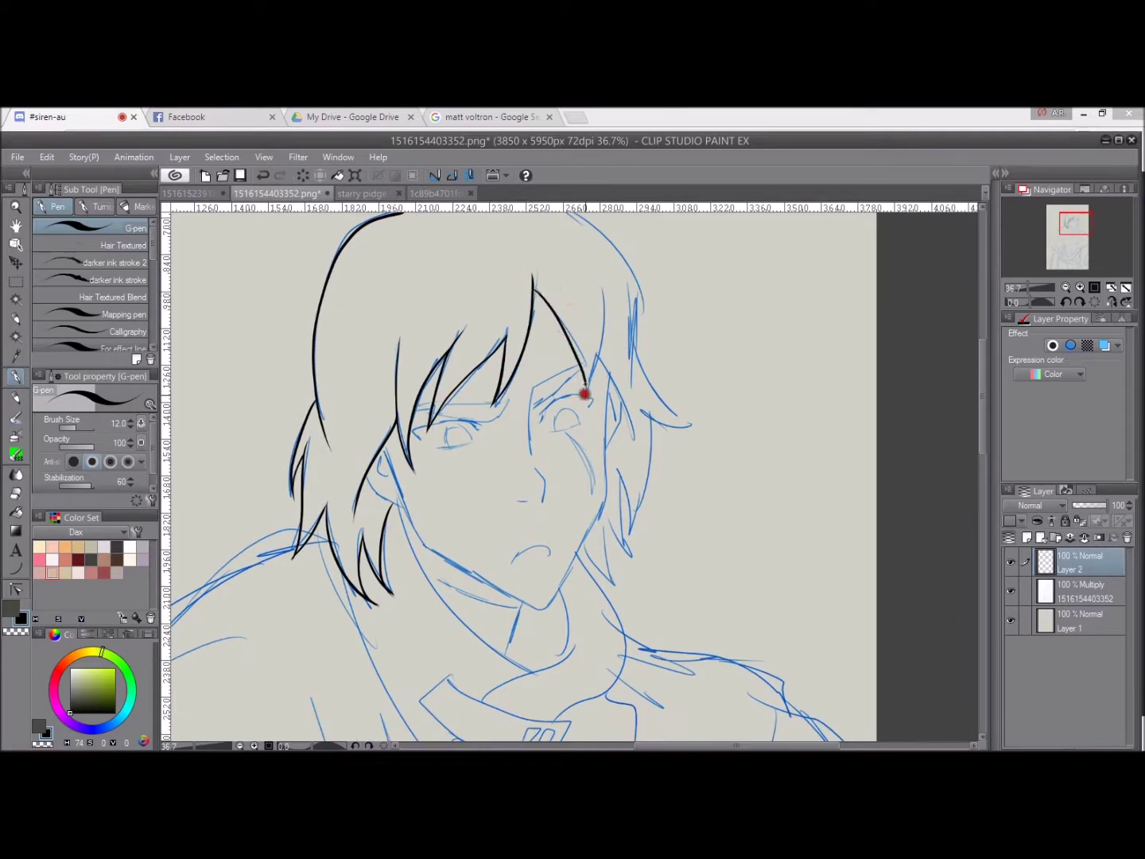
Ink the right fringe strand, the top of the head and the outward-flicking lock with the G-pen at brush size 12.
left_click_drag(573, 321, 616, 404)
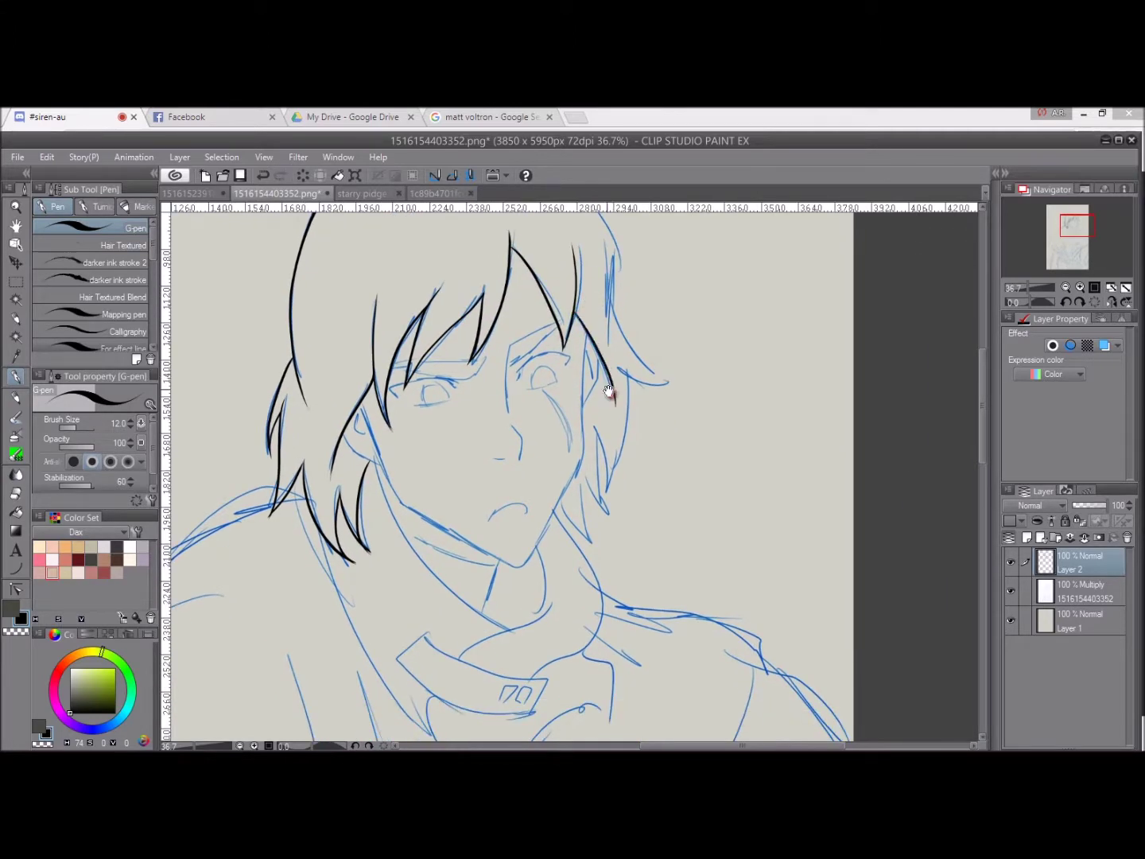
scroll(598, 334, "down", 1)
scroll(599, 335, "down", 2)
mouse_move(447, 301)
left_mouse_down()
mouse_move(551, 297)
mouse_move(606, 358)
mouse_move(629, 439)
left_mouse_up()
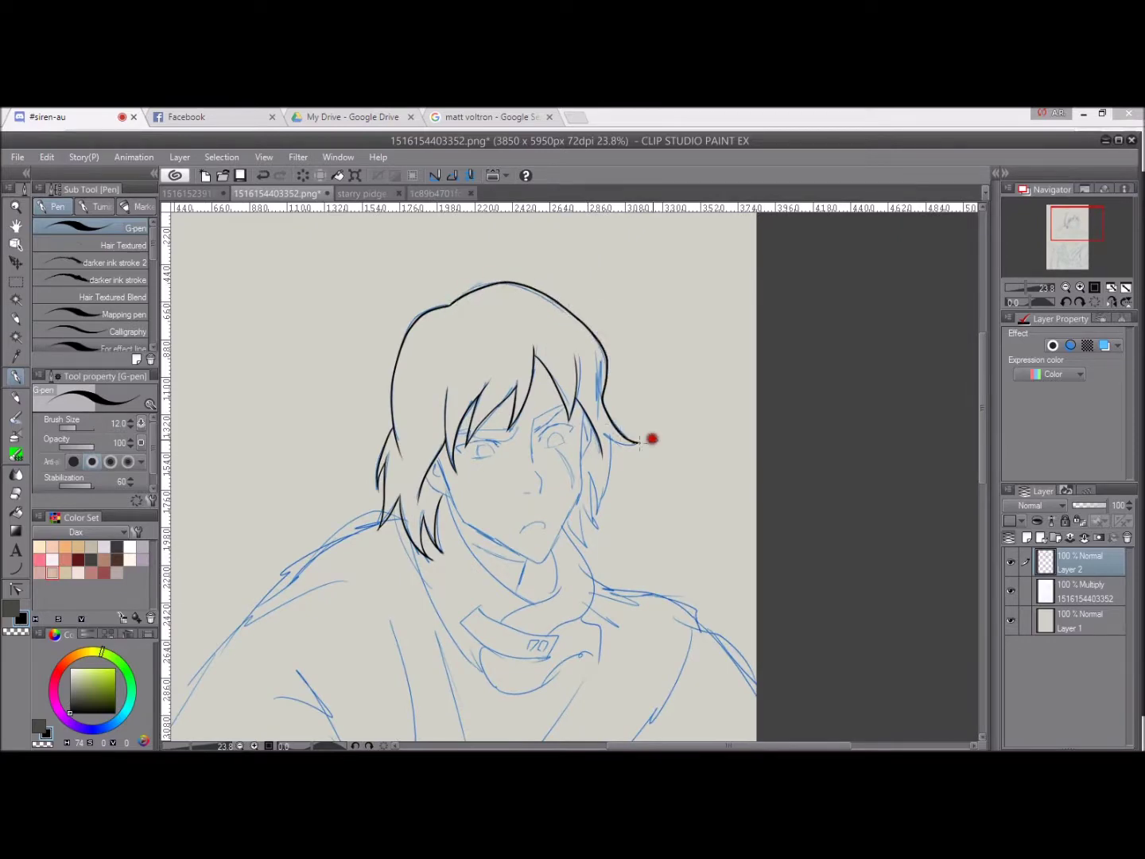
scroll(628, 441, "up", 2)
scroll(605, 325, "down", 1)
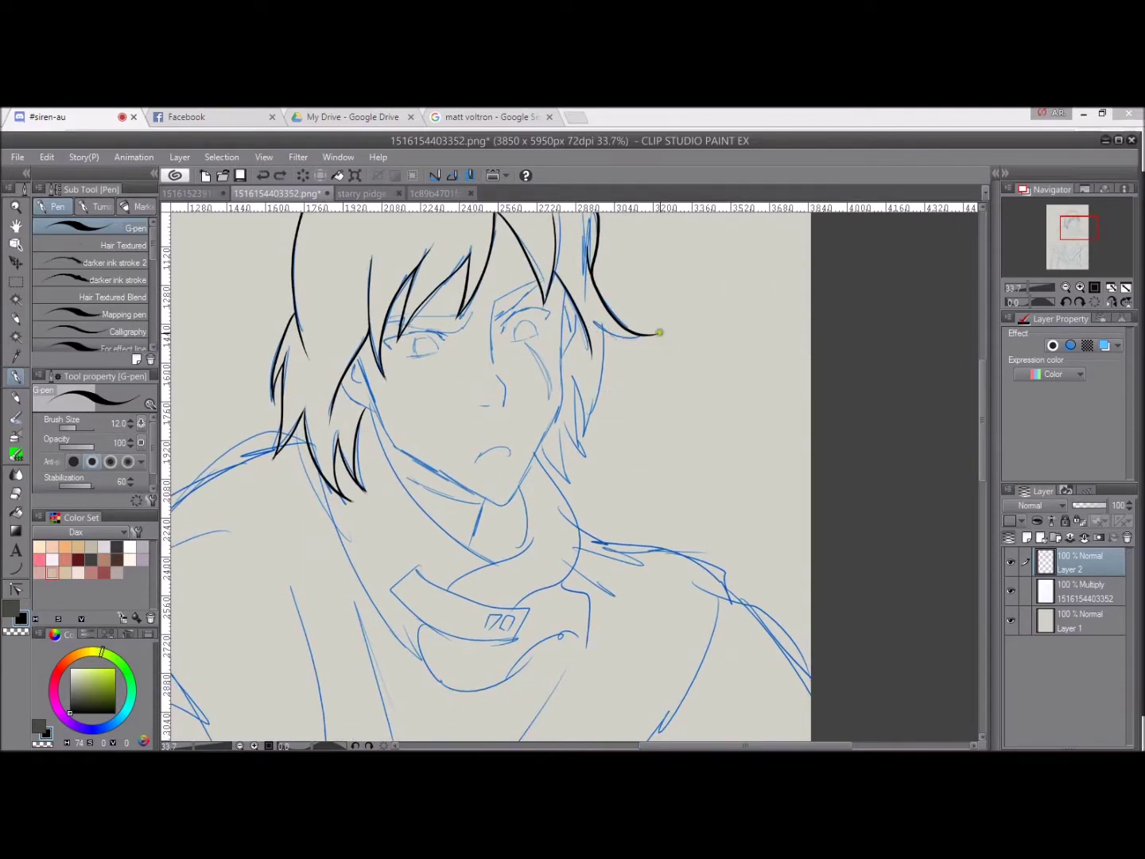
Ink the pointed hair locks beside the right cheek and jaw over the blue sketch.
scroll(636, 310, "down", 1)
mouse_move(598, 295)
left_mouse_down()
mouse_move(579, 382)
mouse_move(567, 334)
mouse_move(574, 384)
mouse_move(561, 409)
left_mouse_up()
scroll(577, 355, "down", 1)
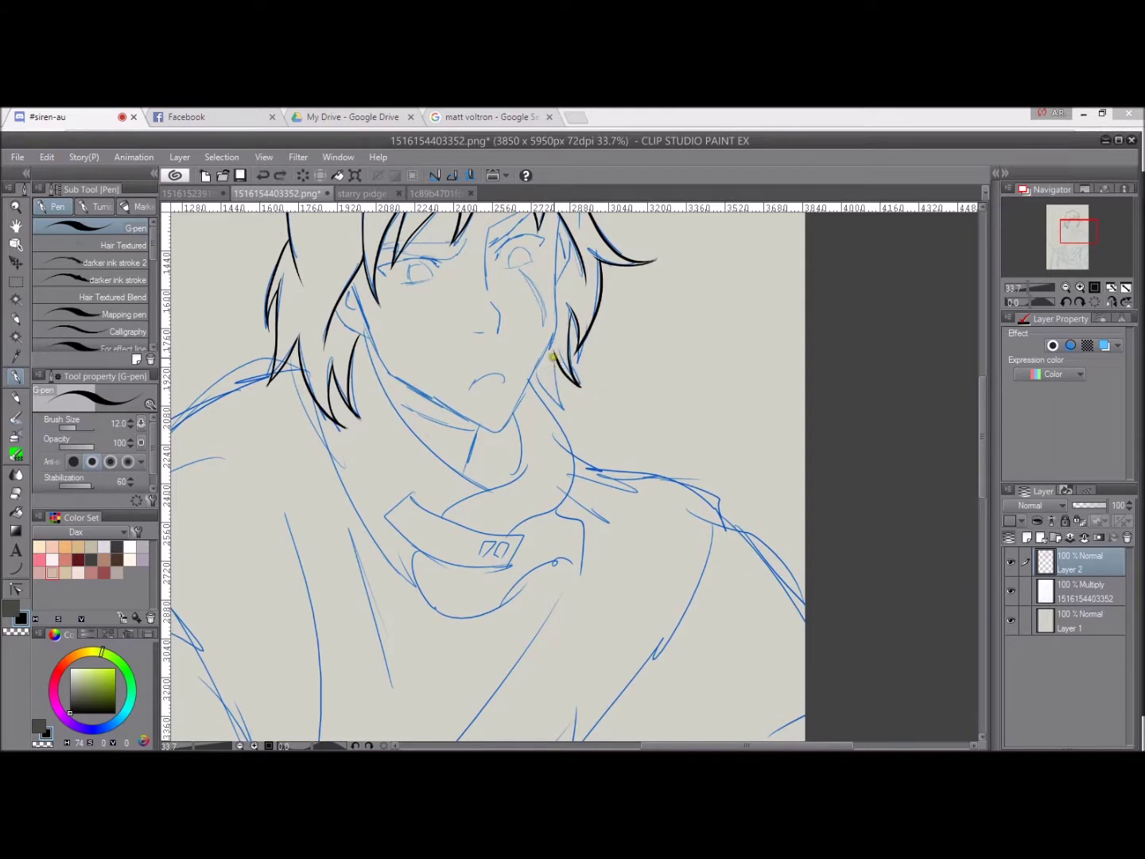
scroll(541, 388, "up", 2)
Outline the jaw, chin and right side of the face with the Continuous curve tool at brush size 6.
key("u")
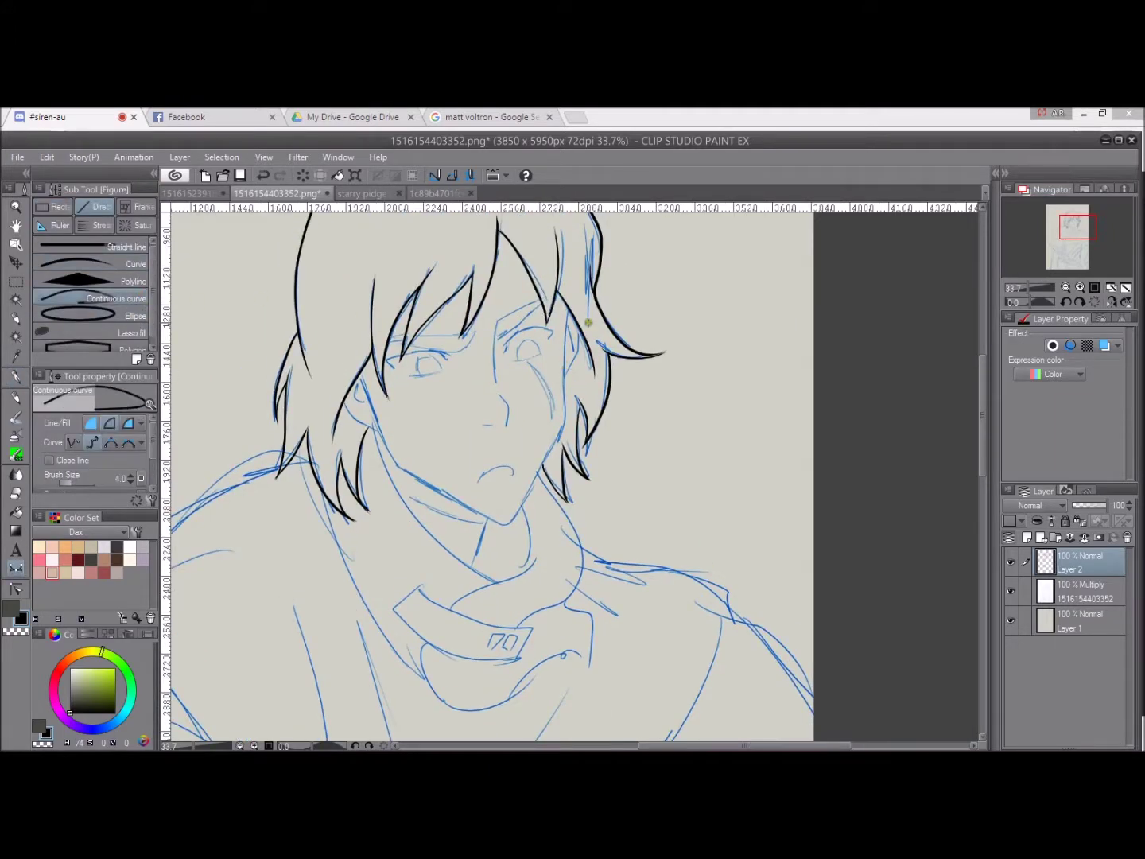
key("bracketright")
key("bracketright")
mouse_move(560, 433)
left_mouse_down()
mouse_move(548, 470)
mouse_move(504, 526)
mouse_move(401, 469)
mouse_move(360, 373)
left_mouse_up()
key("ctrl+plus")
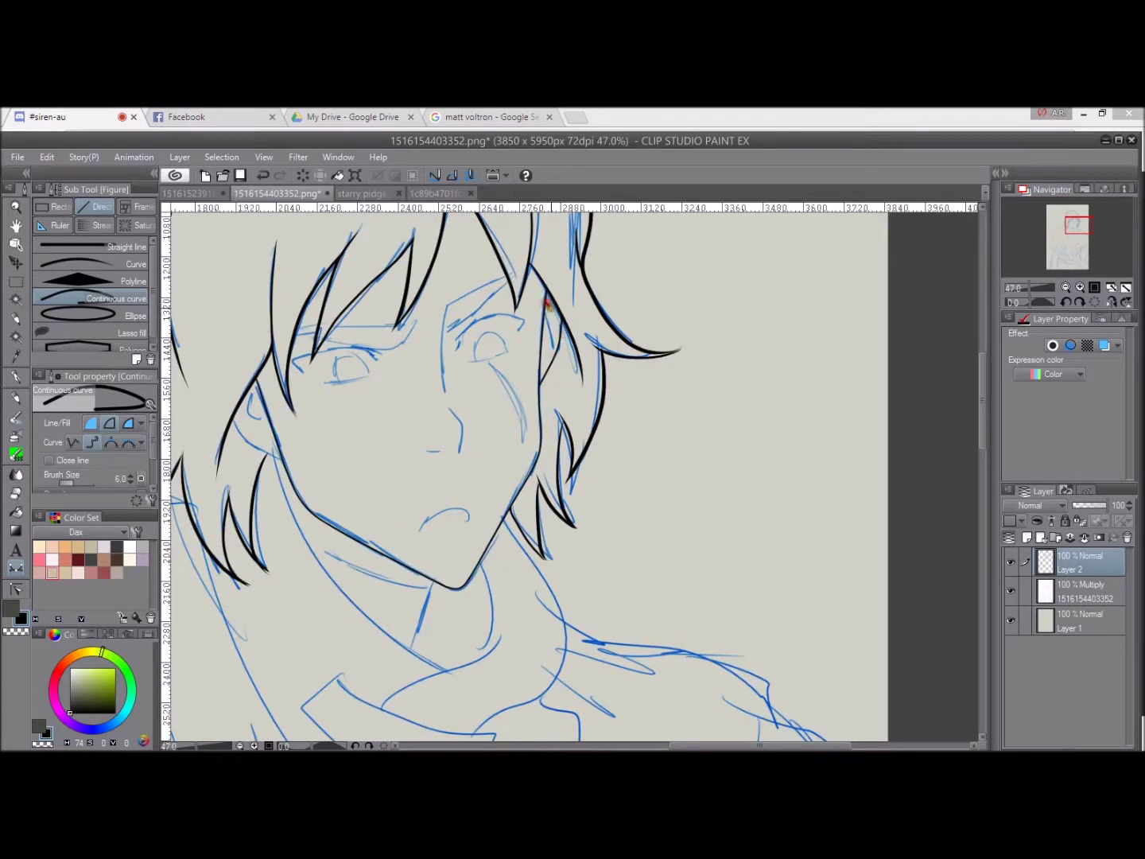
Outline the left ear and its inner fold with the Continuous curve tool.
left_click_drag(526, 362, 652, 339)
left_click(408, 433)
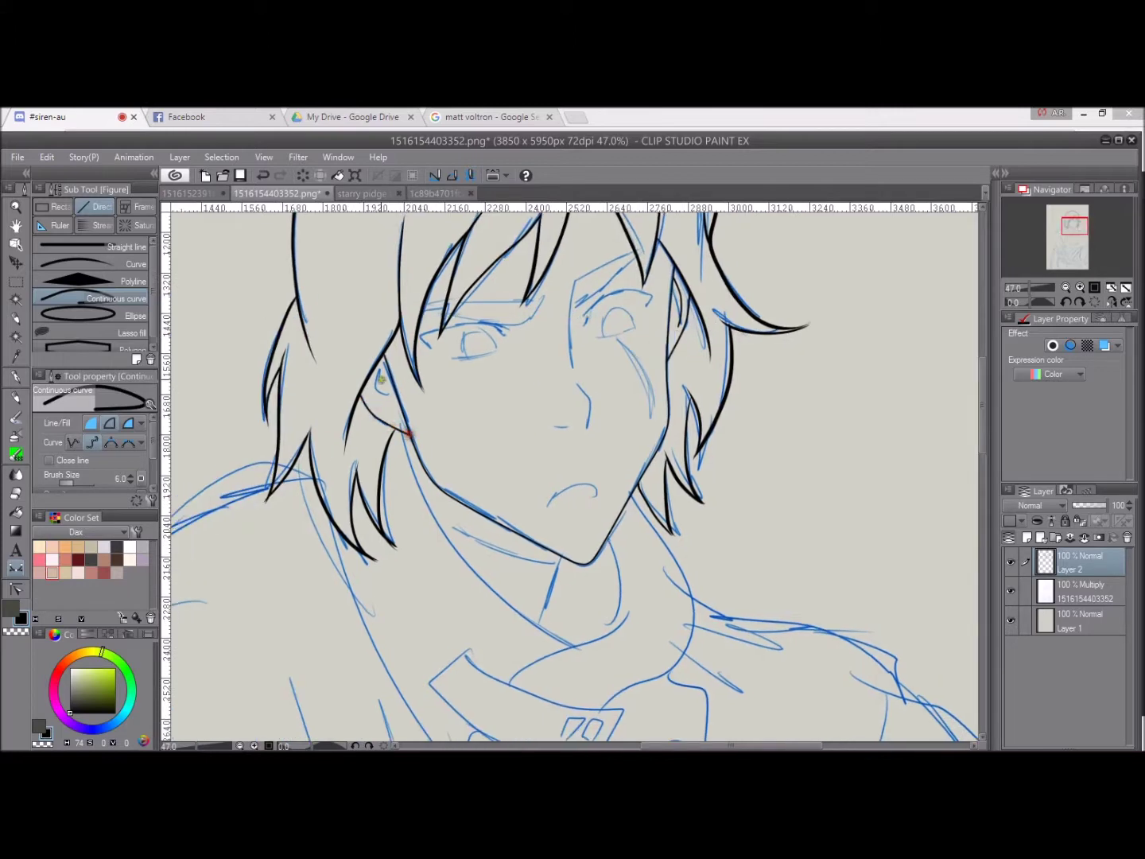
key("ctrl+plus")
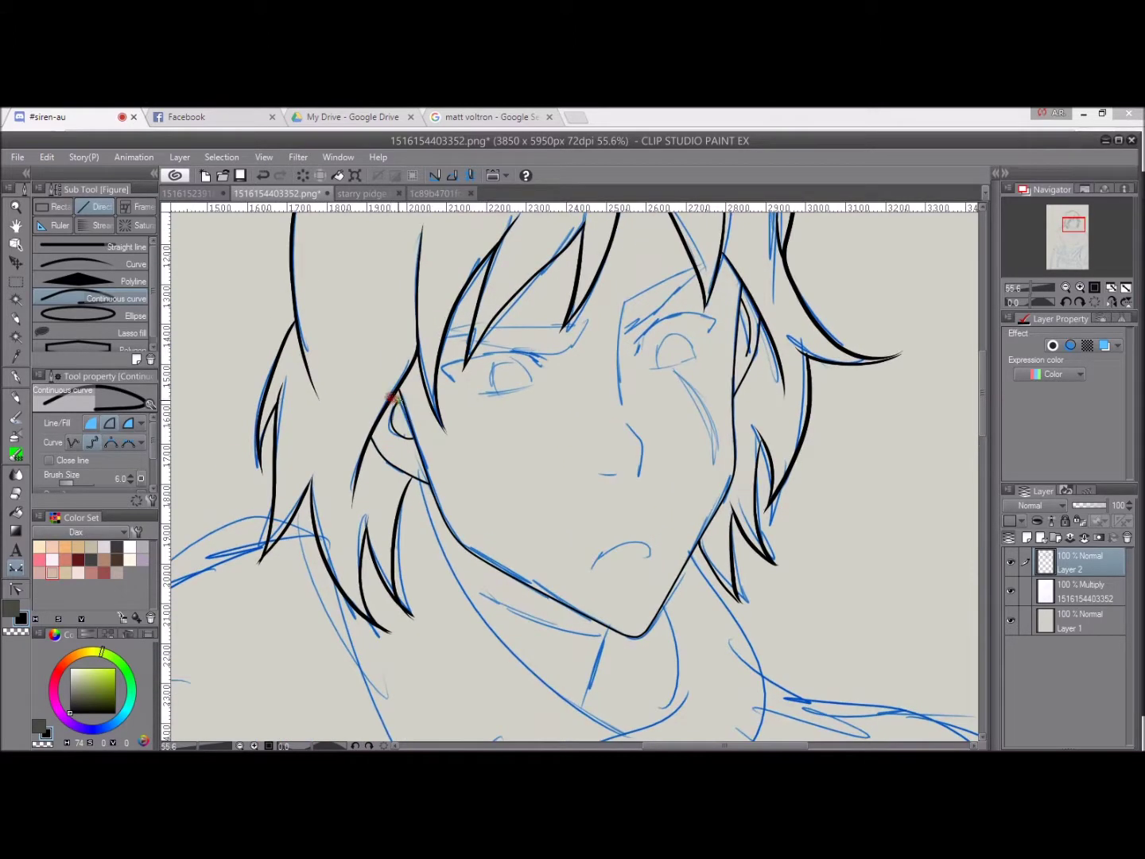
scroll(394, 398, "up", 2)
Ink the mouth, nose and nose bridge with the G-pen, undoing and redrawing unsatisfactory strokes.
scroll(477, 374, "down", 4)
key("p")
scroll(485, 358, "up", 3)
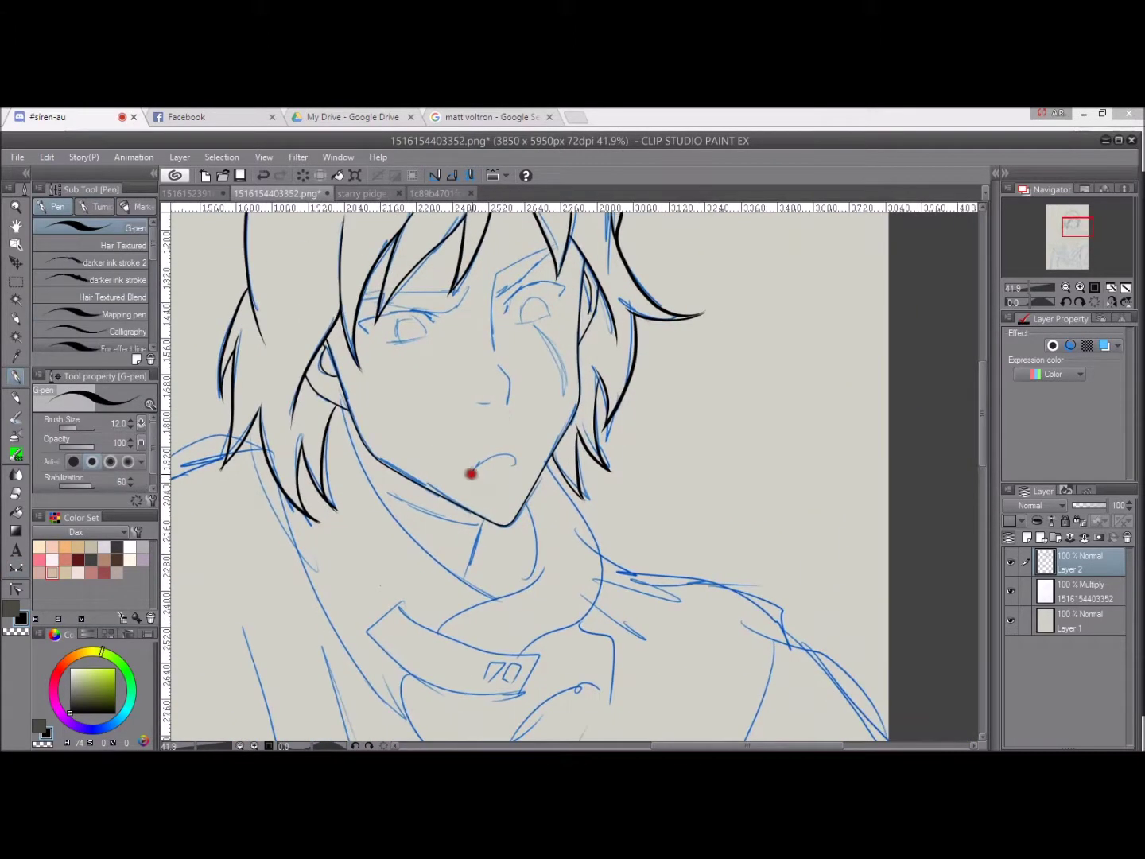
key("ctrl+z")
mouse_move(473, 476)
left_mouse_down()
mouse_move(512, 456)
mouse_move(482, 442)
mouse_move(482, 474)
left_mouse_up()
key("ctrl+z")
scroll(478, 475, "up", 3)
scroll(550, 391, "left", 2)
scroll(469, 463, "right", 2)
scroll(426, 424, "up", 3)
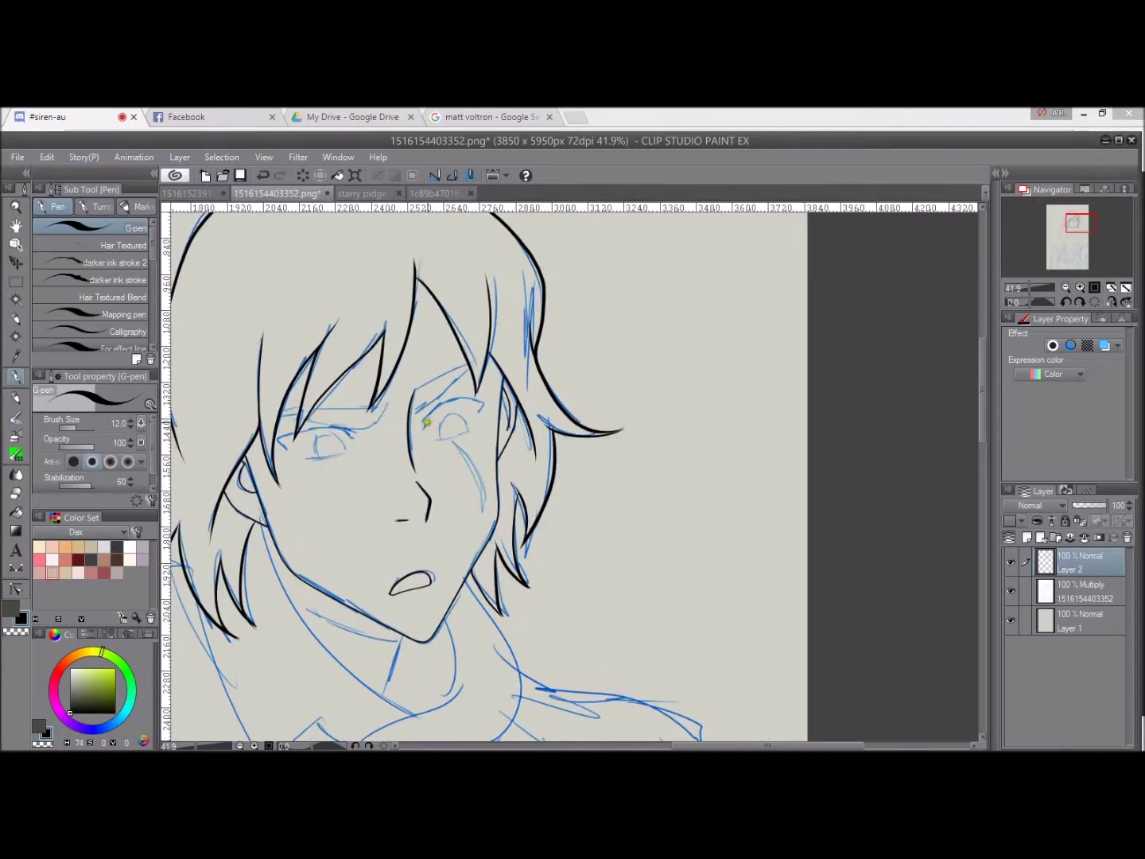
Ink the right eye's upper lash line and lower lid together with the eyebrow above it.
mouse_move(426, 411)
left_mouse_down()
mouse_move(481, 399)
mouse_move(483, 409)
left_mouse_up()
scroll(449, 405, "up", 2)
scroll(418, 414, "down", 3)
scroll(422, 390, "up", 2)
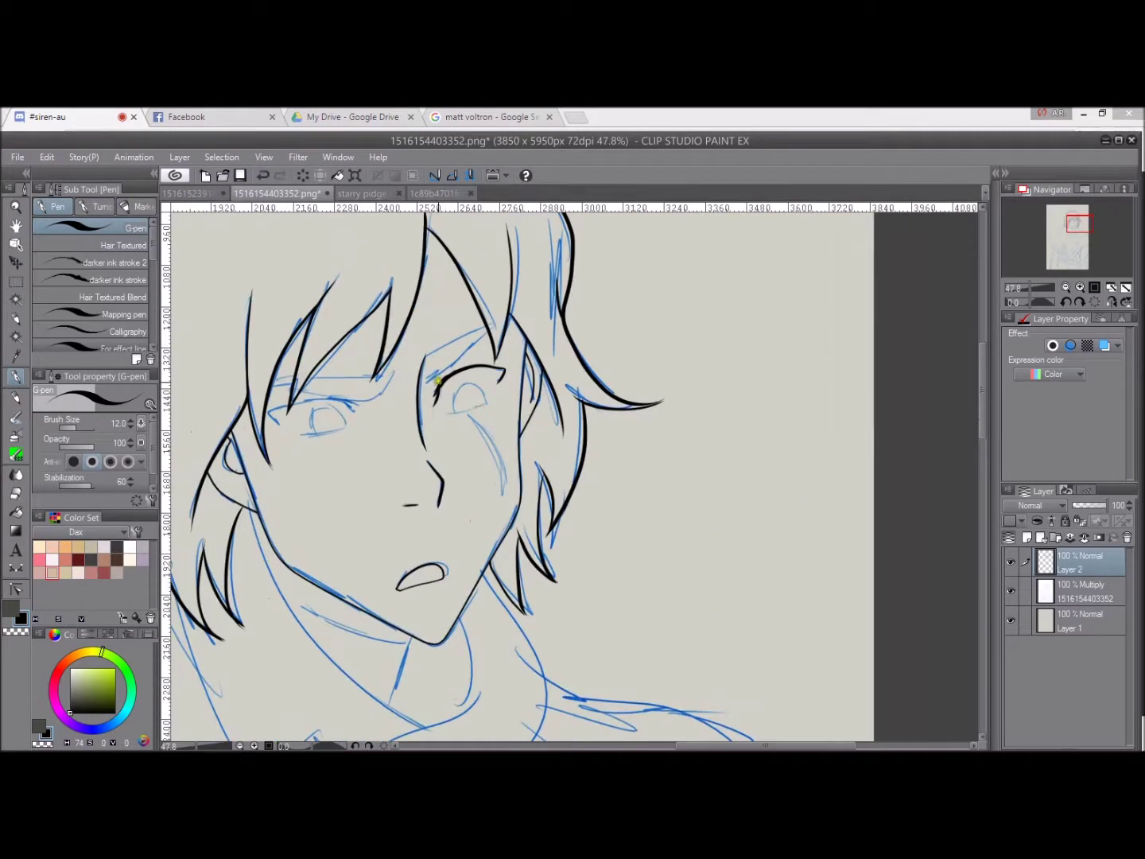
scroll(415, 373, "up", 1)
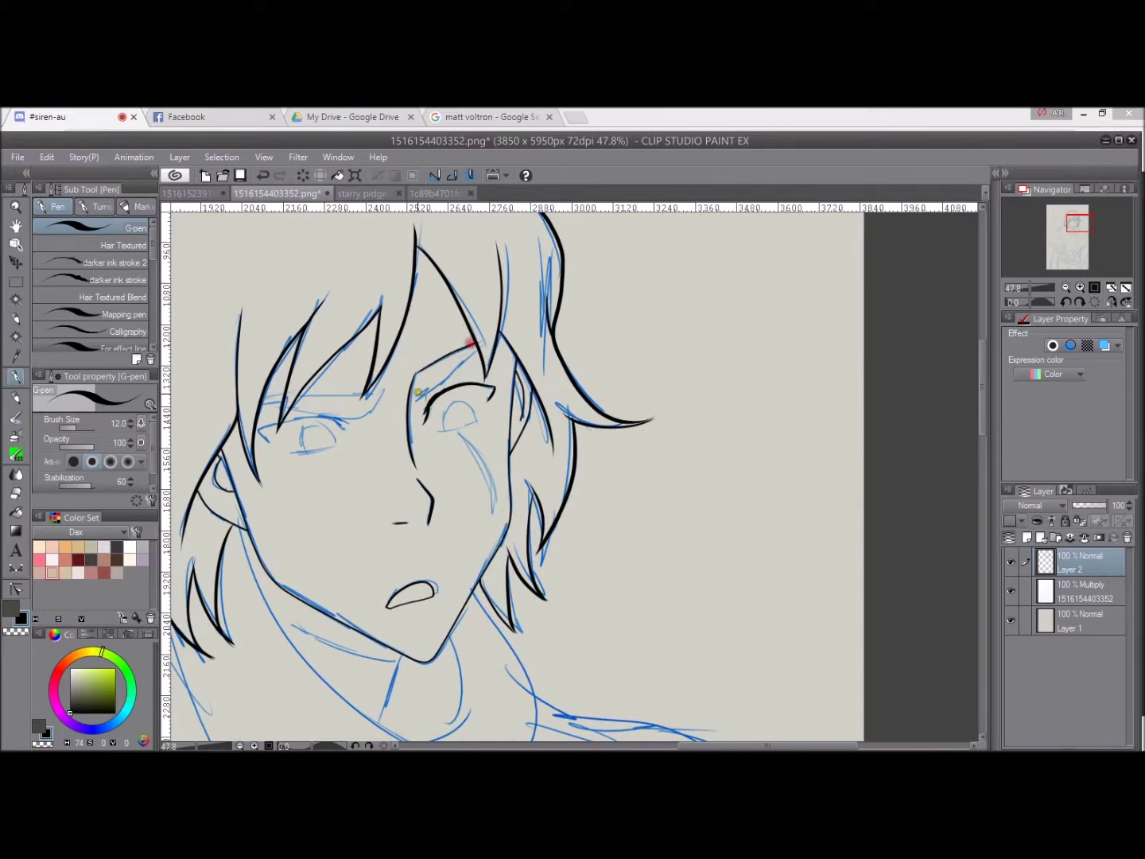
scroll(465, 364, "down", 1)
scroll(483, 366, "down", 1)
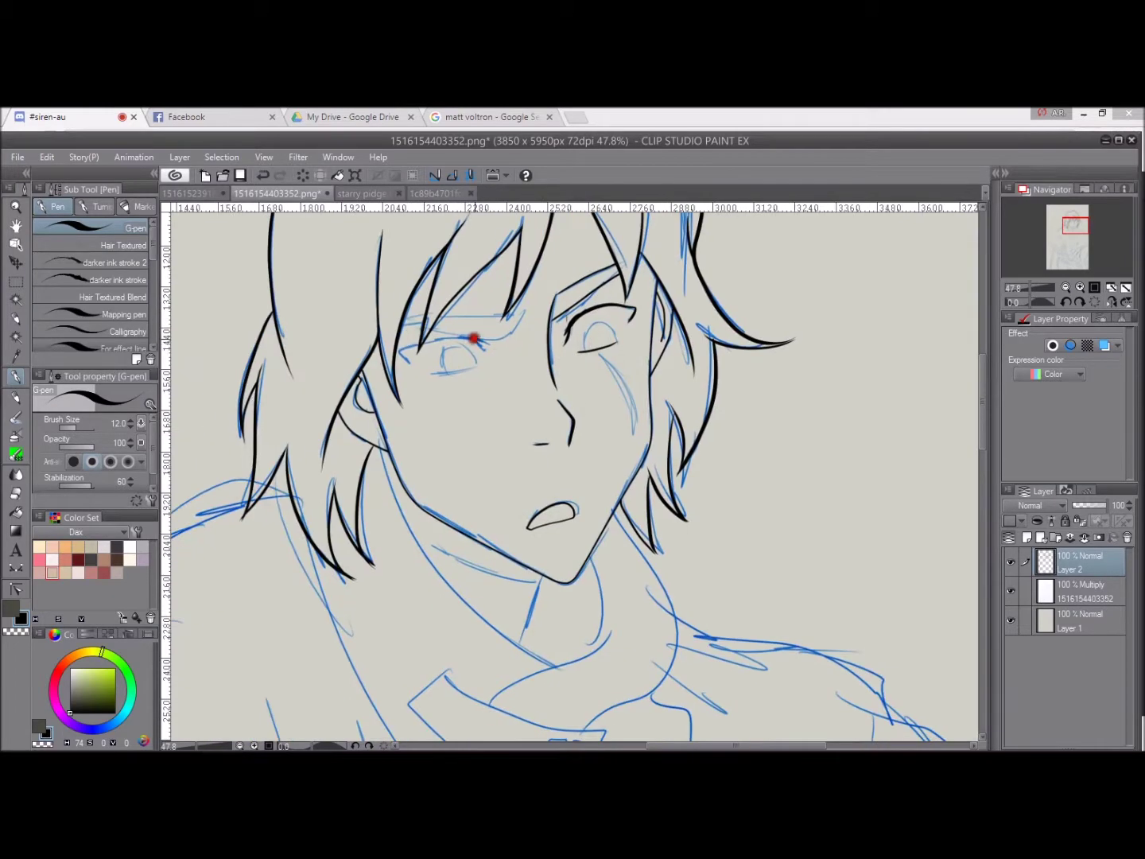
Ink the left eye's upper lash line, including its outer and inner corner strokes.
left_click_drag(475, 340, 547, 345)
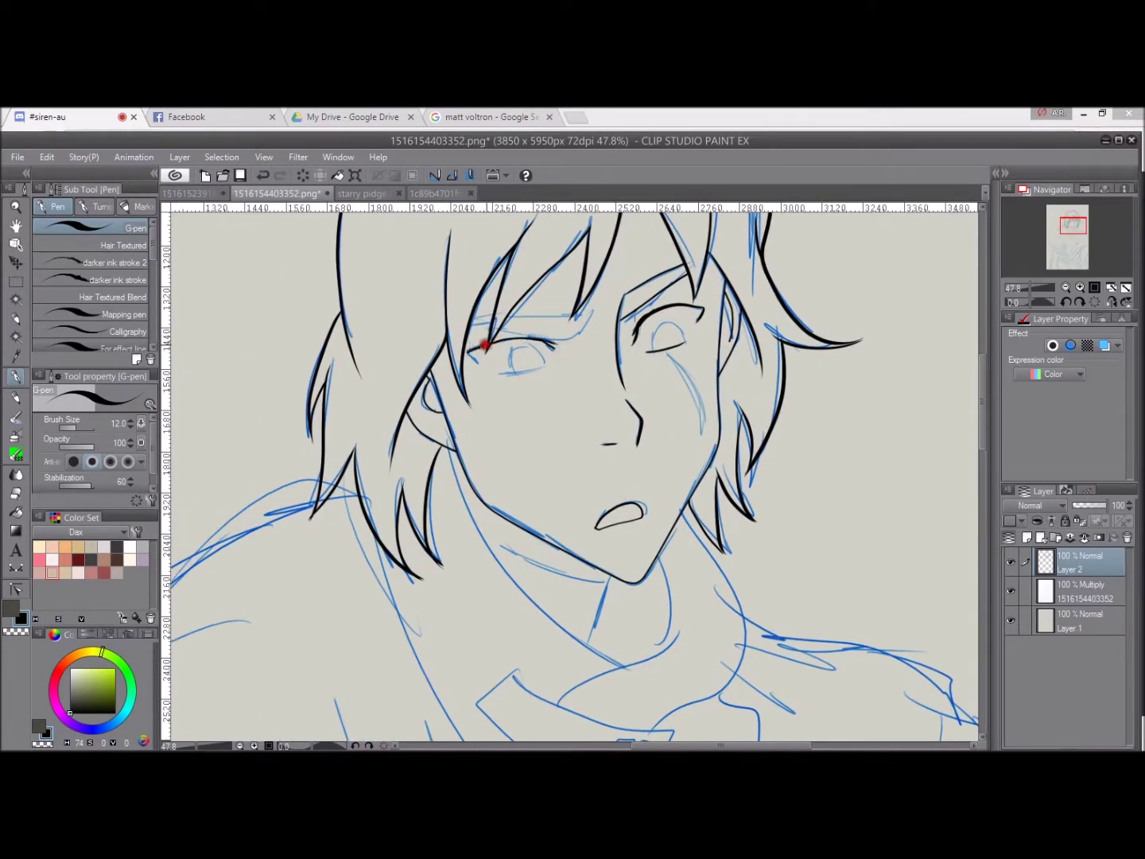
scroll(469, 350, "up", 3)
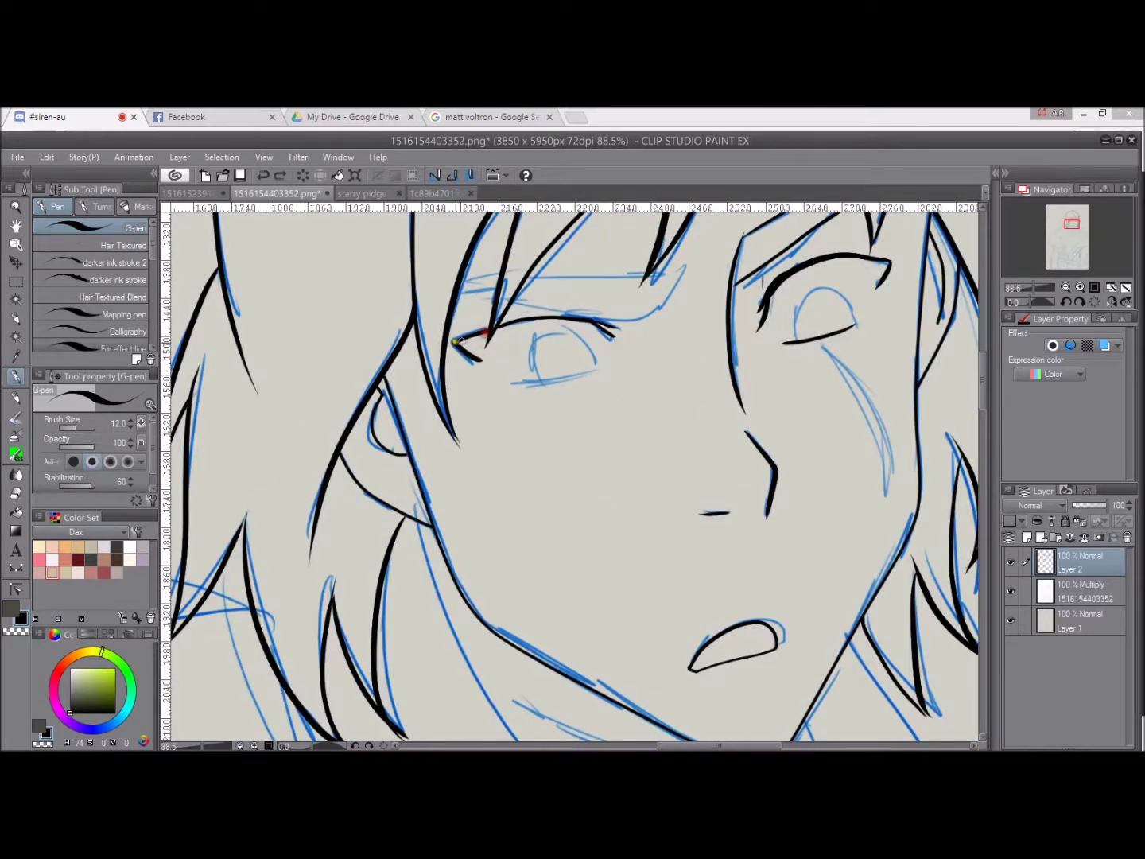
left_click_drag(573, 317, 508, 322)
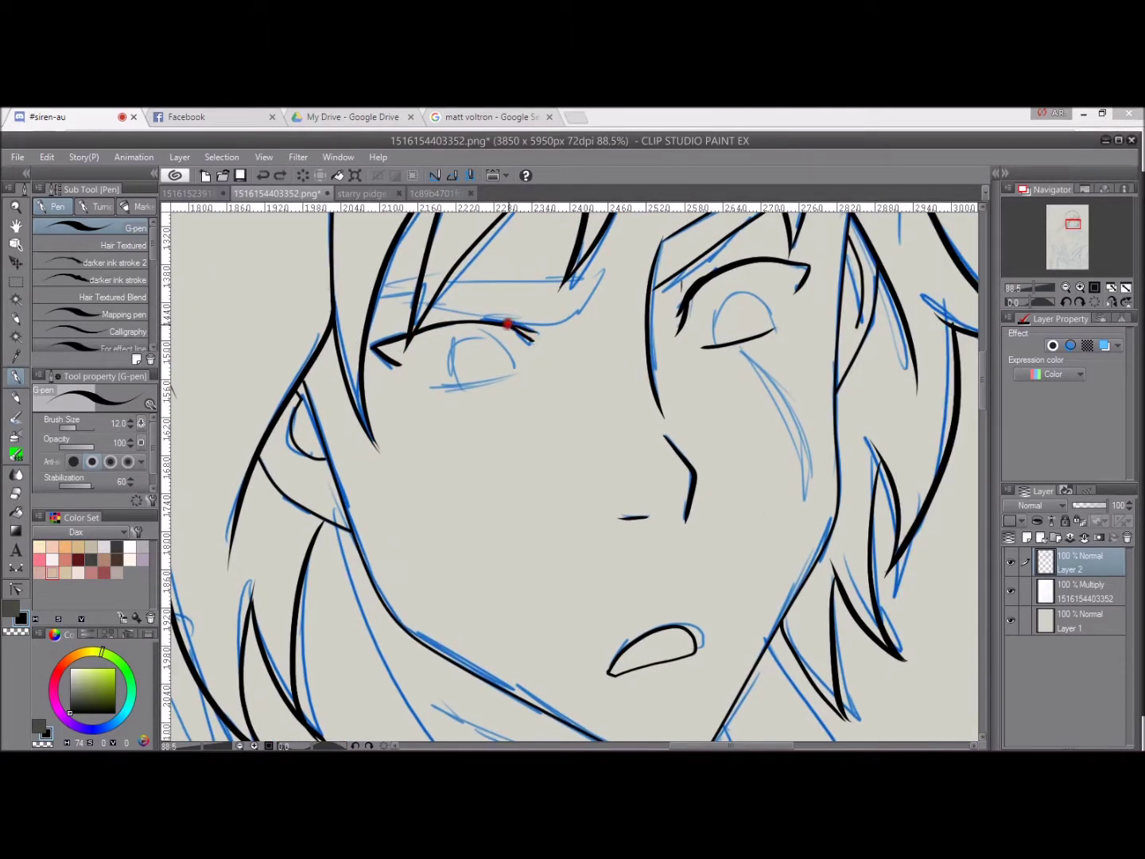
scroll(506, 323, "up", 2)
scroll(522, 324, "down", 4)
scroll(468, 346, "up", 2)
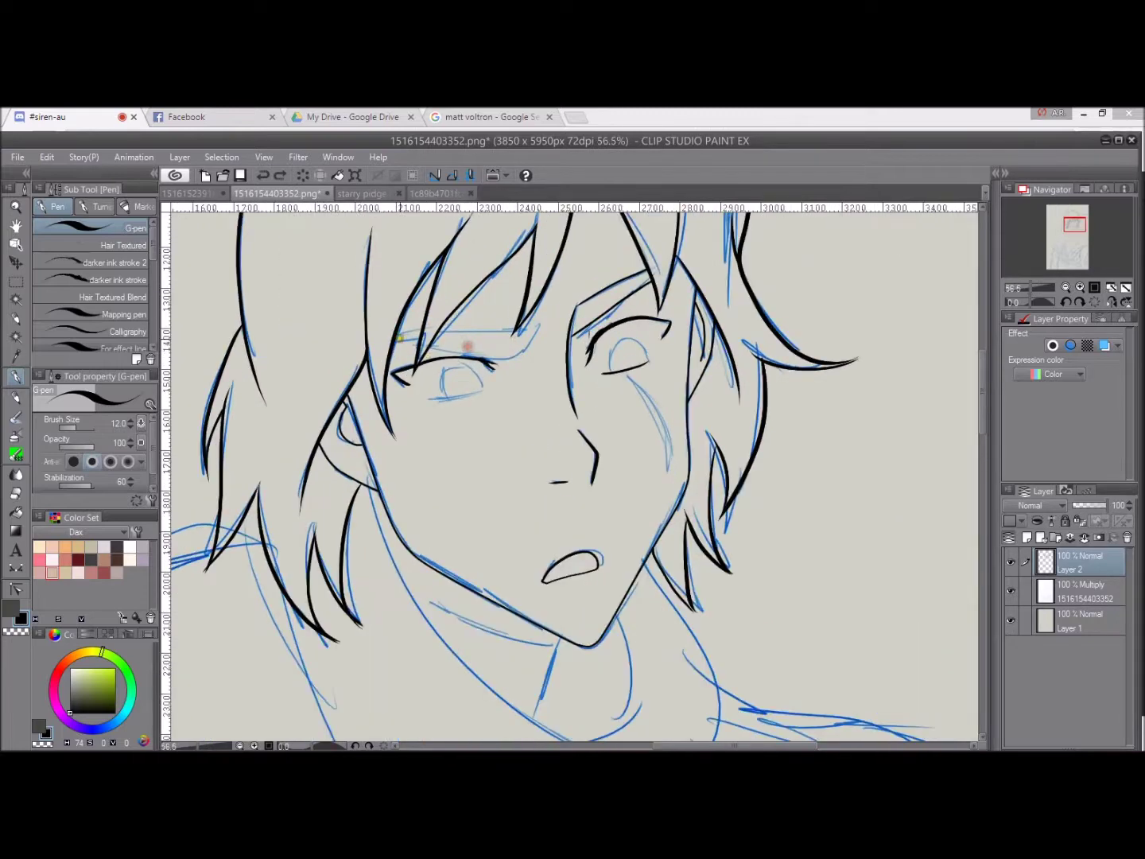
Ink the left eyebrow's upper and lower edges and the left eye's lower lid.
left_click_drag(437, 332, 539, 319)
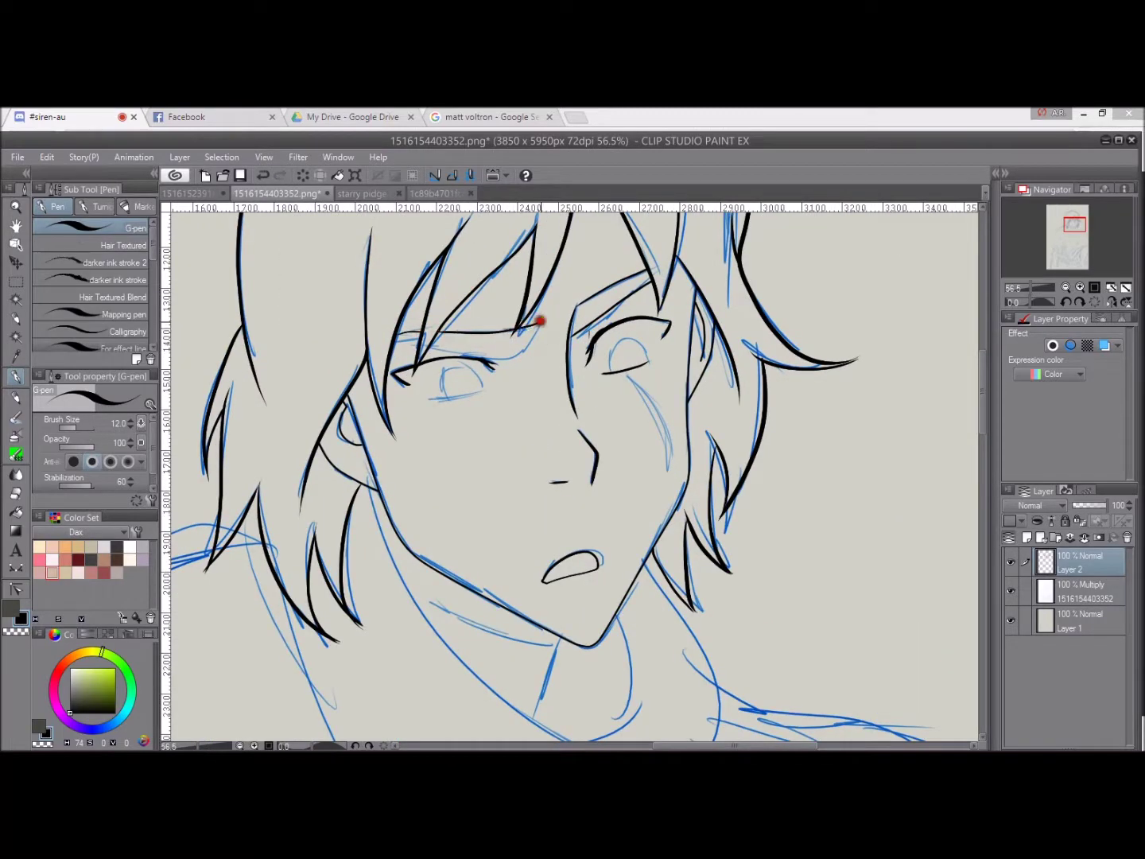
left_click_drag(427, 343, 476, 353)
mouse_move(392, 343)
left_mouse_down()
mouse_move(445, 359)
mouse_move(423, 355)
mouse_move(462, 348)
left_mouse_up()
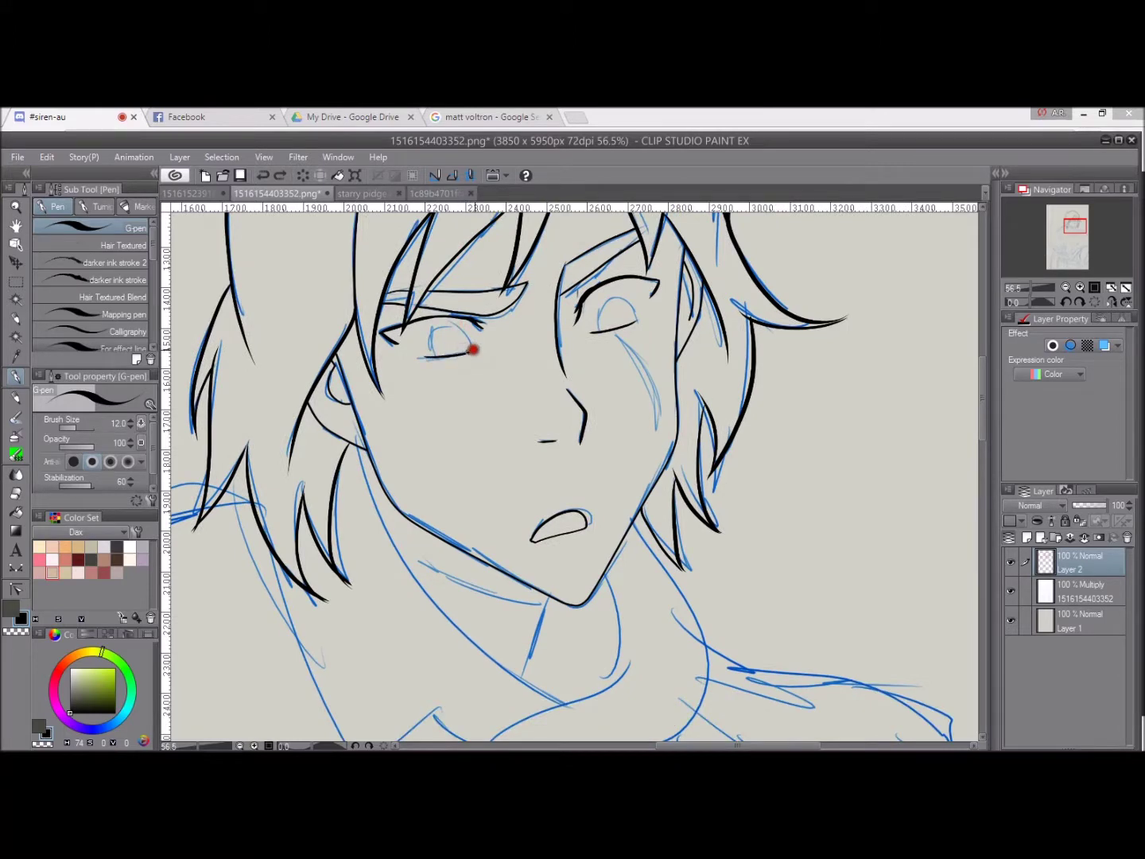
scroll(477, 347, "up", 5)
scroll(494, 411, "down", 6)
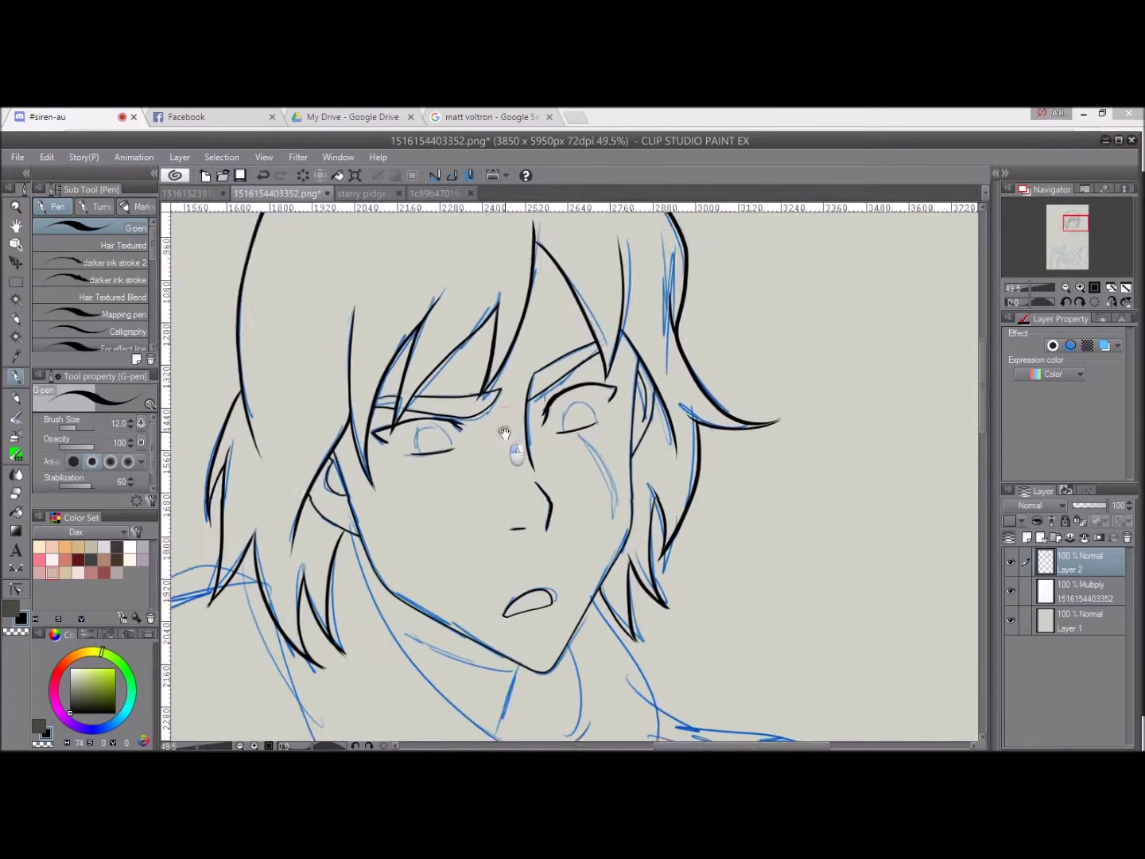
Ink the neck lines, the scarf's upper edges around the throat and the shadow line under the jaw.
mouse_move(568, 517)
left_mouse_down()
mouse_move(524, 374)
mouse_move(509, 409)
left_mouse_up()
scroll(512, 400, "down", 2)
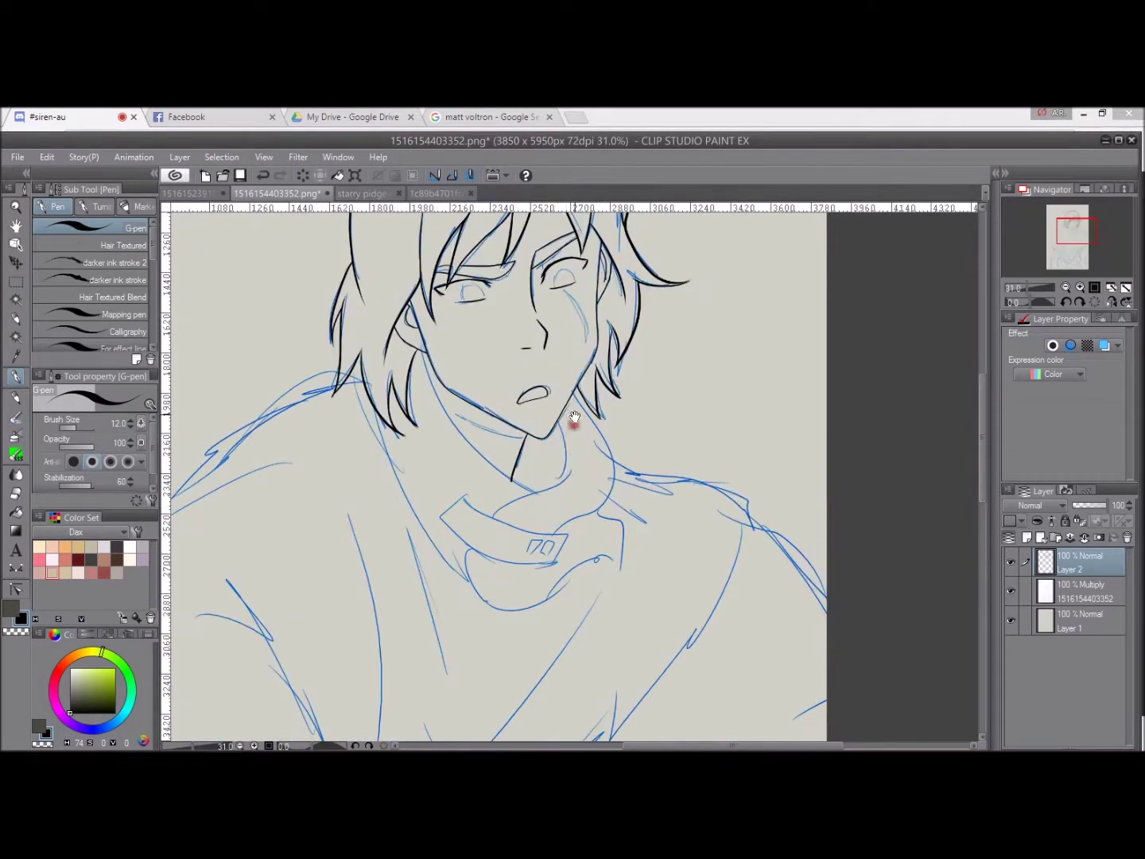
left_click_drag(599, 330, 608, 381)
left_click_drag(531, 413, 602, 366)
mouse_move(590, 305)
left_mouse_down()
mouse_move(626, 371)
mouse_move(567, 442)
left_mouse_up()
left_click_drag(449, 333, 520, 447)
key("ctrl+z")
left_click_drag(454, 355, 546, 468)
scroll(480, 406, "up", 2)
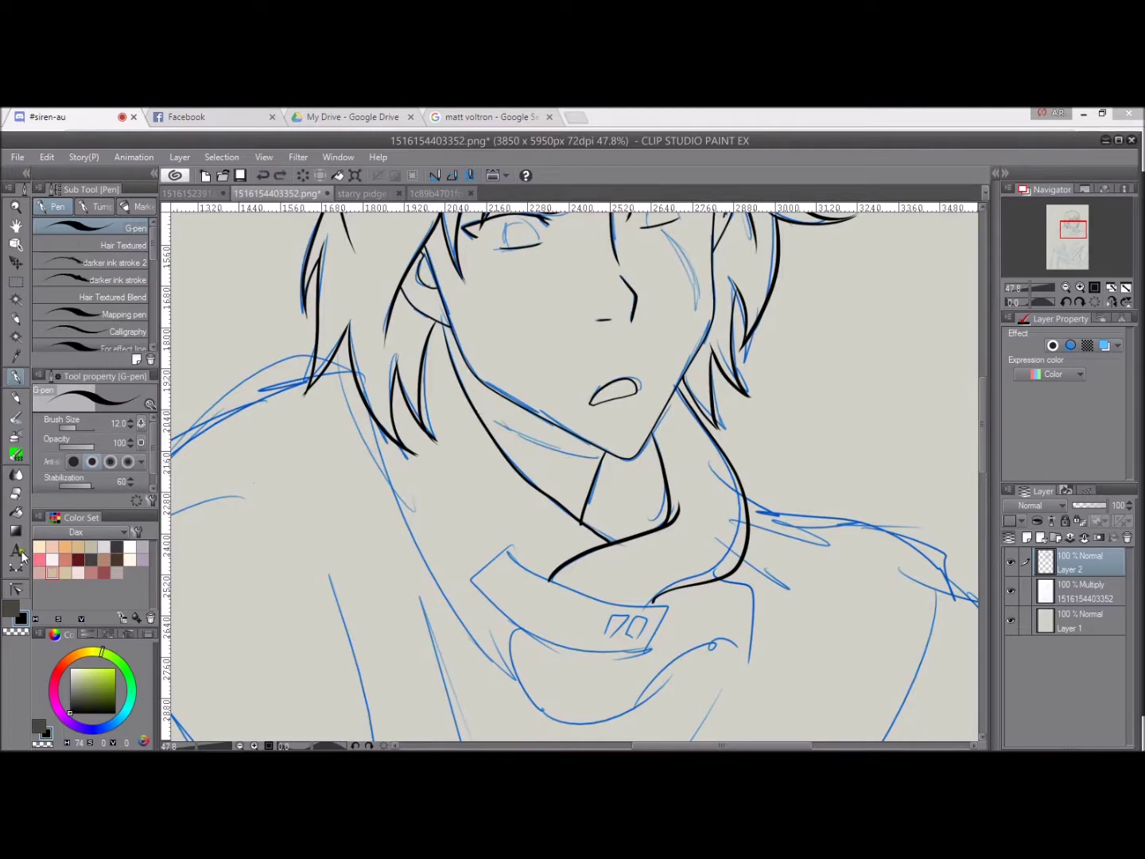
left_click_drag(478, 411, 592, 454)
scroll(592, 455, "down", 4)
Ink the right shoulder, the cloak's right edge and the long folds beneath the right arm with the G-pen.
left_click(17, 378)
mouse_move(678, 471)
left_mouse_down()
mouse_move(575, 363)
mouse_move(549, 365)
mouse_move(627, 389)
mouse_move(521, 547)
mouse_move(429, 566)
left_mouse_up()
left_click_drag(574, 377, 604, 427)
mouse_move(614, 603)
left_mouse_down()
mouse_move(677, 427)
mouse_move(517, 501)
mouse_move(550, 438)
left_mouse_up()
mouse_move(707, 352)
left_mouse_down()
mouse_move(677, 364)
mouse_move(504, 548)
left_mouse_up()
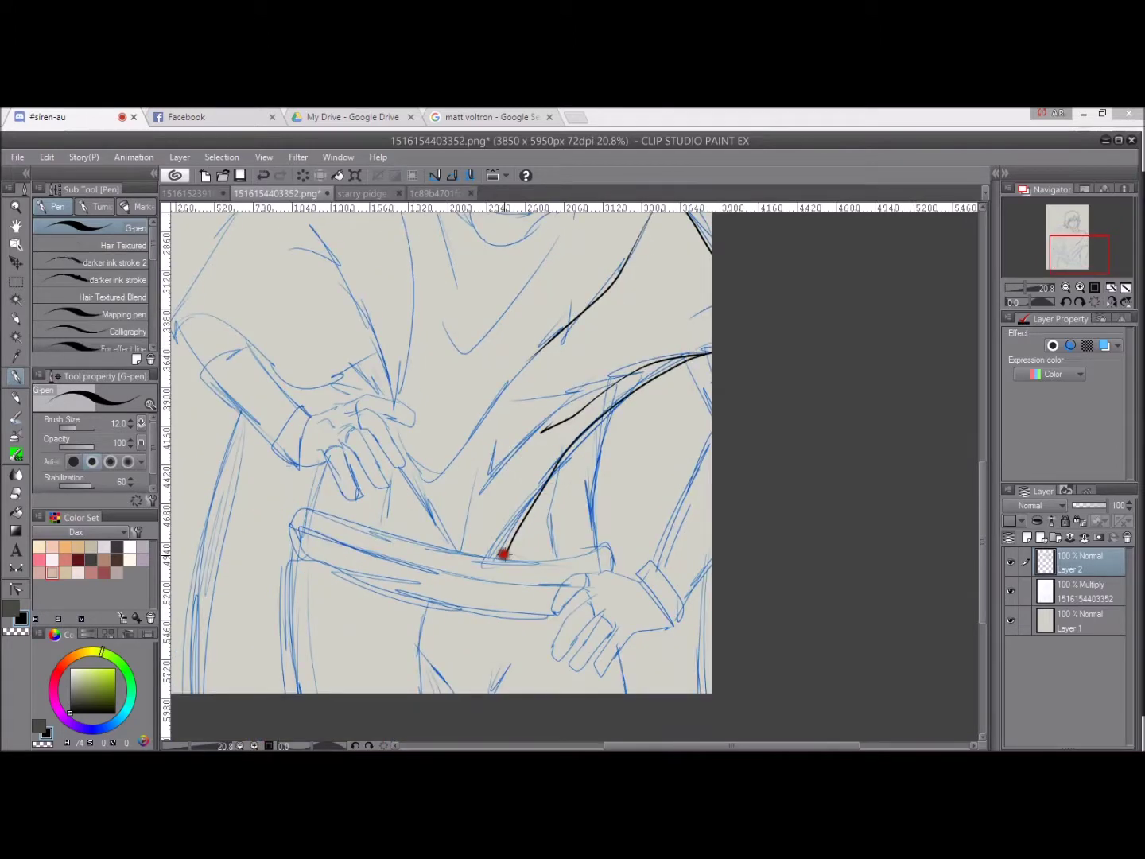
Ink the V-shaped chest fold, the scarf's lower edge and the collar's left edge, undoing misplaced strokes.
scroll(504, 549, "down", 4)
scroll(533, 514, "up", 3)
left_click_drag(518, 495, 533, 514)
scroll(533, 514, "up", 3)
mouse_move(537, 414)
left_mouse_down()
mouse_move(593, 457)
mouse_move(641, 438)
mouse_move(659, 391)
left_mouse_up()
left_click_drag(446, 302, 547, 525)
key("ctrl+z")
mouse_move(473, 374)
left_mouse_down()
mouse_move(531, 519)
mouse_move(557, 534)
left_mouse_up()
key("ctrl+z")
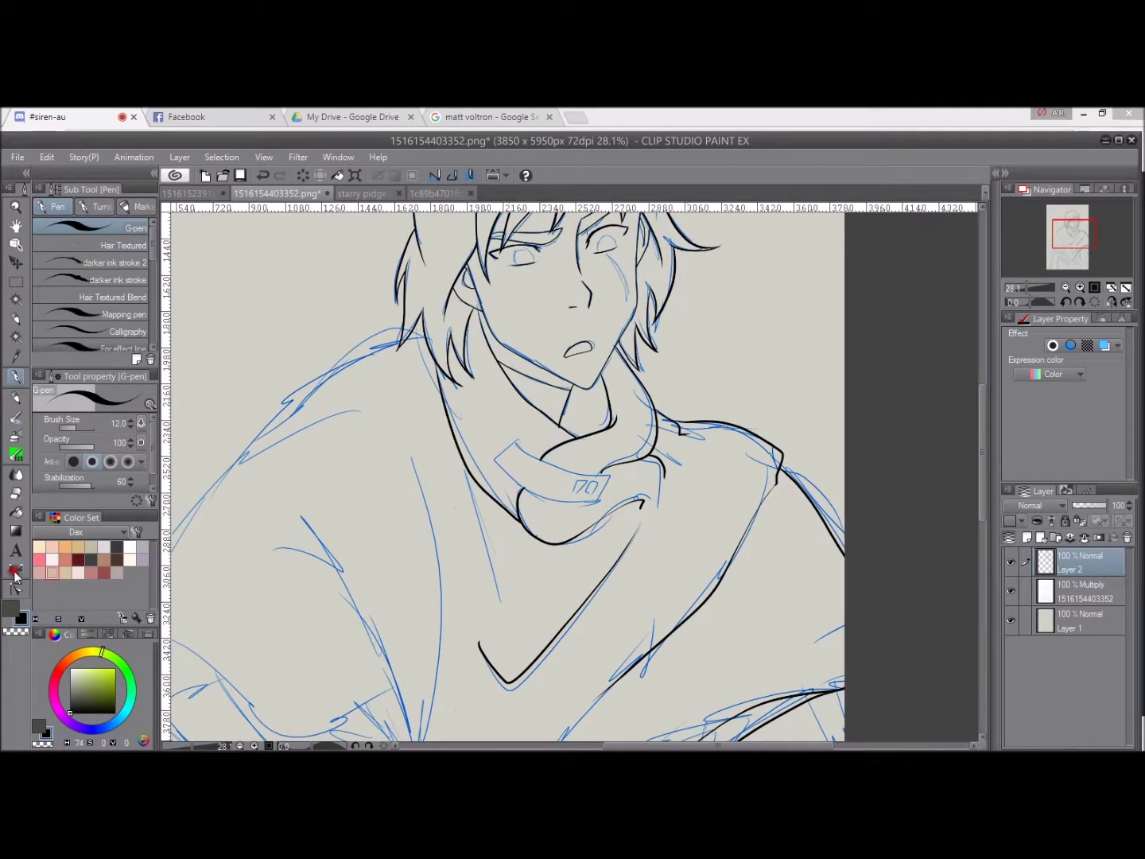
Outline the tag band on the scarf with the Continuous curve tool.
key("u")
scroll(478, 469, "up", 2)
left_click(507, 450)
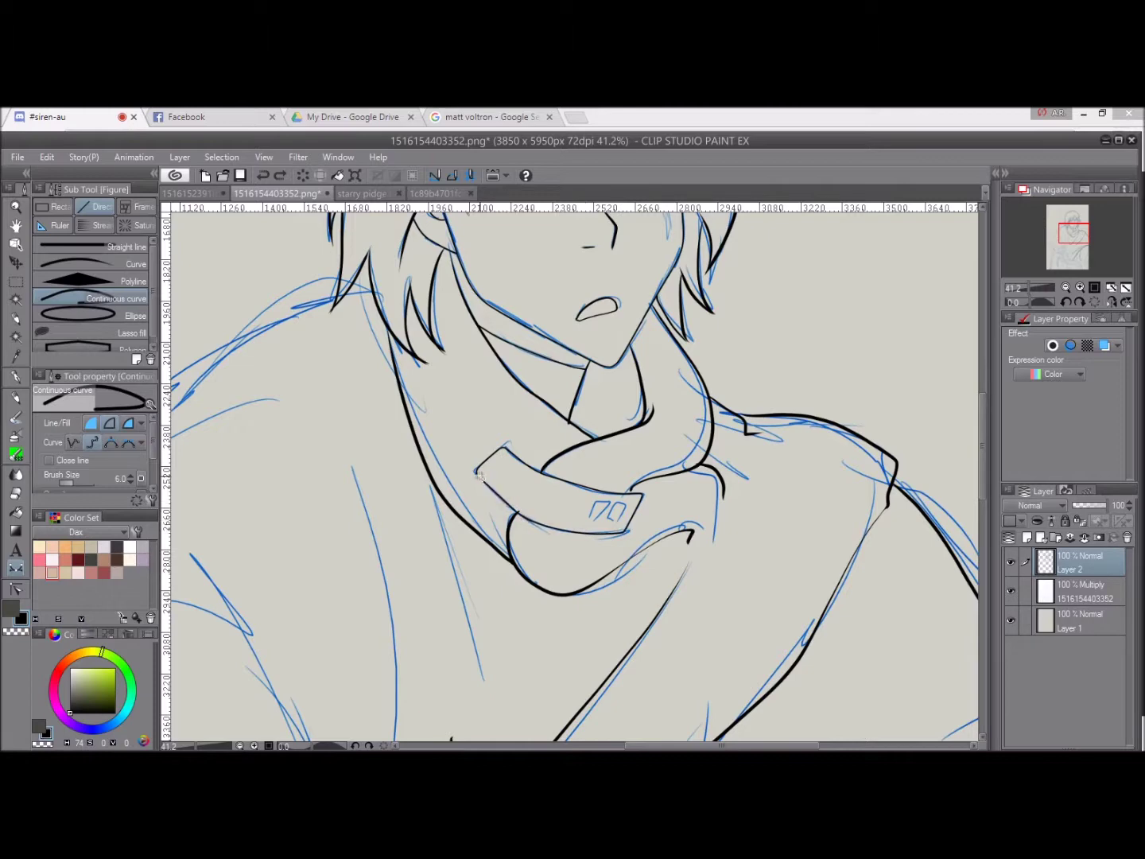
key("p")
scroll(509, 513, "up", 5)
Draw the two small four-sided marks inside the scarf's tag with the Continuous curve tool.
key("u")
left_click_drag(444, 484, 289, 447)
left_click(472, 510)
left_click(503, 454)
left_click(527, 508)
left_click(538, 462)
left_click(573, 462)
left_click(556, 509)
double_click(529, 509)
scroll(503, 355, "down", 5)
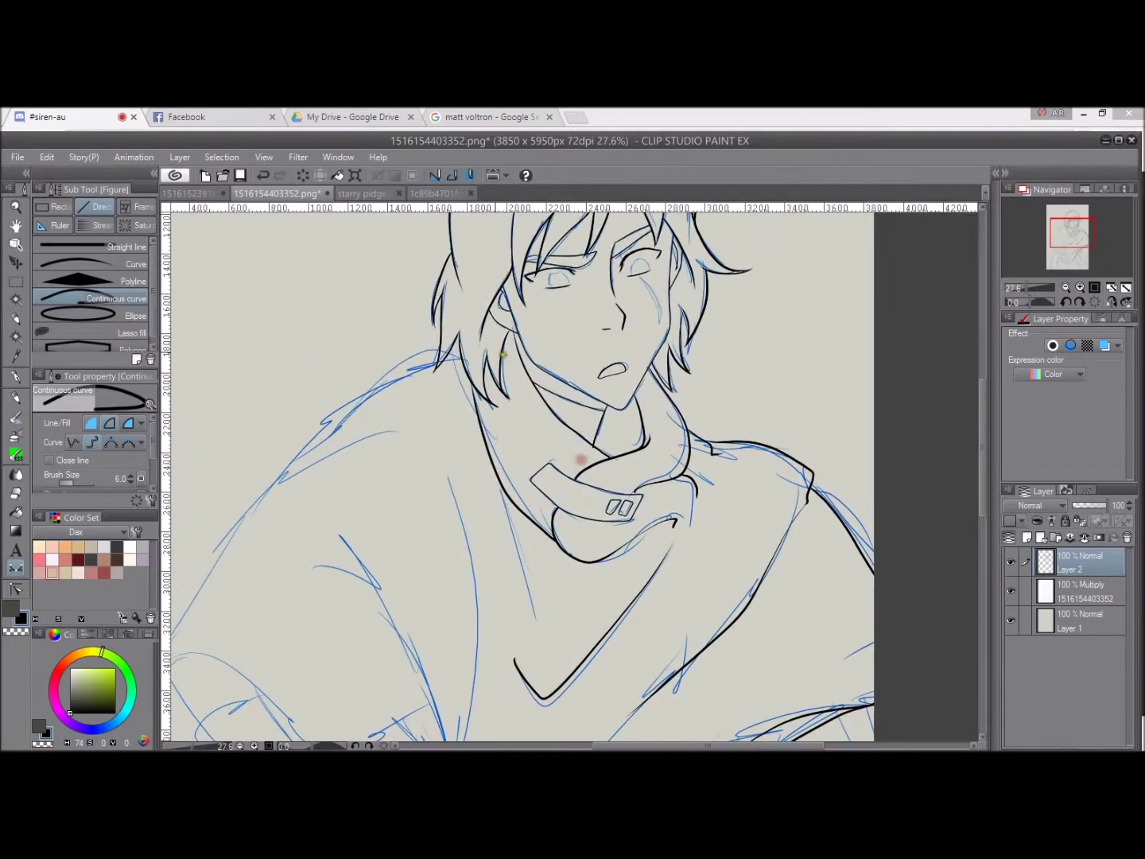
Ink the left half of the cloak with the G-pen, covering the shoulder, sleeve hem, chest folds and pointed front edge.
key("p")
scroll(504, 354, "down", 2)
mouse_move(487, 377)
left_mouse_down()
mouse_move(369, 491)
mouse_move(339, 567)
mouse_move(358, 594)
mouse_move(407, 483)
mouse_move(504, 554)
mouse_move(605, 541)
mouse_move(501, 504)
mouse_move(520, 541)
mouse_move(493, 483)
left_mouse_up()
scroll(350, 499, "up", 3)
key("ctrl+z")
scroll(493, 483, "down", 3)
mouse_move(533, 566)
left_mouse_down()
mouse_move(444, 417)
mouse_move(515, 481)
mouse_move(541, 389)
mouse_move(597, 471)
left_mouse_up()
left_click_drag(597, 471, 560, 379)
left_click_drag(517, 509, 554, 528)
mouse_move(581, 502)
left_mouse_down()
mouse_move(603, 413)
mouse_move(609, 477)
left_mouse_up()
left_click_drag(528, 434, 588, 519)
scroll(628, 493, "down", 3)
scroll(606, 523, "up", 2)
key("ctrl+z")
scroll(585, 477, "down", 1)
scroll(597, 474, "up", 1)
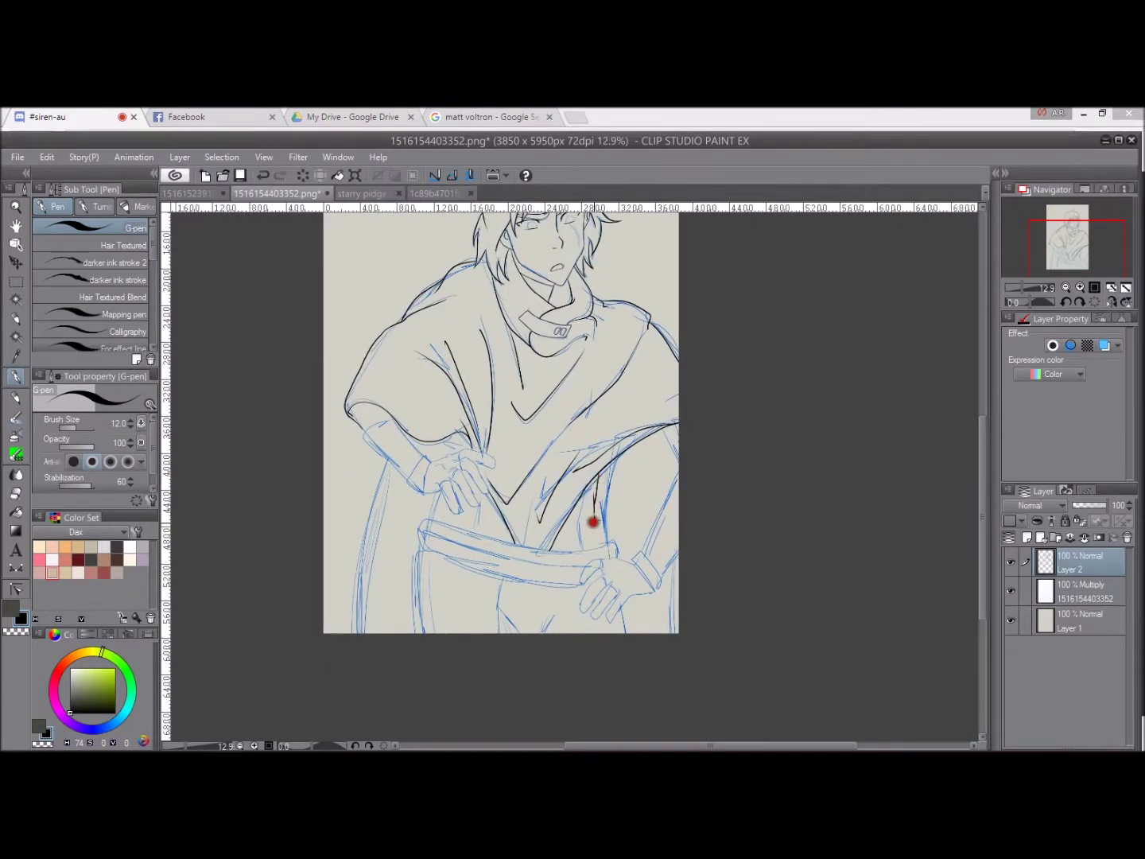
Ink the vertical shirt folds above the belt and the sleeve line under the cloak's right edge.
scroll(599, 546, "up", 2)
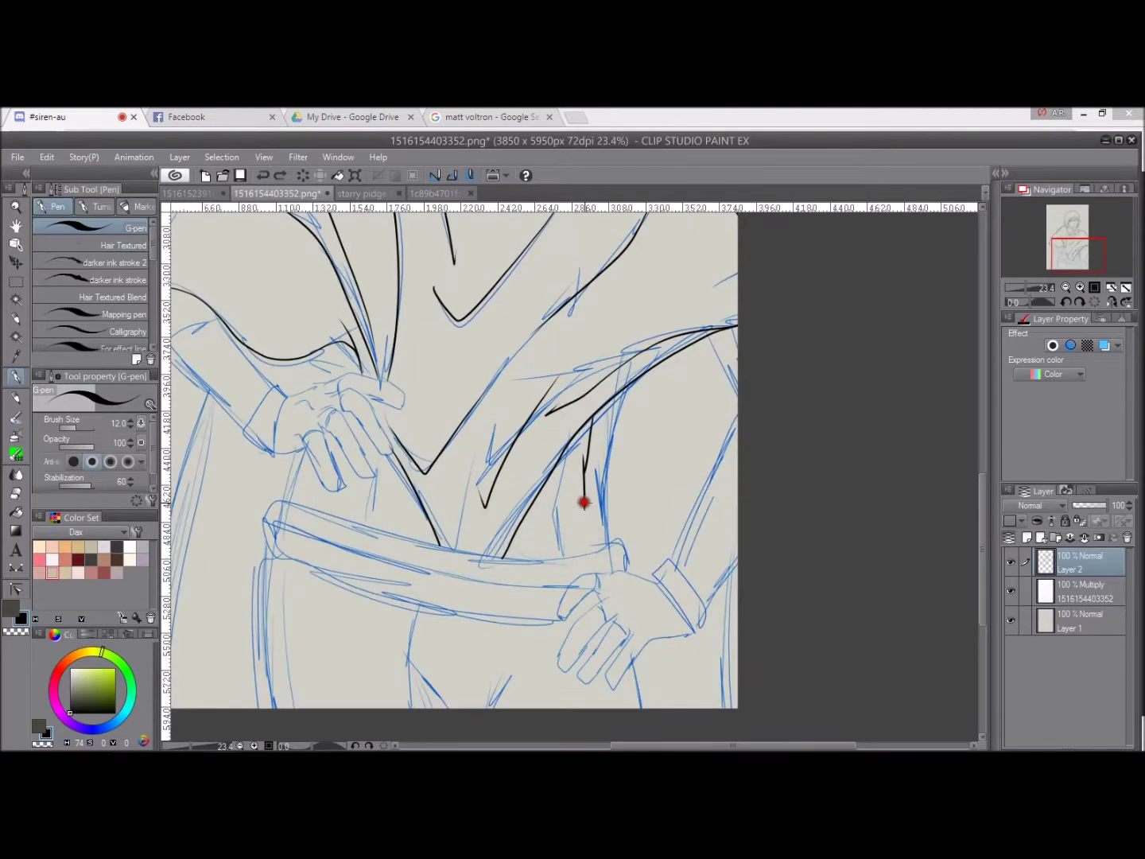
scroll(593, 543, "down", 2)
scroll(616, 519, "down", 3)
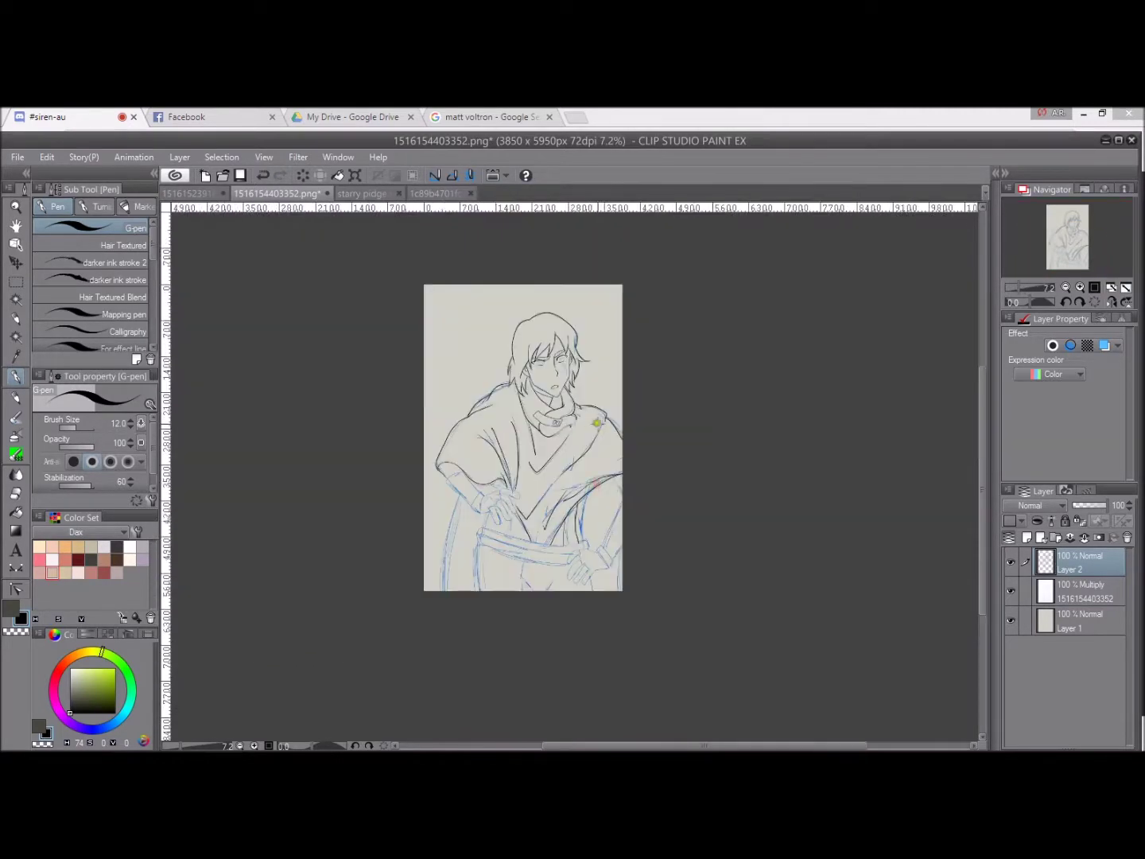
scroll(605, 473, "up", 4)
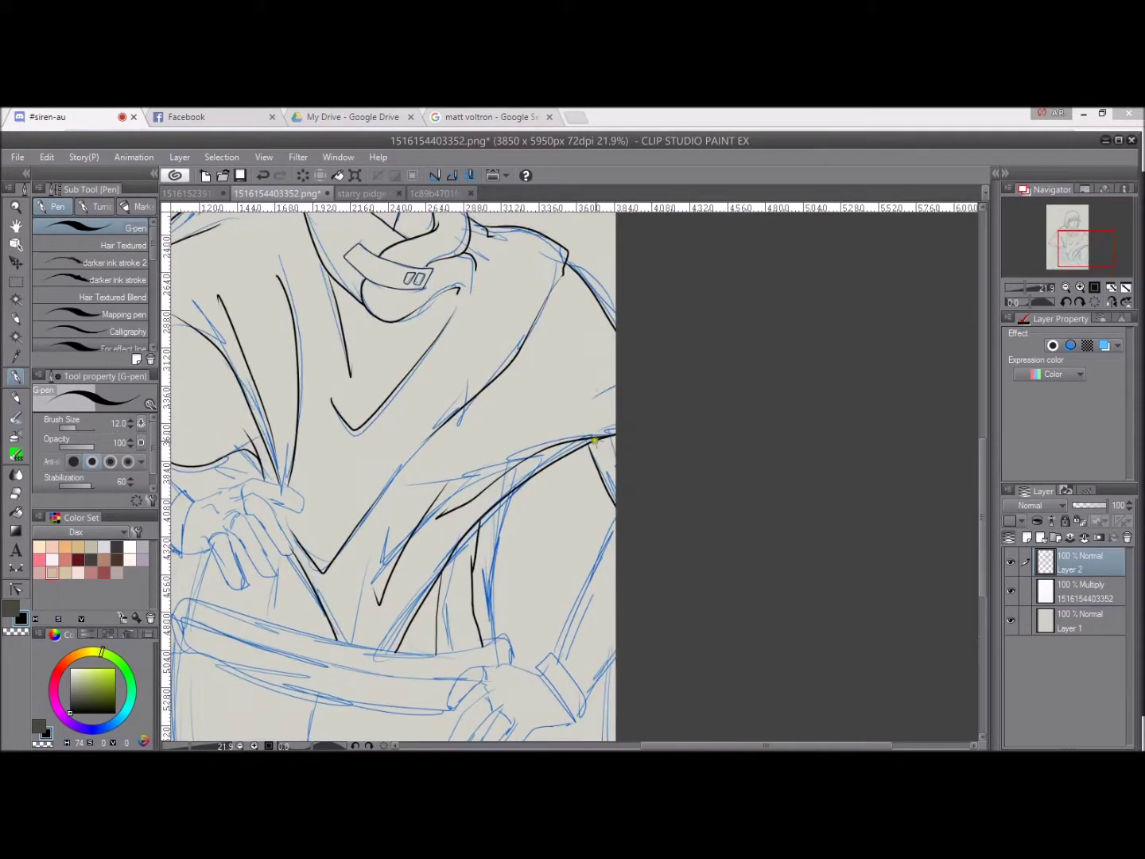
Ink the right forearm and its wrist cuff, and tidy the cuff's edge with the transparent colour.
scroll(628, 435, "down", 3)
scroll(575, 478, "down", 1)
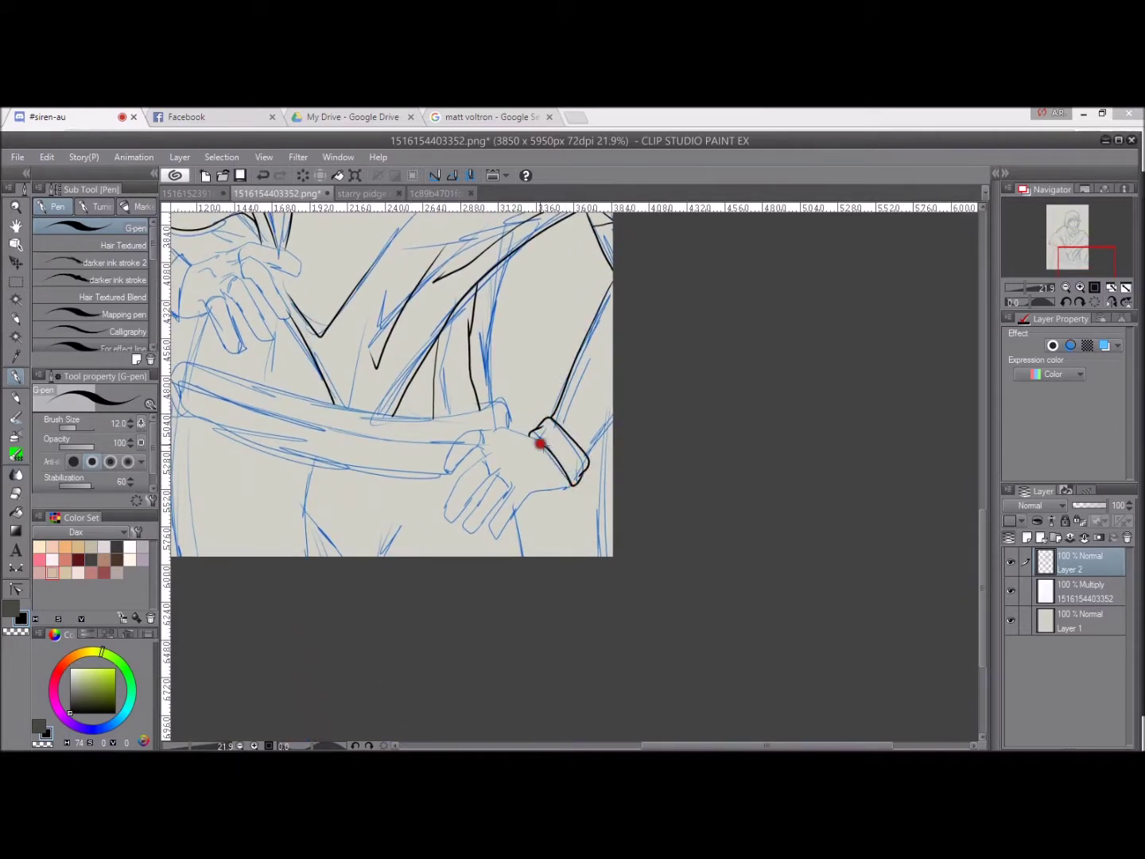
scroll(568, 430, "up", 1)
scroll(579, 438, "up", 2)
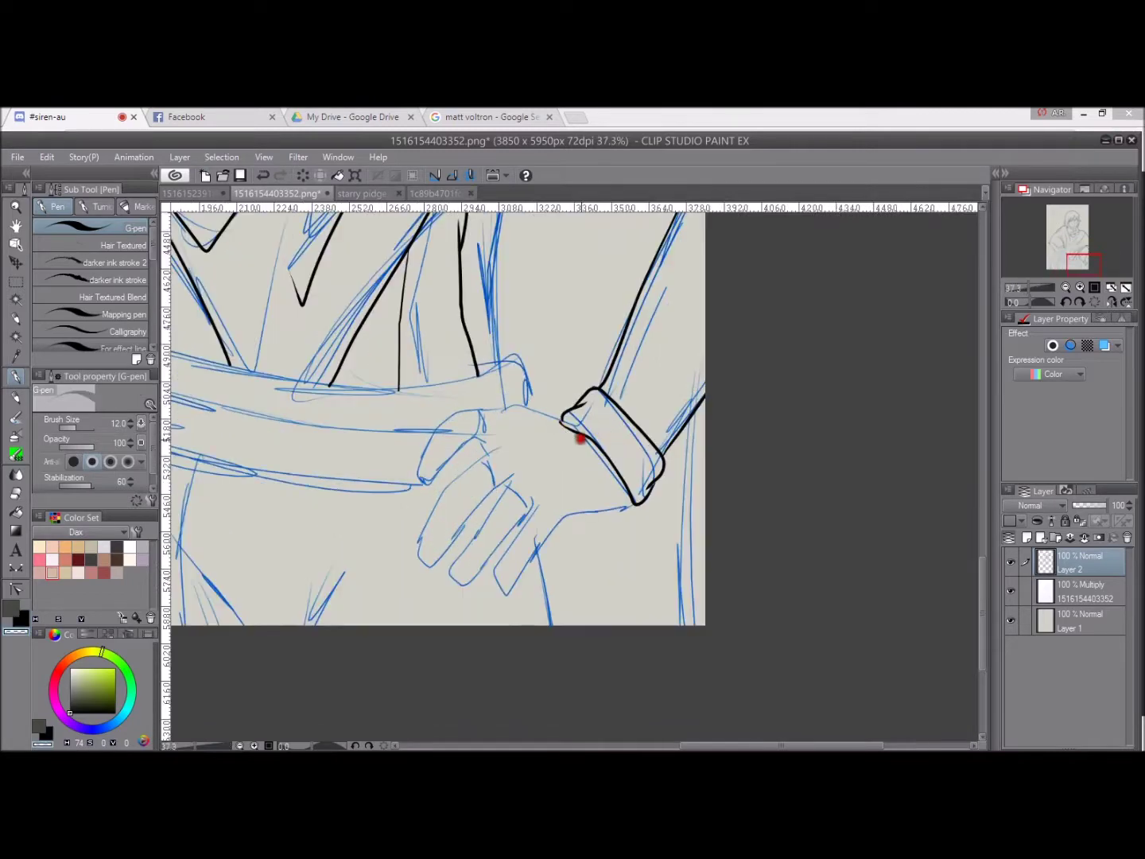
key("x")
Ink the shirt lines below the left hand, between the hand and the belt.
scroll(580, 432, "down", 4)
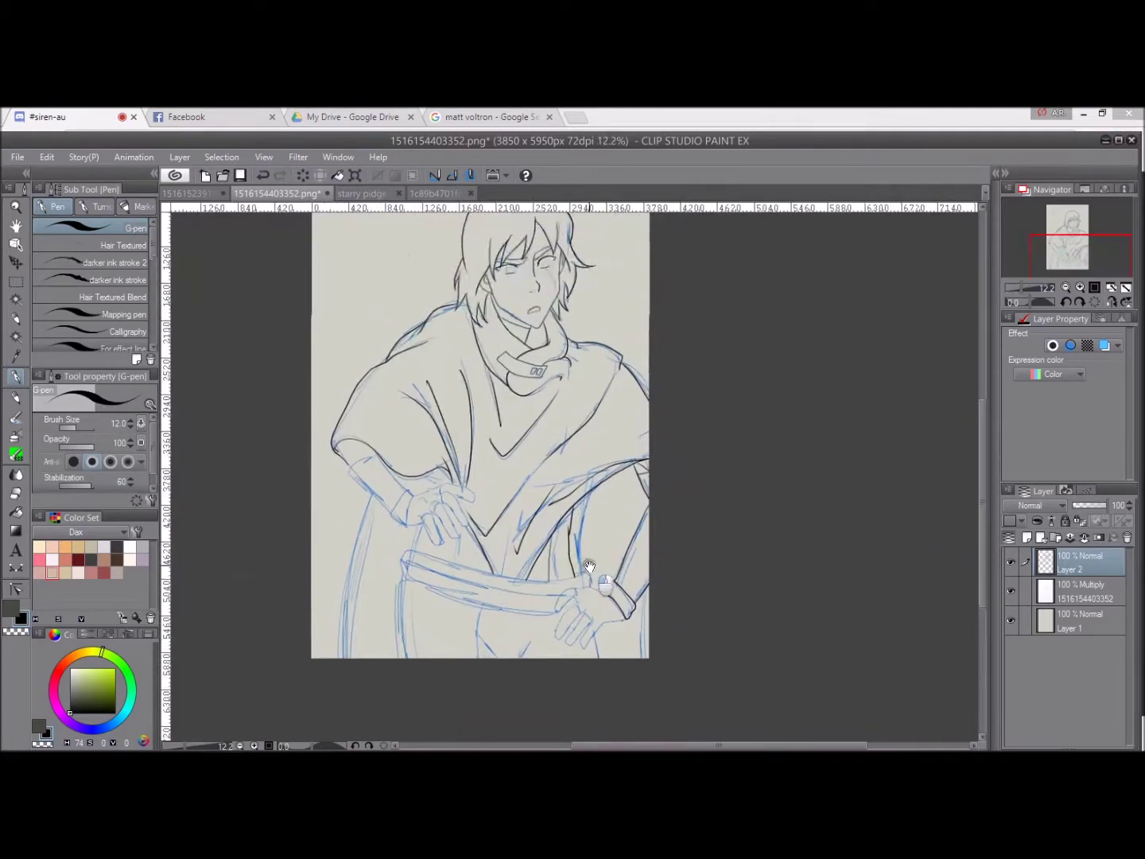
scroll(485, 469, "up", 3)
left_click_drag(497, 440, 476, 490)
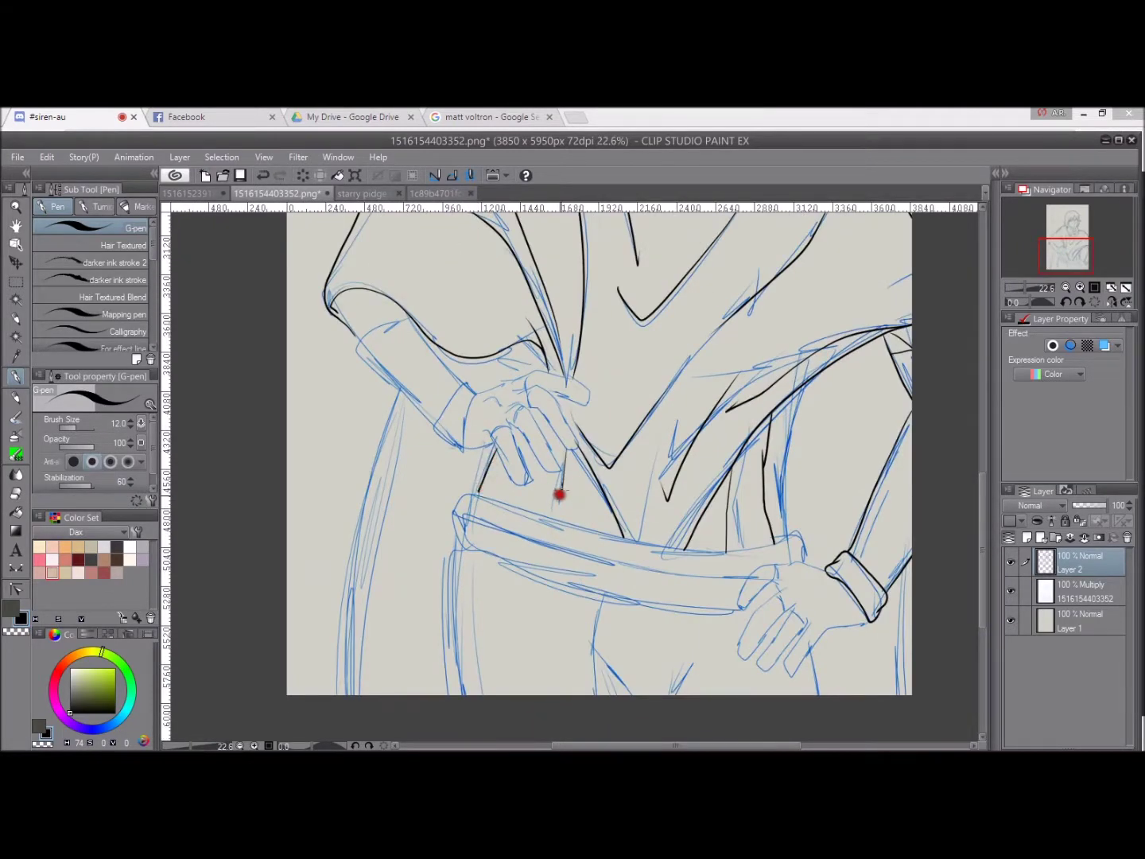
scroll(559, 494, "down", 1)
scroll(552, 495, "up", 2)
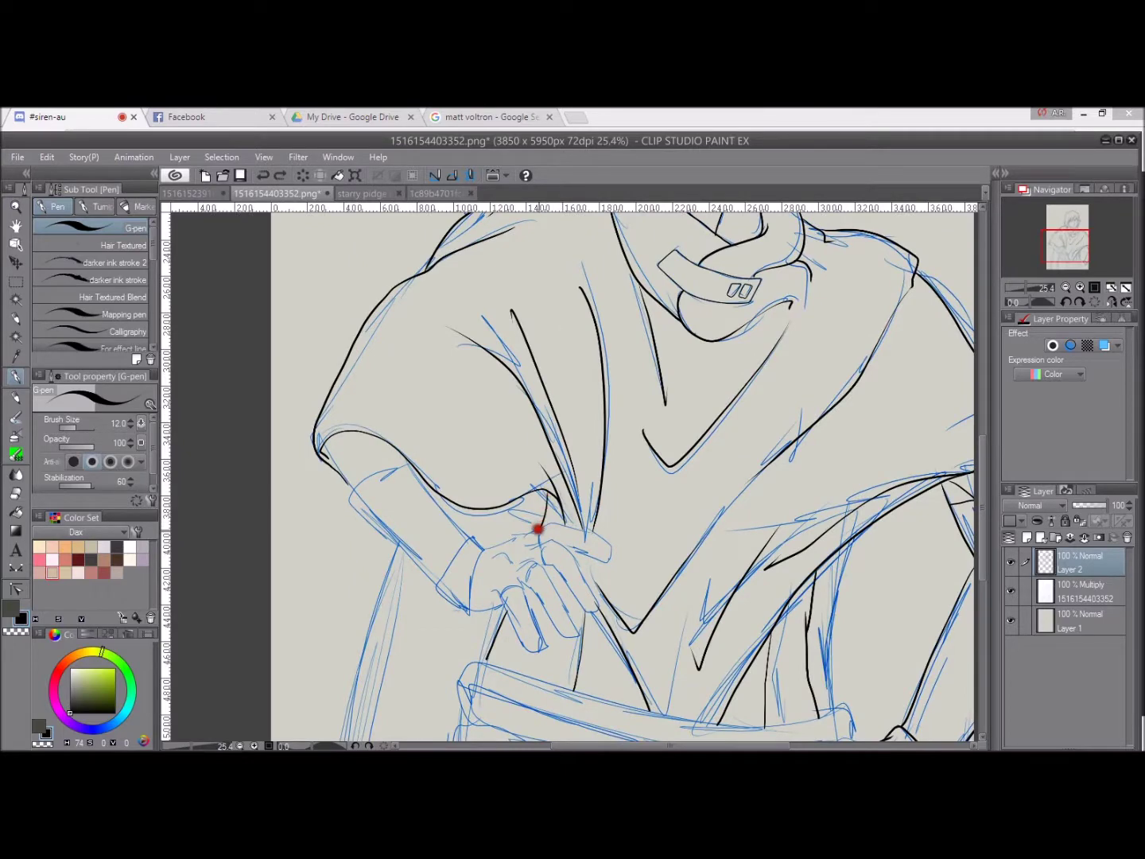
Ink the belt's upper and lower edges with their end folds, and add the thin seam line along its middle.
scroll(539, 528, "down", 4)
scroll(543, 417, "up", 3)
key("ctrl+z")
mouse_move(542, 407)
left_mouse_down()
mouse_move(659, 449)
mouse_move(524, 404)
mouse_move(663, 442)
left_mouse_up()
scroll(551, 416, "down", 3)
left_click_drag(494, 413, 585, 409)
key("ctrl+z")
scroll(648, 405, "up", 3)
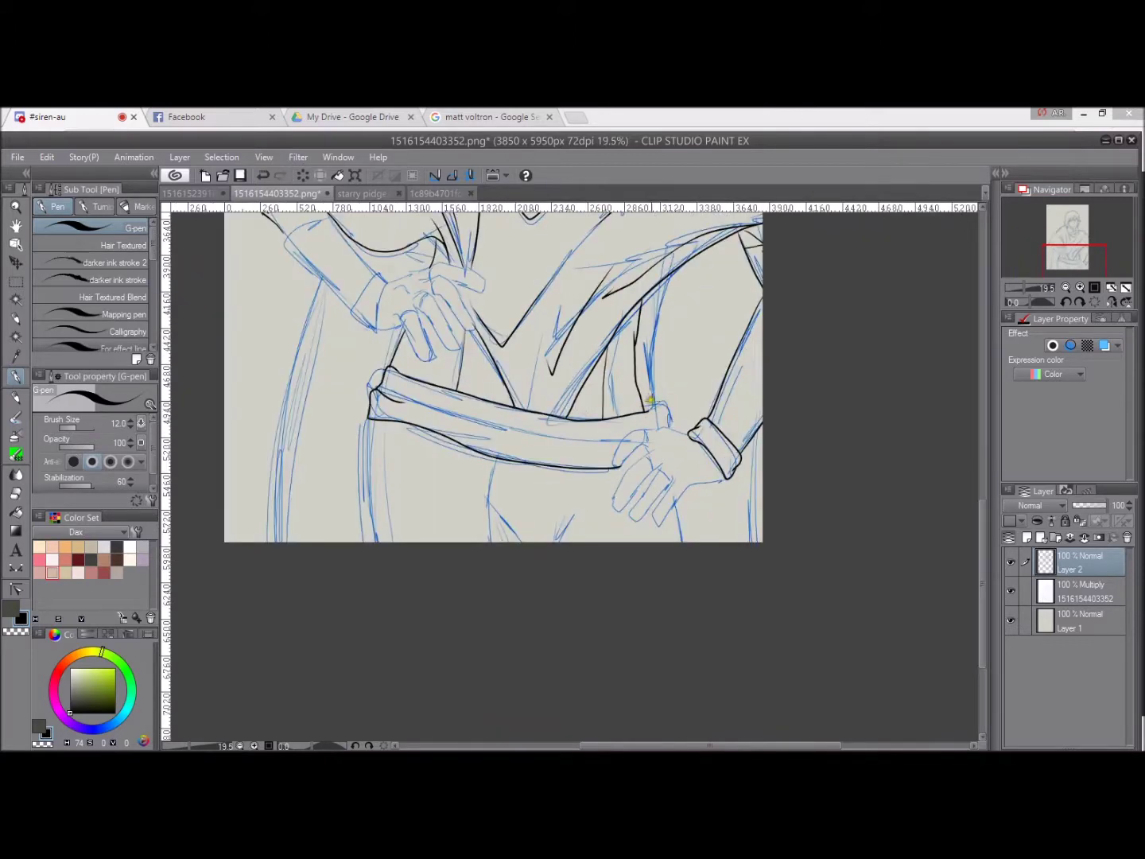
key("u")
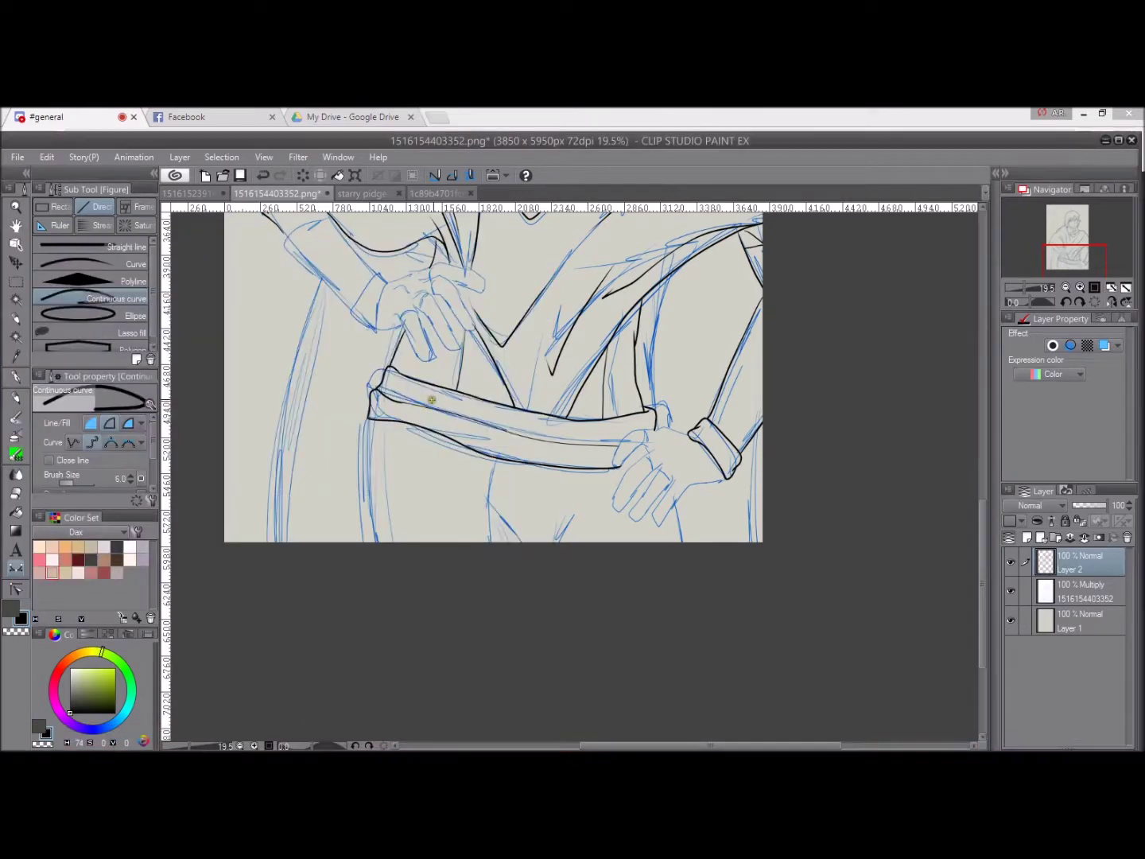
Ink the trouser outline and leg folds hanging below the belt with the G-pen.
scroll(421, 429, "up", 2)
left_click(22, 377)
key("ctrl+z")
left_click_drag(345, 409, 360, 594)
scroll(498, 525, "down", 2)
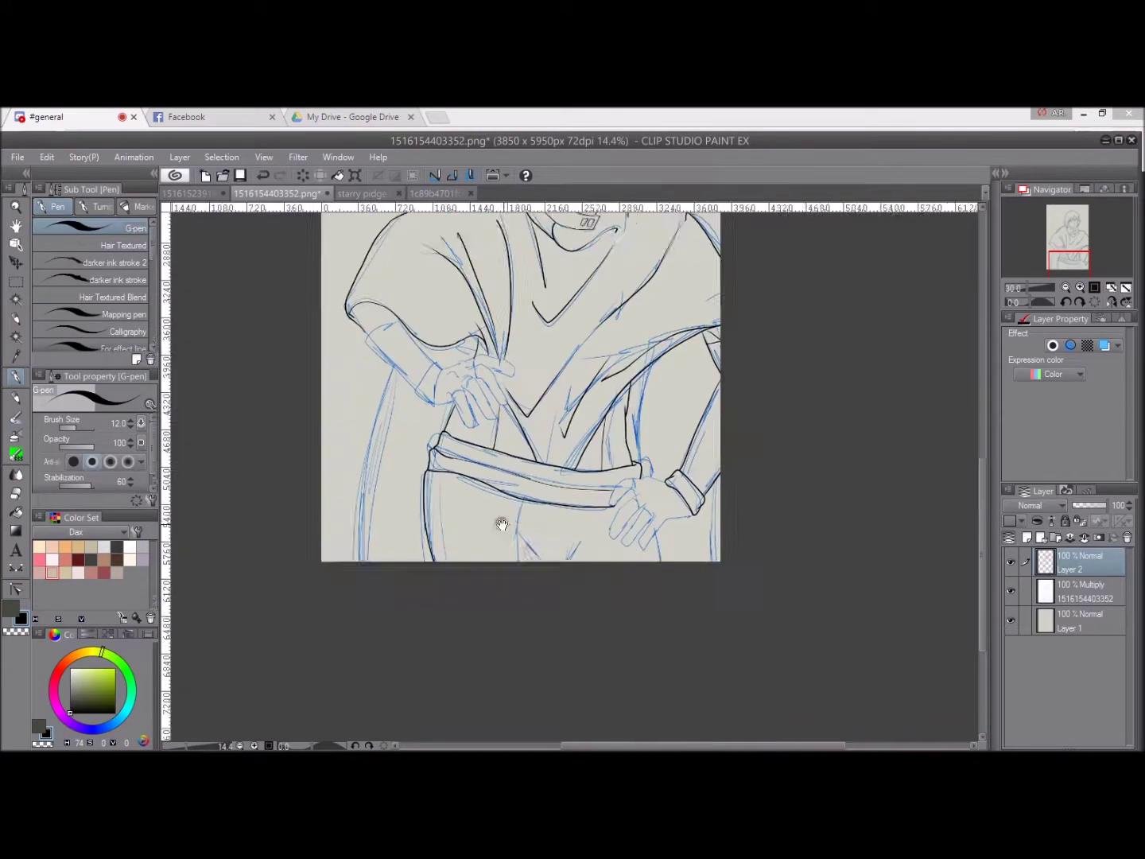
scroll(442, 499, "up", 1)
scroll(474, 588, "down", 2)
scroll(490, 568, "up", 3)
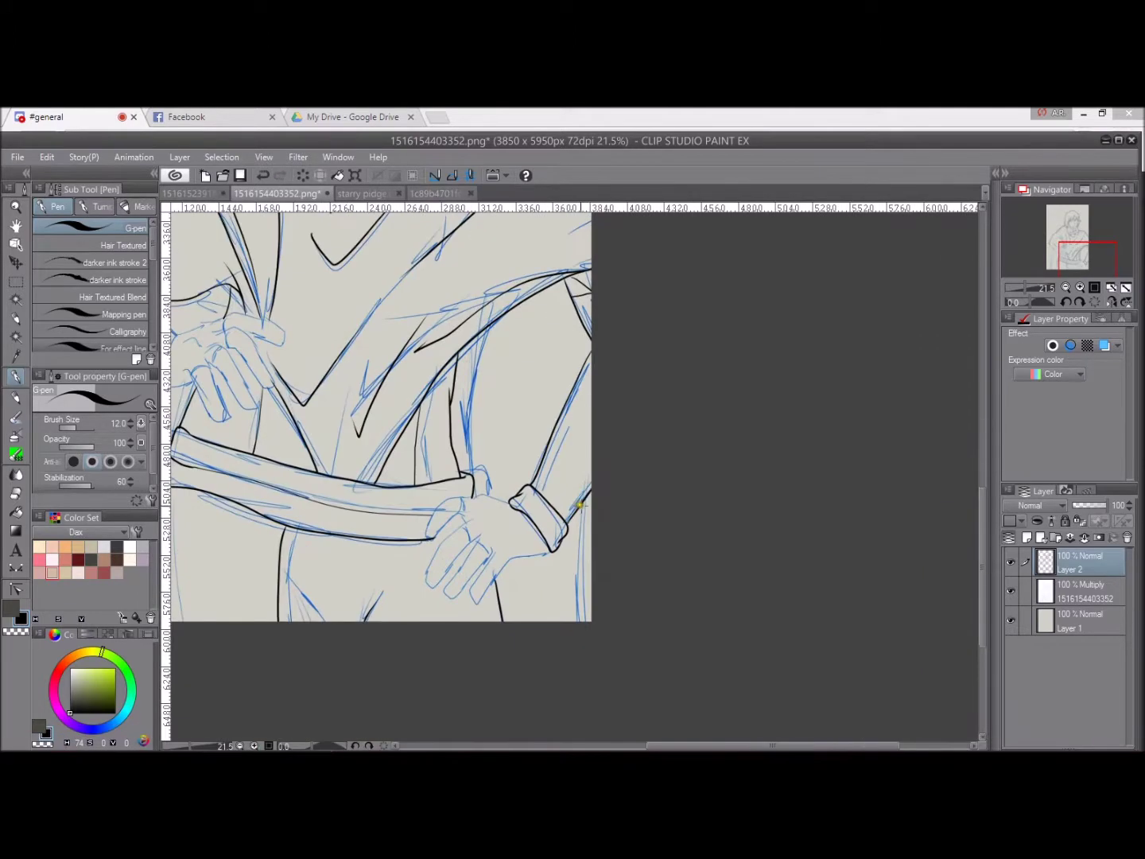
Ink the left forearm below the sleeve, including the sleeve band's upper edge and the wrist cuff.
scroll(507, 534, "up", 3)
mouse_move(252, 369)
left_mouse_down()
mouse_move(259, 401)
mouse_move(322, 376)
left_mouse_up()
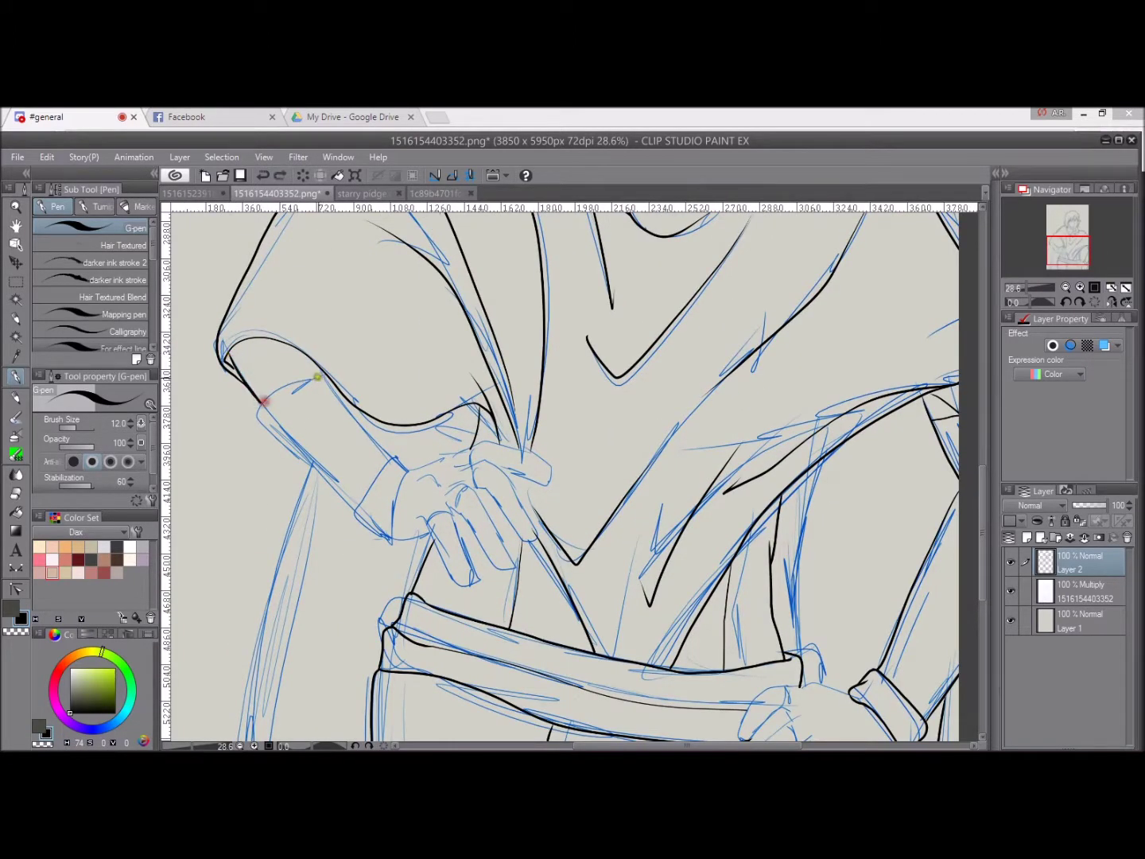
mouse_move(255, 401)
left_mouse_down()
mouse_move(354, 505)
mouse_move(384, 465)
left_mouse_up()
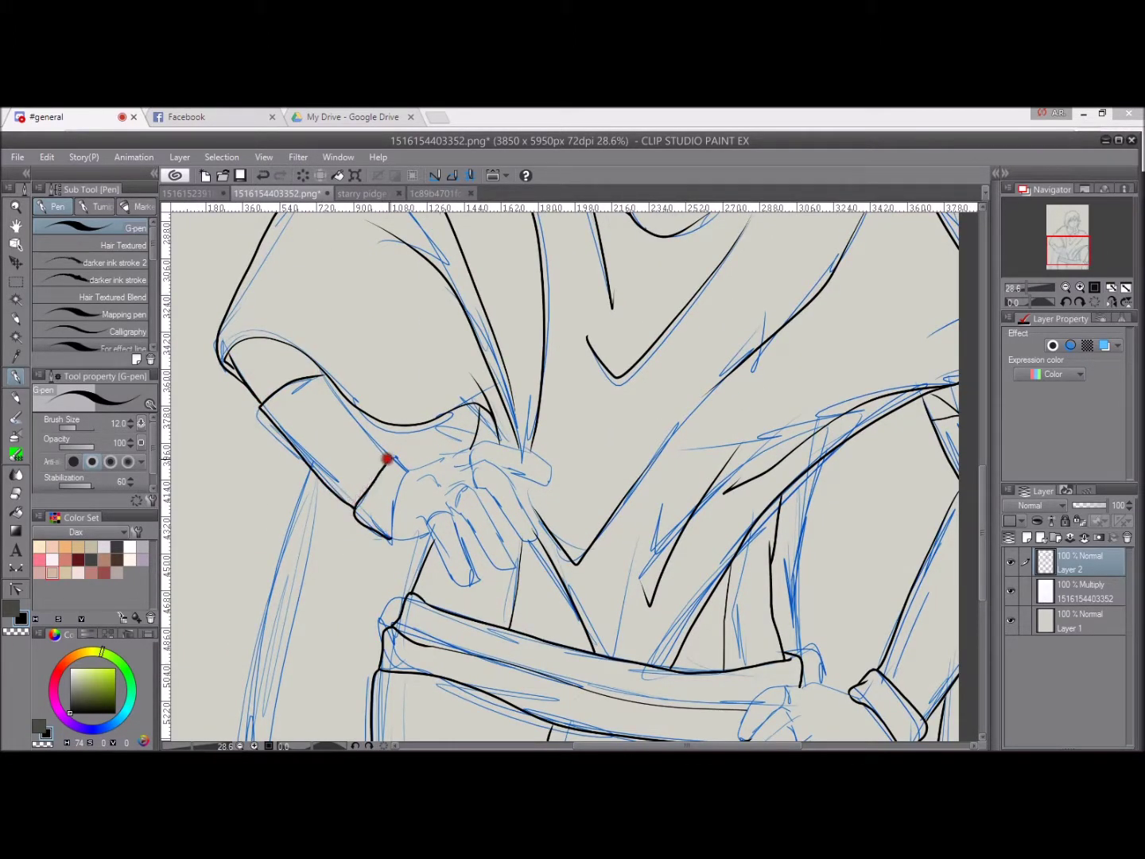
left_click_drag(389, 530, 395, 567)
left_click_drag(328, 414, 401, 504)
Ink the back of the left hand, its knuckles and the three fingers pointing down towards the belt.
mouse_move(401, 503)
left_mouse_down()
mouse_move(376, 464)
mouse_move(440, 439)
mouse_move(449, 412)
left_mouse_up()
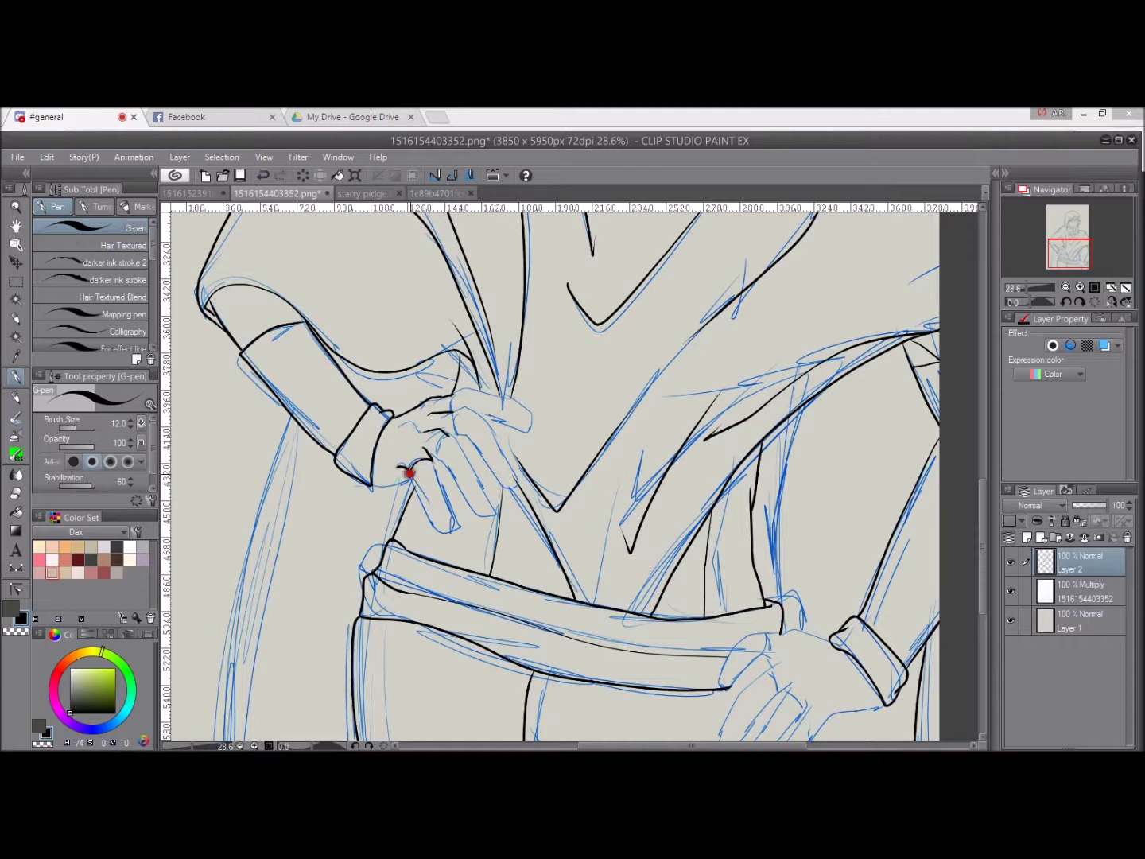
scroll(401, 479, "up", 2)
left_click_drag(384, 421, 414, 483)
mouse_move(410, 401)
left_mouse_down()
mouse_move(436, 493)
mouse_move(408, 407)
mouse_move(447, 468)
mouse_move(476, 487)
mouse_move(456, 433)
mouse_move(483, 483)
left_mouse_up()
key("ctrl+z")
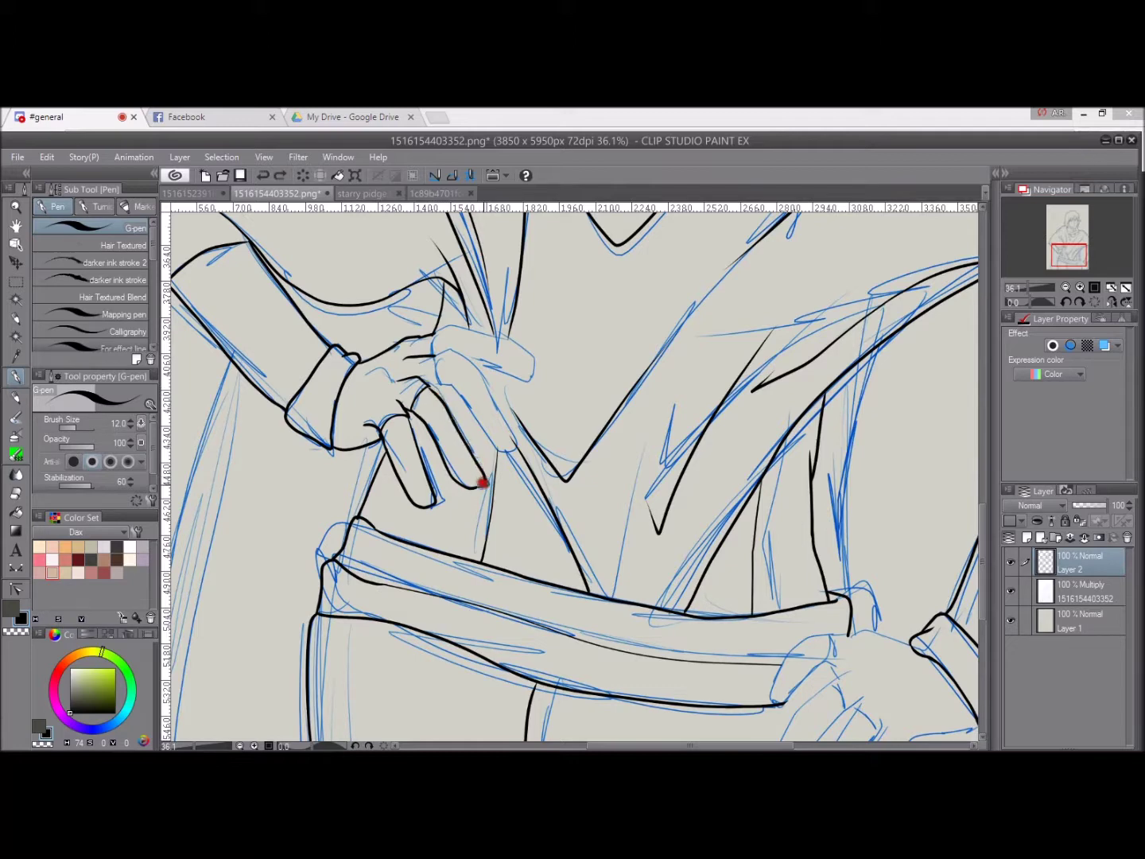
scroll(446, 413, "up", 1)
left_click_drag(435, 440, 393, 429)
mouse_move(406, 391)
left_mouse_down()
mouse_move(426, 396)
mouse_move(490, 500)
left_mouse_up()
key("ctrl+z")
mouse_move(422, 433)
left_mouse_down()
mouse_move(455, 490)
mouse_move(441, 461)
mouse_move(473, 498)
left_mouse_up()
key("ctrl+z")
key("ctrl+z")
Ink the outstretched finger of the left hand and clean its overlaps with the cloak lines using the transparent colour.
mouse_move(413, 369)
left_mouse_down()
mouse_move(398, 385)
mouse_move(486, 409)
mouse_move(469, 398)
left_mouse_up()
key("ctrl+z")
scroll(457, 393, "up", 2)
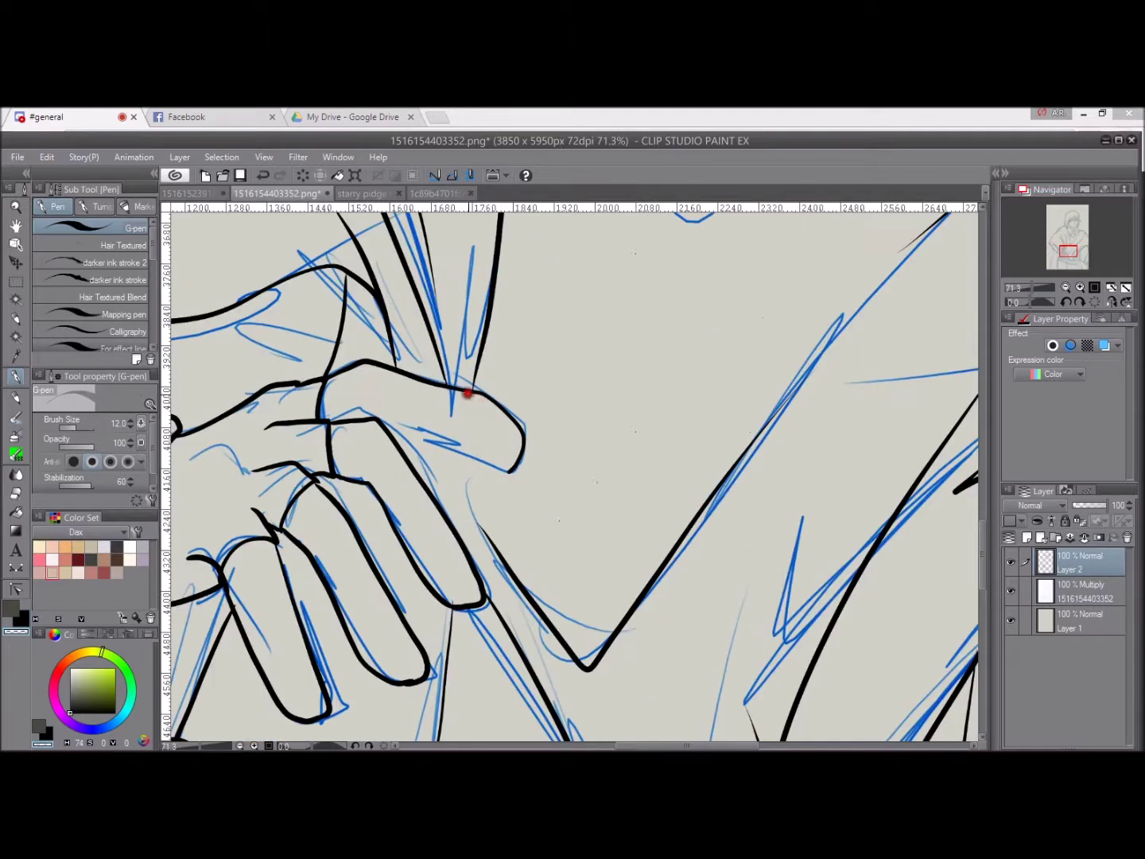
left_click_drag(357, 409, 319, 372)
left_click_drag(380, 396, 467, 422)
scroll(490, 424, "up", 1)
scroll(478, 417, "down", 5)
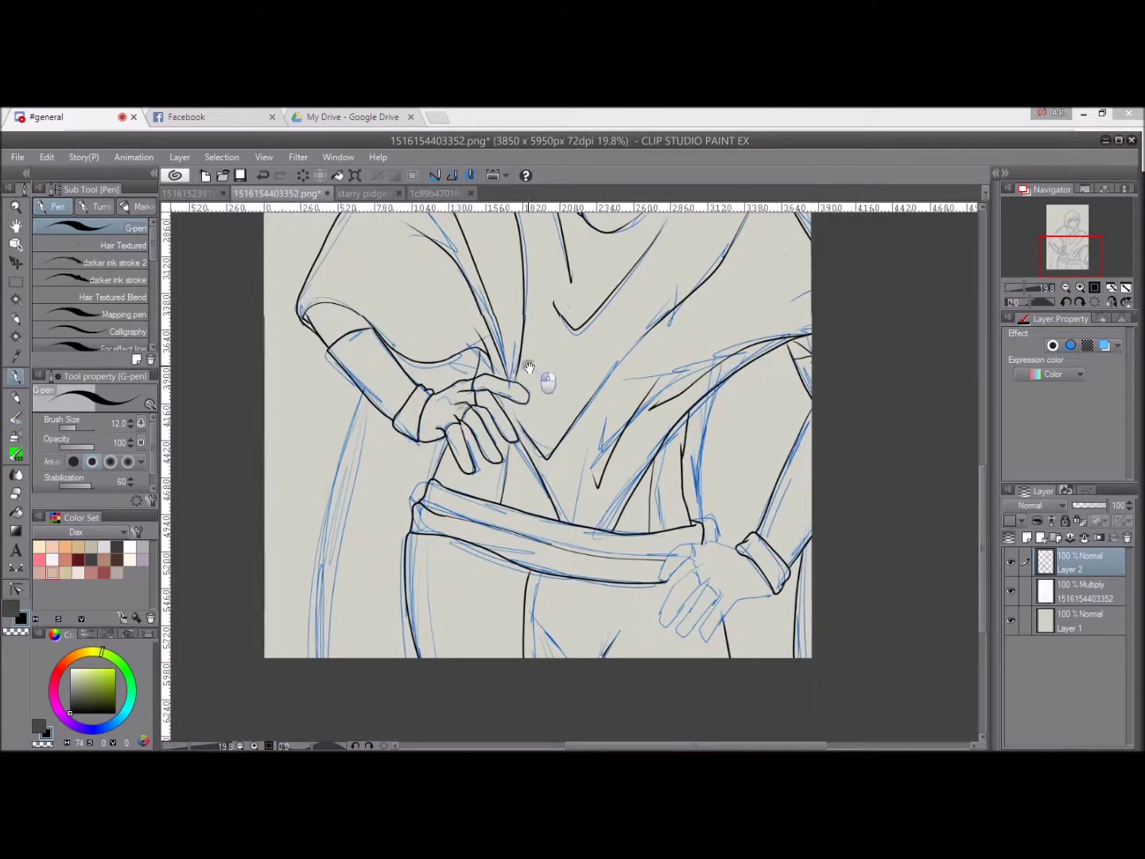
Save the drawing as "starry matt" in the "to do" folder inside "for artist table".
left_click_drag(528, 367, 446, 407)
left_click(18, 157)
left_click(65, 290)
left_click(62, 383)
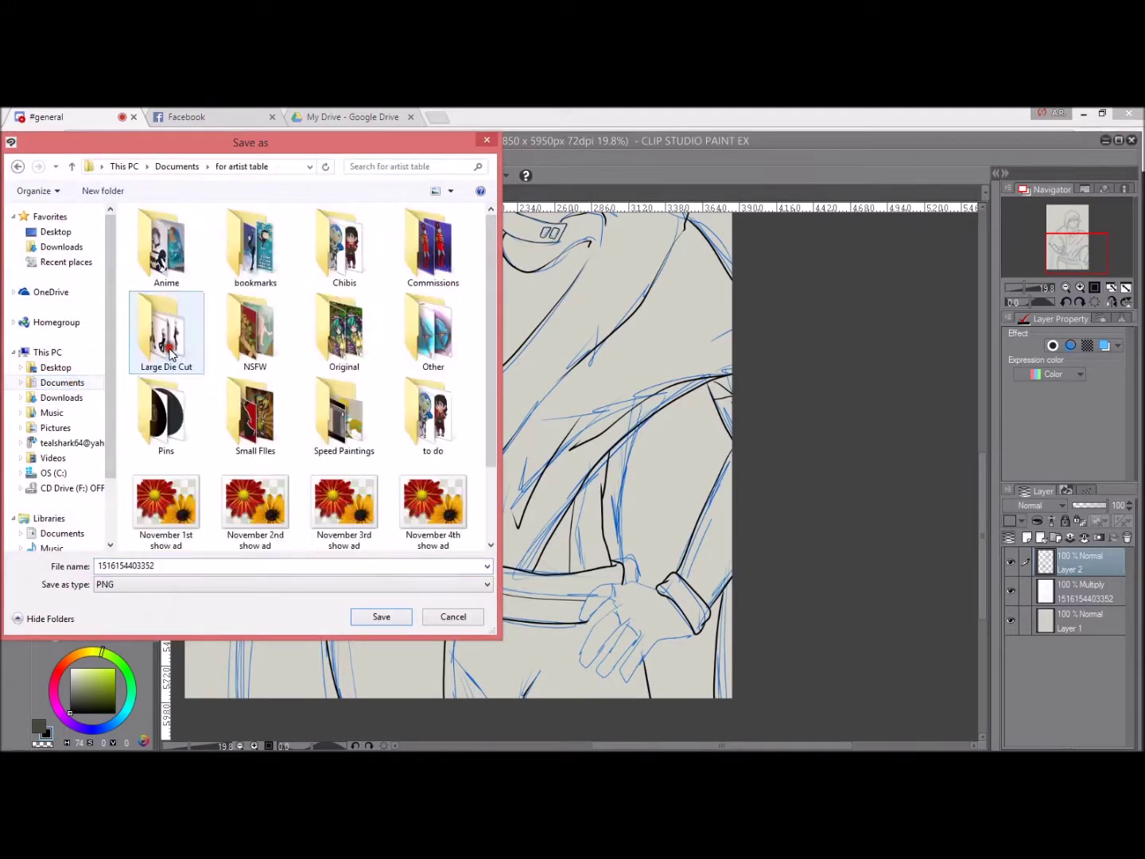
double_click(429, 409)
left_click(238, 565)
type("starry matt")
left_click(132, 584)
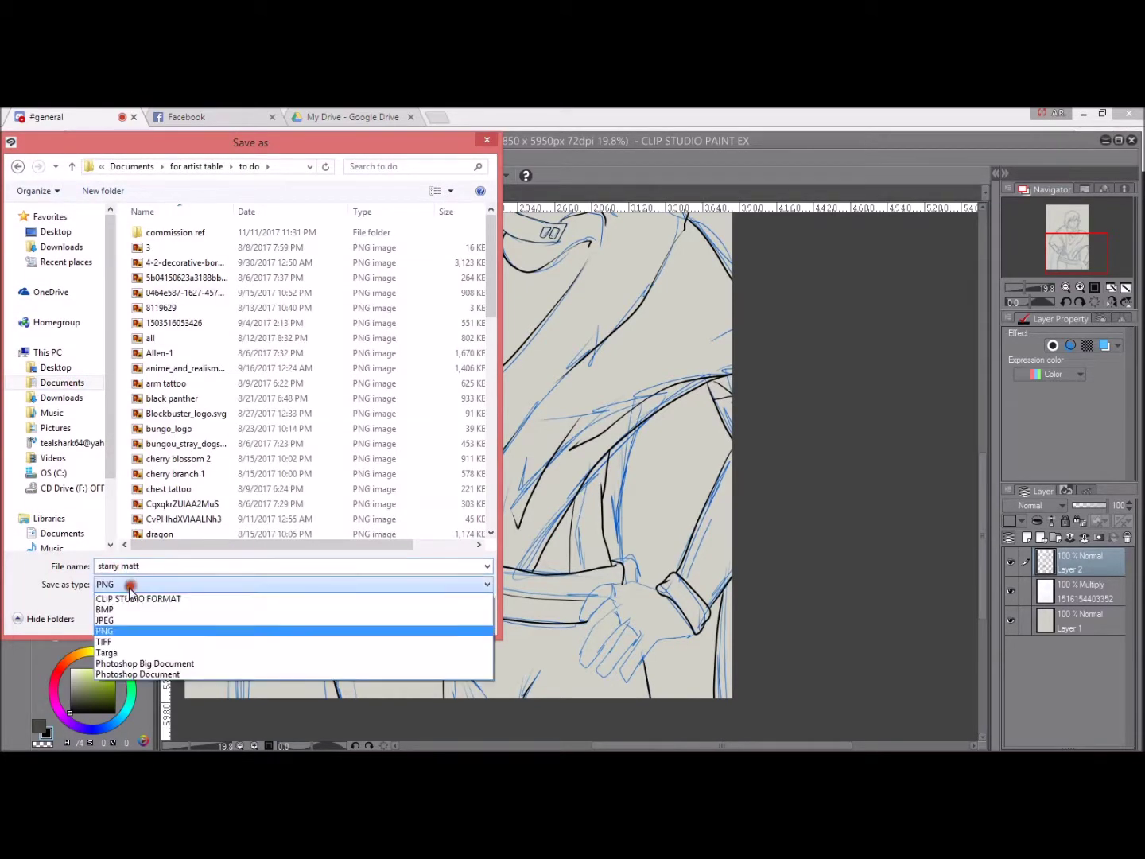
left_click(104, 631)
key("Return")
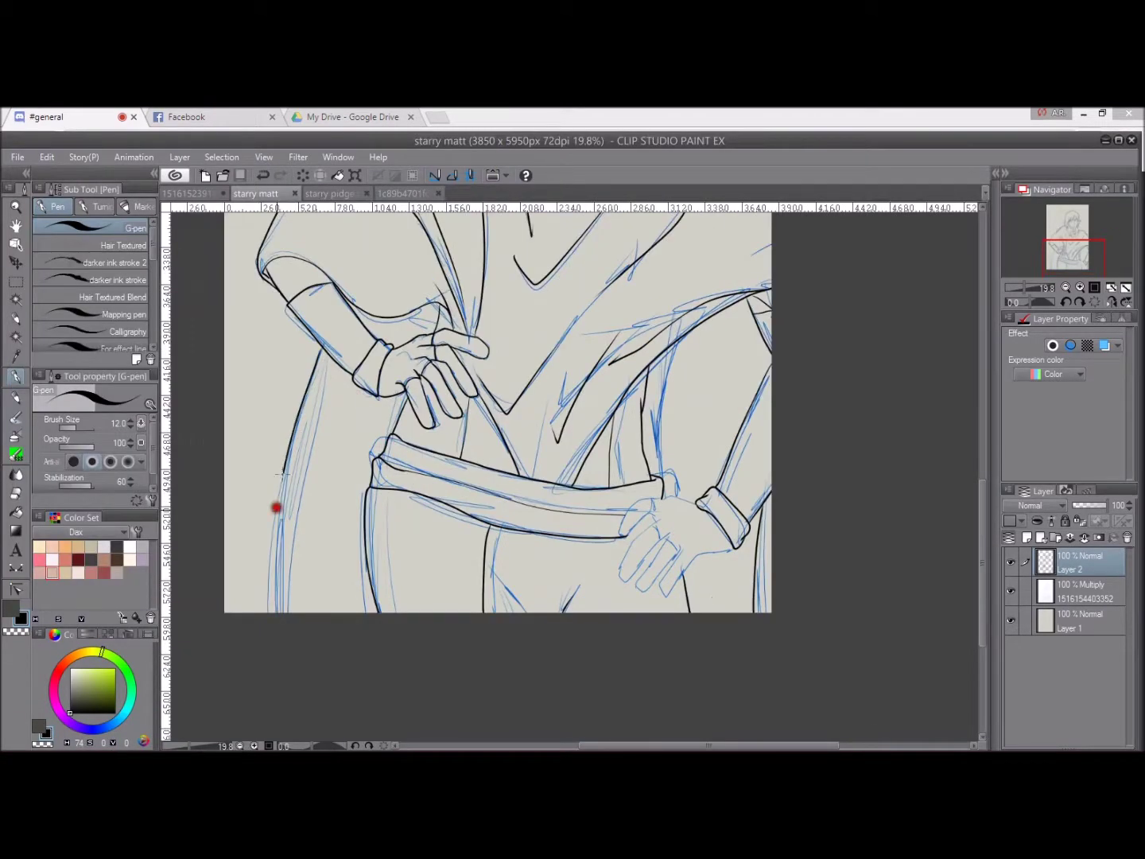
Ink the long hanging cloak edge and the inner fold below the left forearm.
left_click_drag(276, 508, 276, 612)
key("ctrl+z")
left_click_drag(307, 392, 354, 676)
scroll(517, 471, "down", 3)
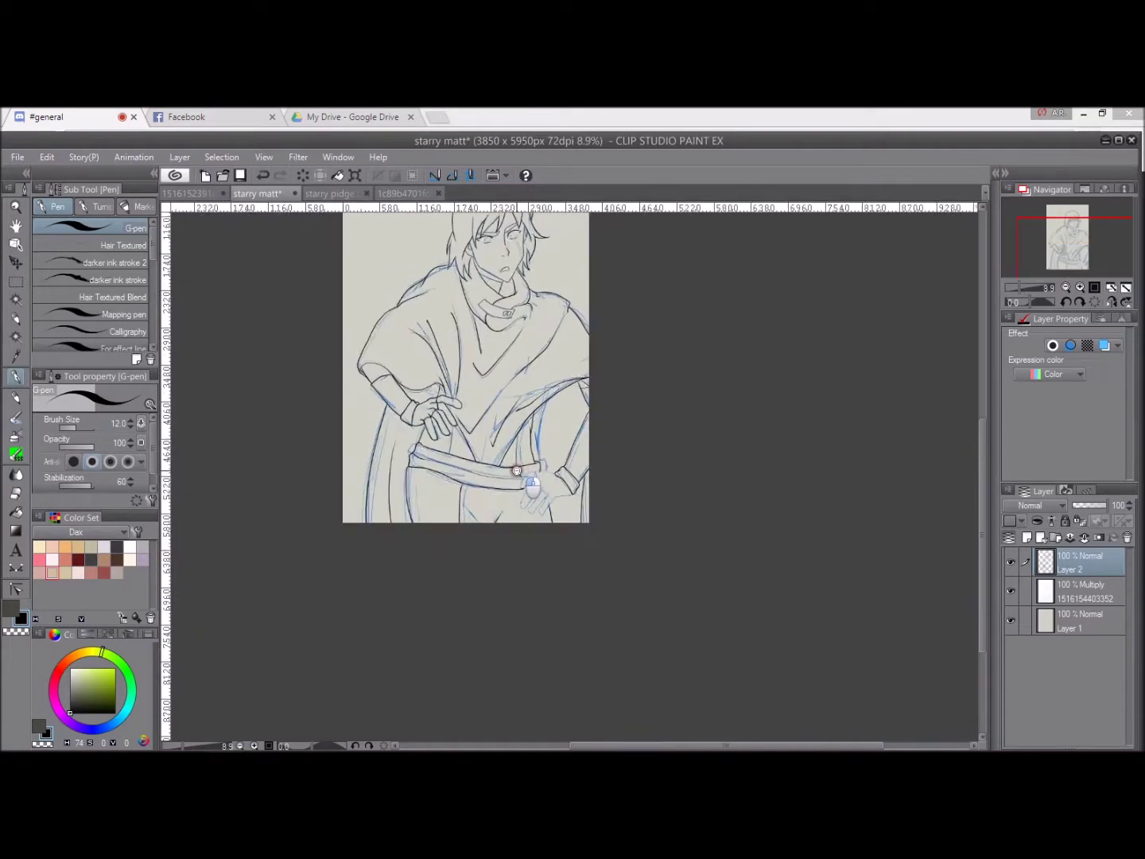
Ink the right hand resting on the belt, with its thumb, knuckles, fingers and the outline up to the cuff.
scroll(517, 471, "up", 3)
scroll(449, 545, "up", 2)
left_click_drag(441, 551, 454, 504)
key("ctrl+z")
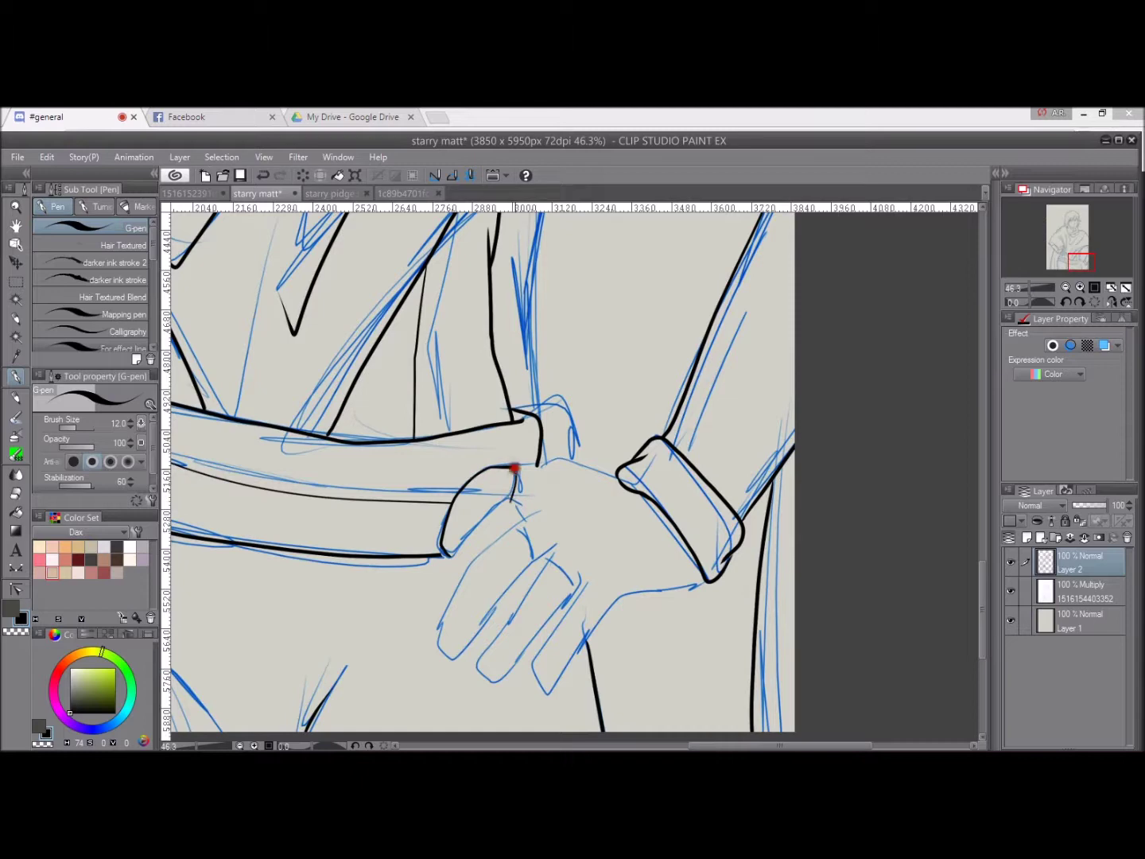
scroll(472, 498, "up", 1)
left_click_drag(476, 497, 583, 402)
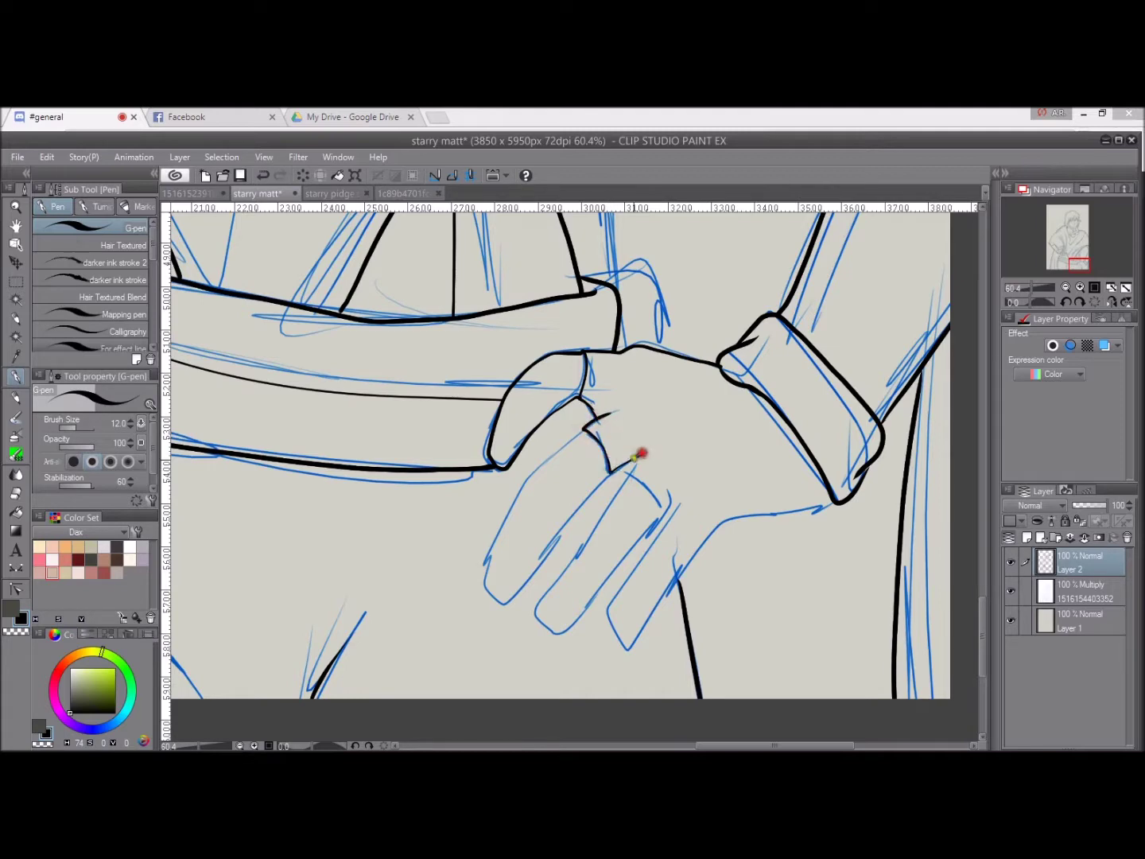
mouse_move(629, 467)
left_mouse_down()
mouse_move(667, 505)
mouse_move(609, 433)
mouse_move(772, 421)
left_mouse_up()
scroll(754, 408, "up", 1)
mouse_move(628, 339)
left_mouse_down()
mouse_move(526, 436)
mouse_move(562, 501)
mouse_move(655, 382)
mouse_move(678, 328)
left_mouse_up()
mouse_move(691, 333)
left_mouse_down()
mouse_move(610, 513)
mouse_move(721, 388)
mouse_move(723, 326)
mouse_move(672, 448)
mouse_move(755, 398)
left_mouse_up()
Check the line art without the sketch, and insert the saved eye material on a layer above the sketch layer.
key("ctrl+0")
left_click(1006, 585)
left_click(1006, 587)
left_click(1023, 588)
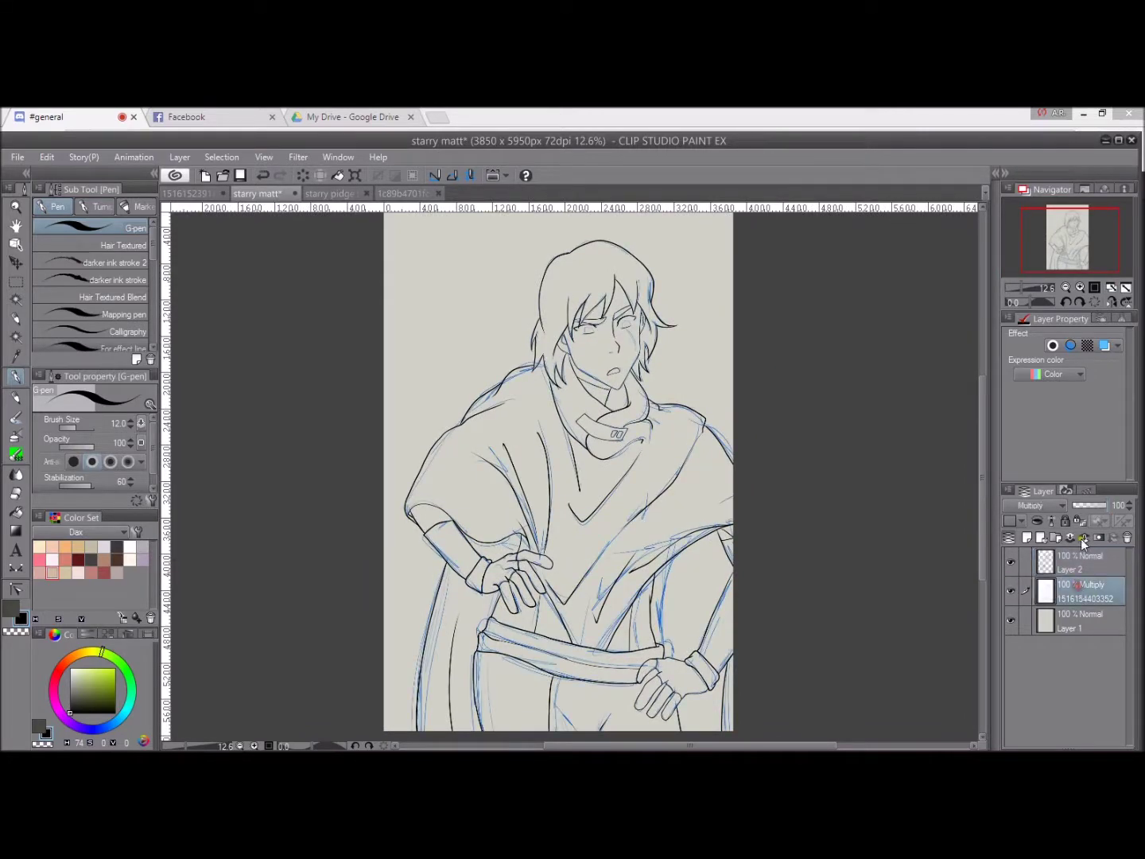
left_click(1005, 174)
double_click(867, 350)
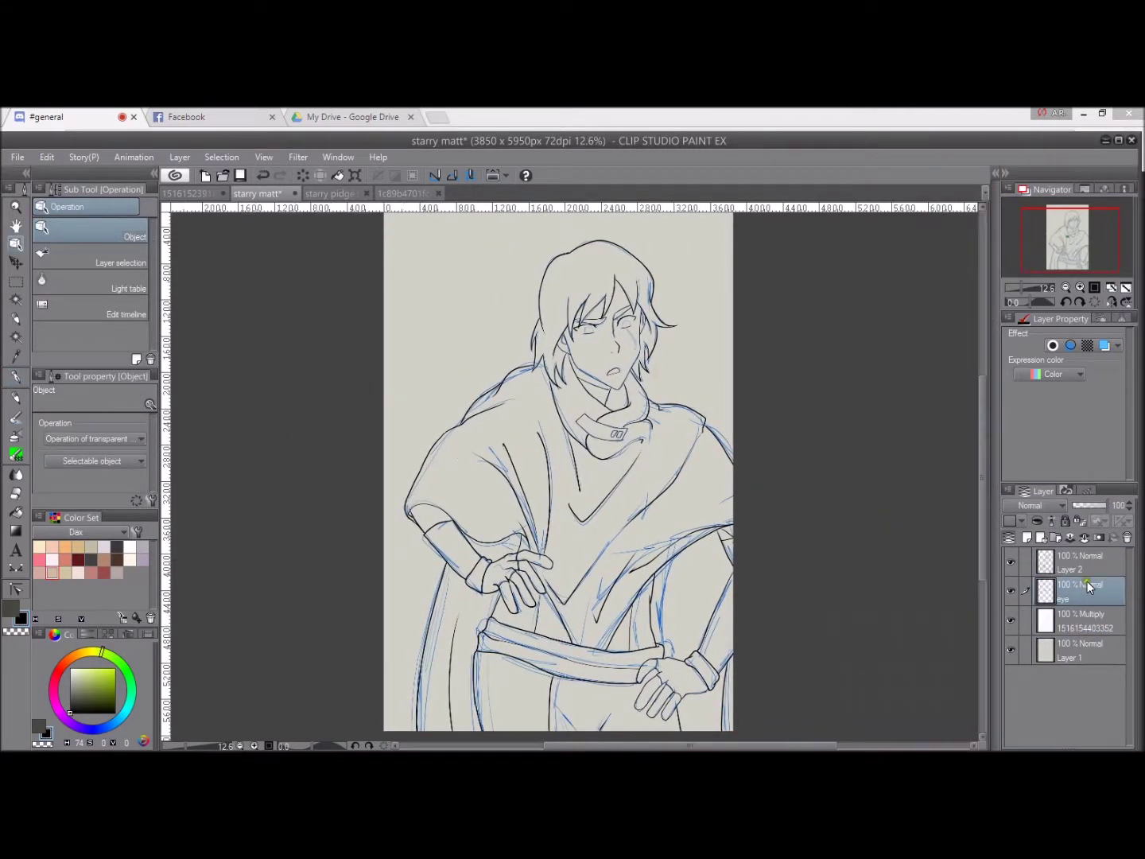
Fit the green iris into the character's eye, and duplicate its layer to place a second iris in the other eye.
key("k")
scroll(783, 486, "up", 4)
left_click_drag(438, 562, 557, 280)
scroll(557, 281, "up", 3)
left_click_drag(526, 434, 629, 427)
key("Return")
key("ctrl+c")
key("ctrl+v")
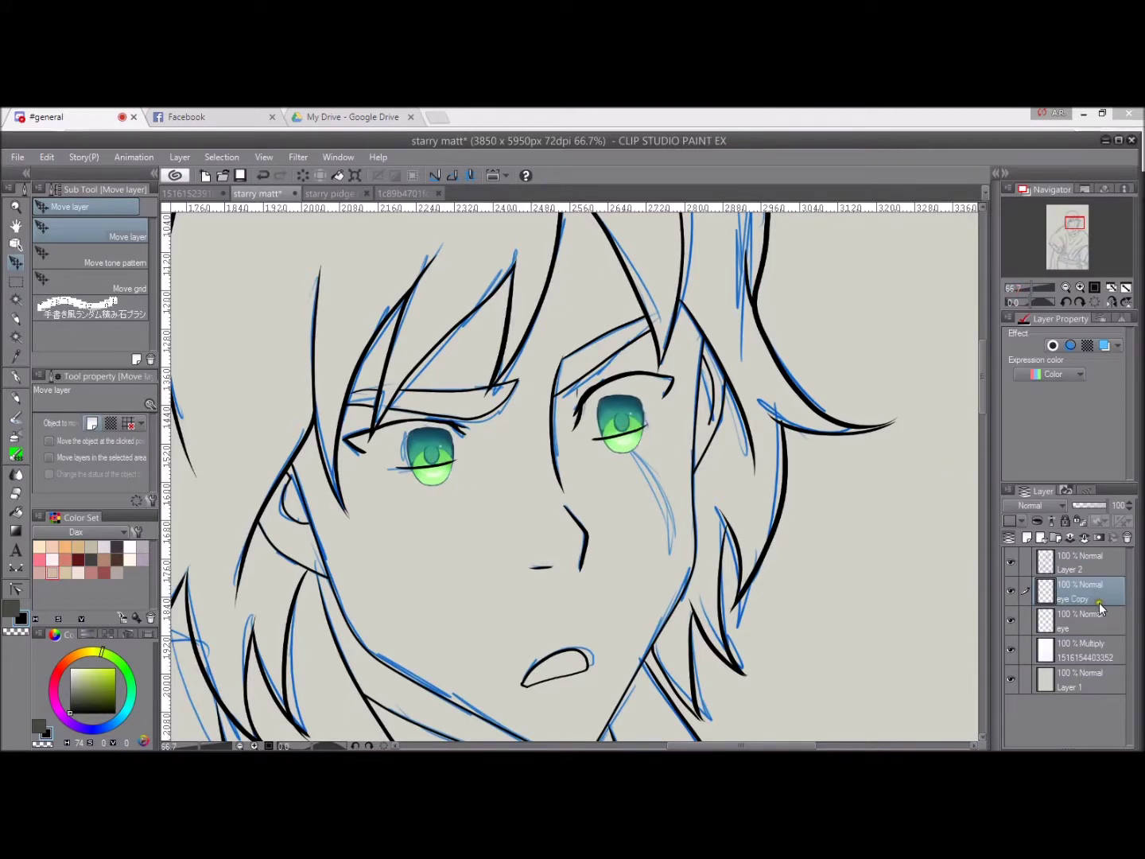
Round off the tops of both irises with dark teal, soften them with Blur, and merge the eye copy into the eye layer.
key("p")
scroll(422, 418, "up", 3)
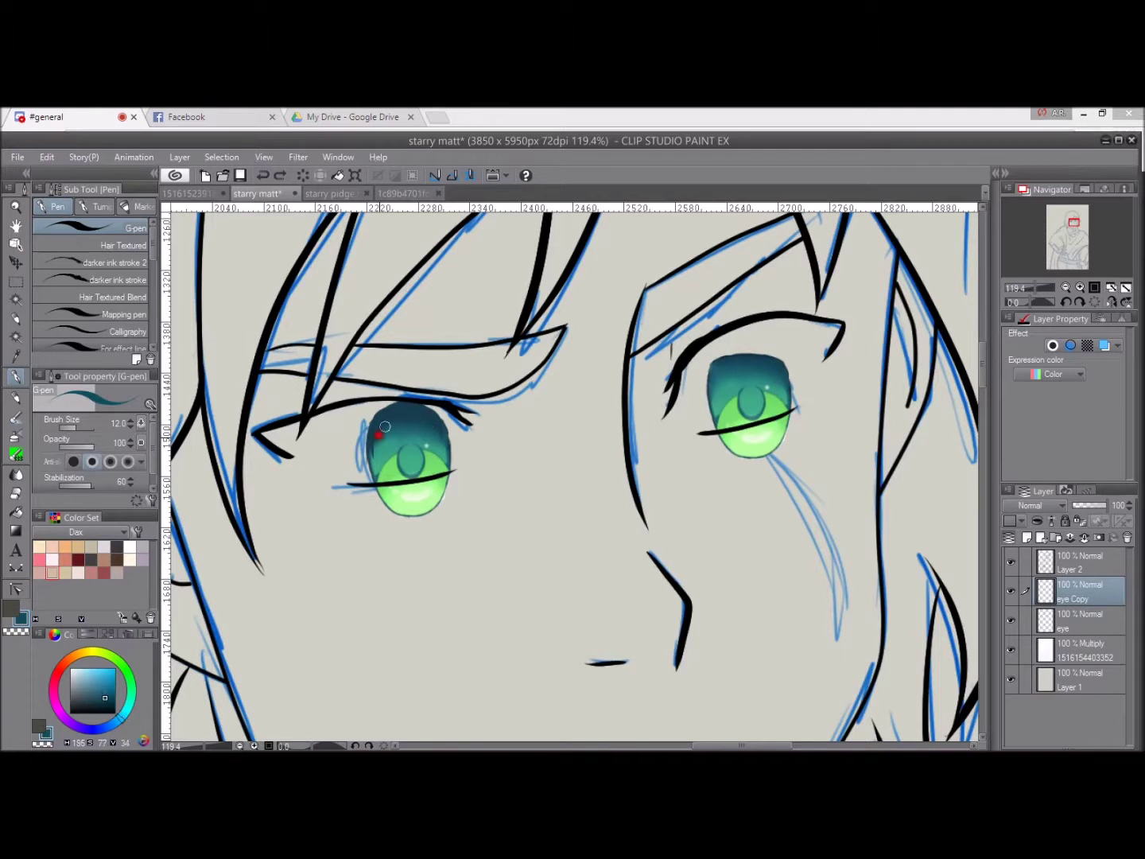
left_click_drag(730, 351, 620, 375)
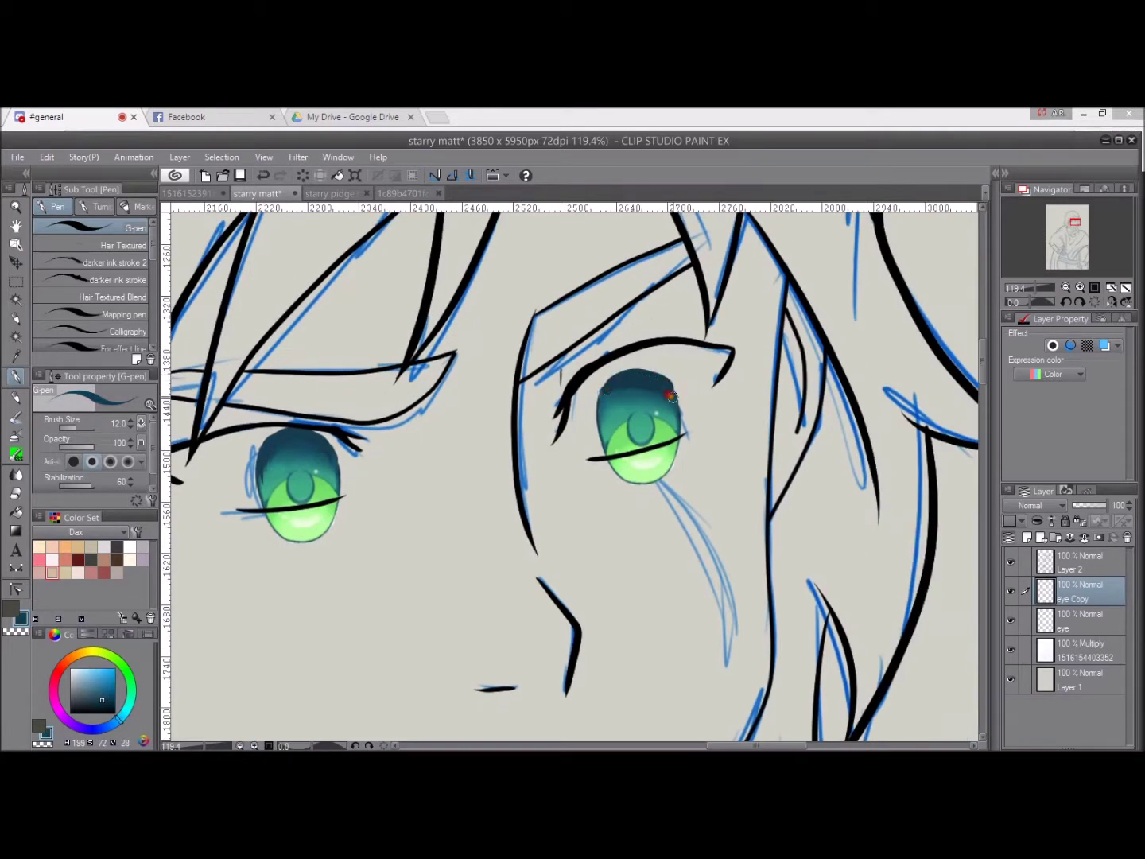
key("j")
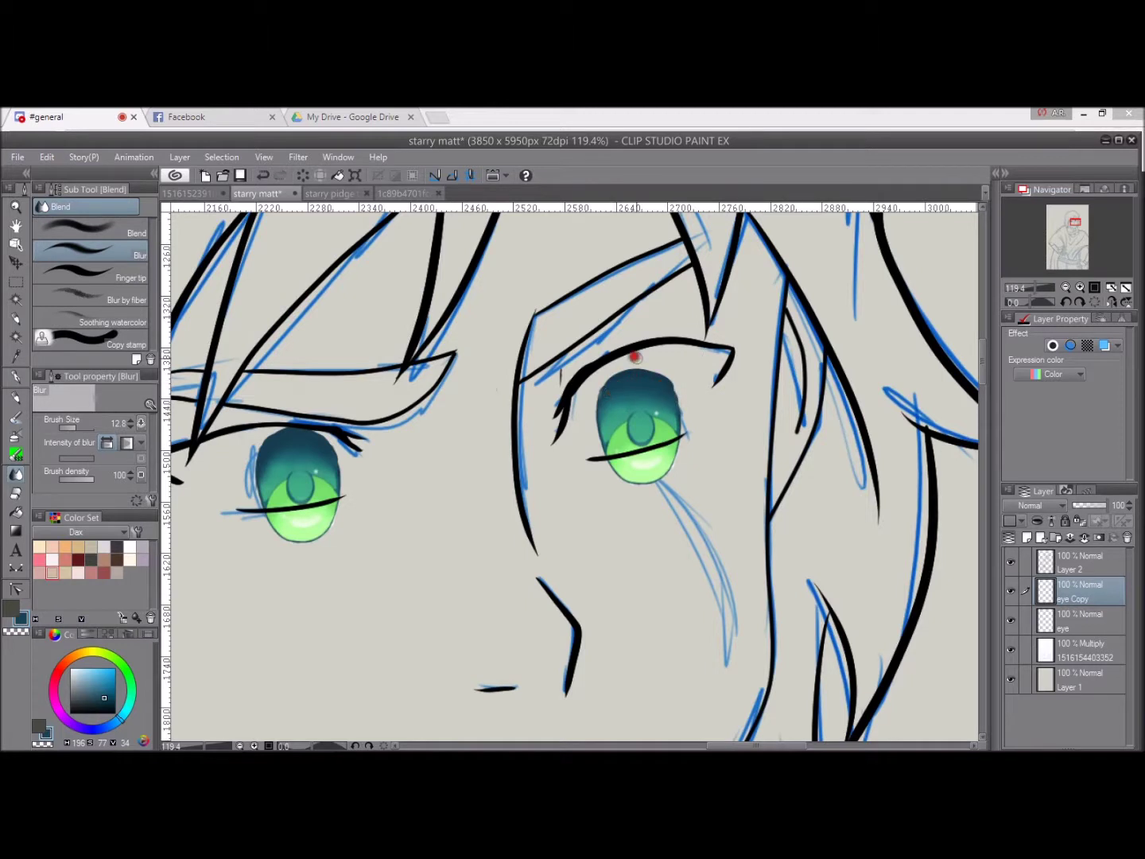
key("p")
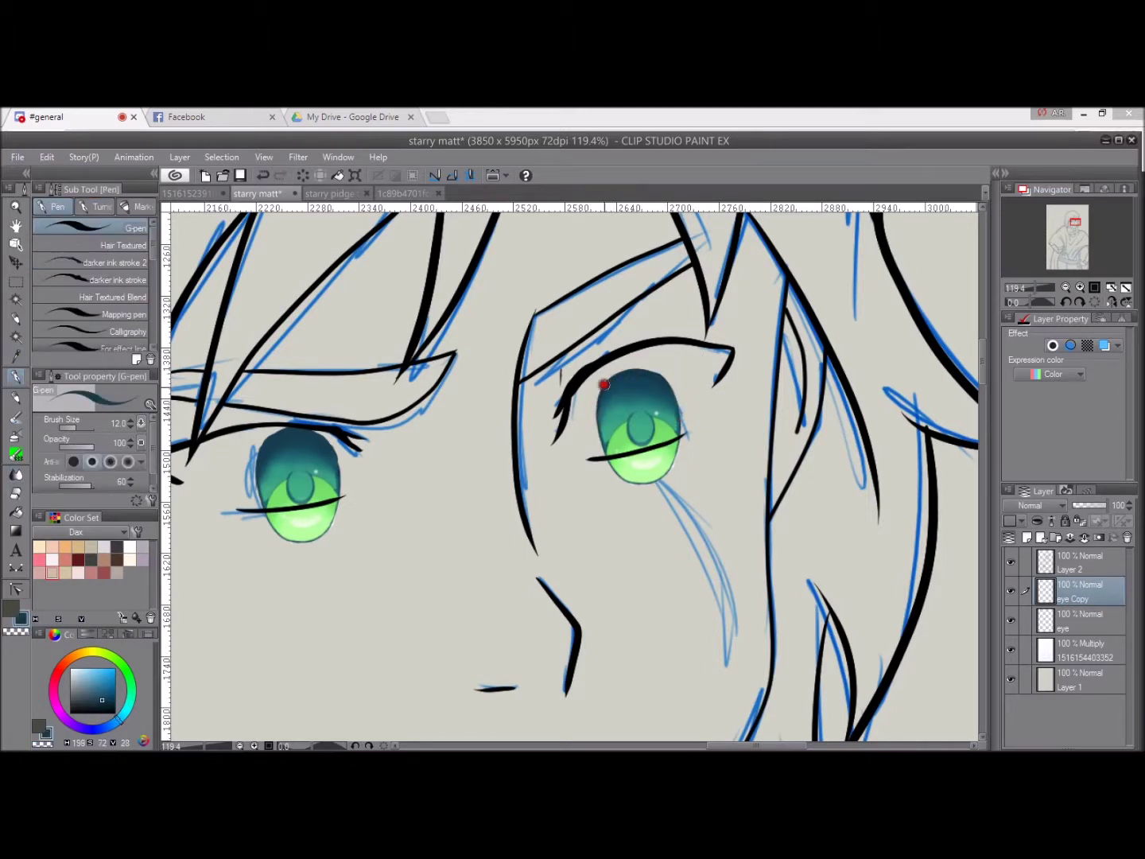
left_click_drag(605, 385, 751, 353)
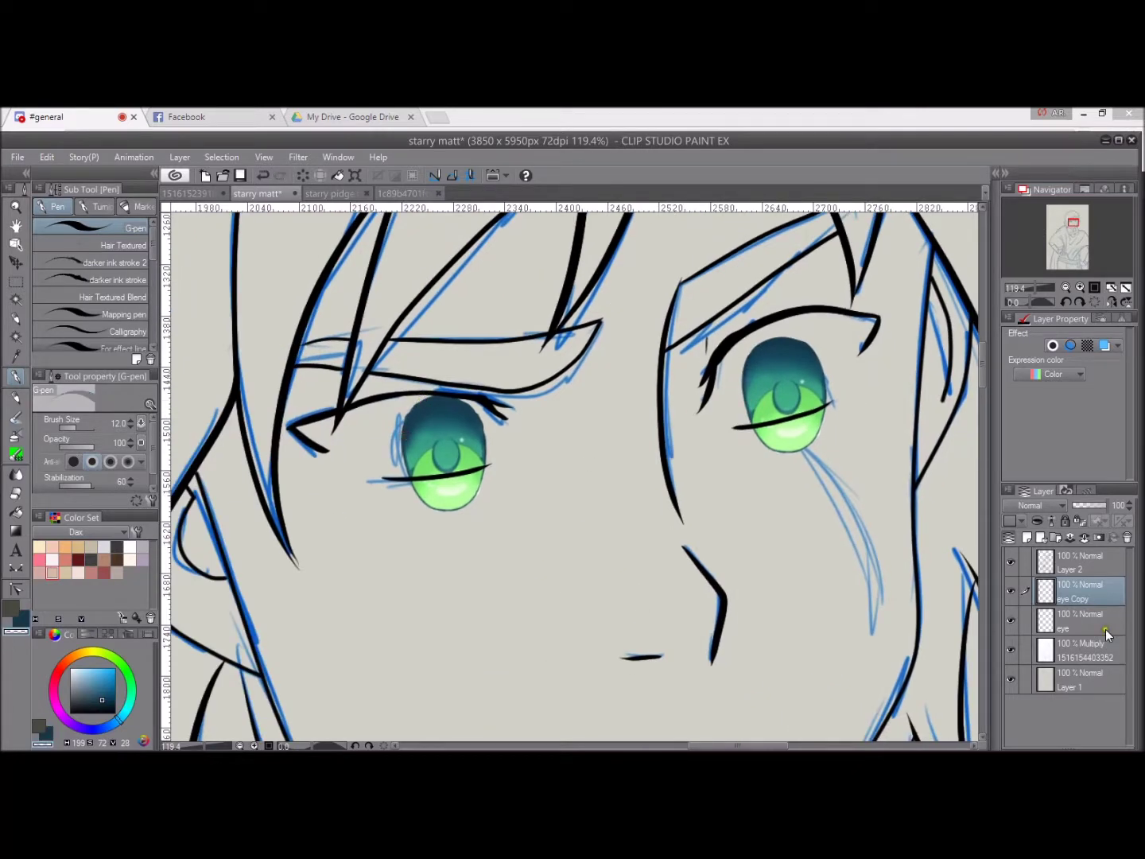
key("ctrl+e")
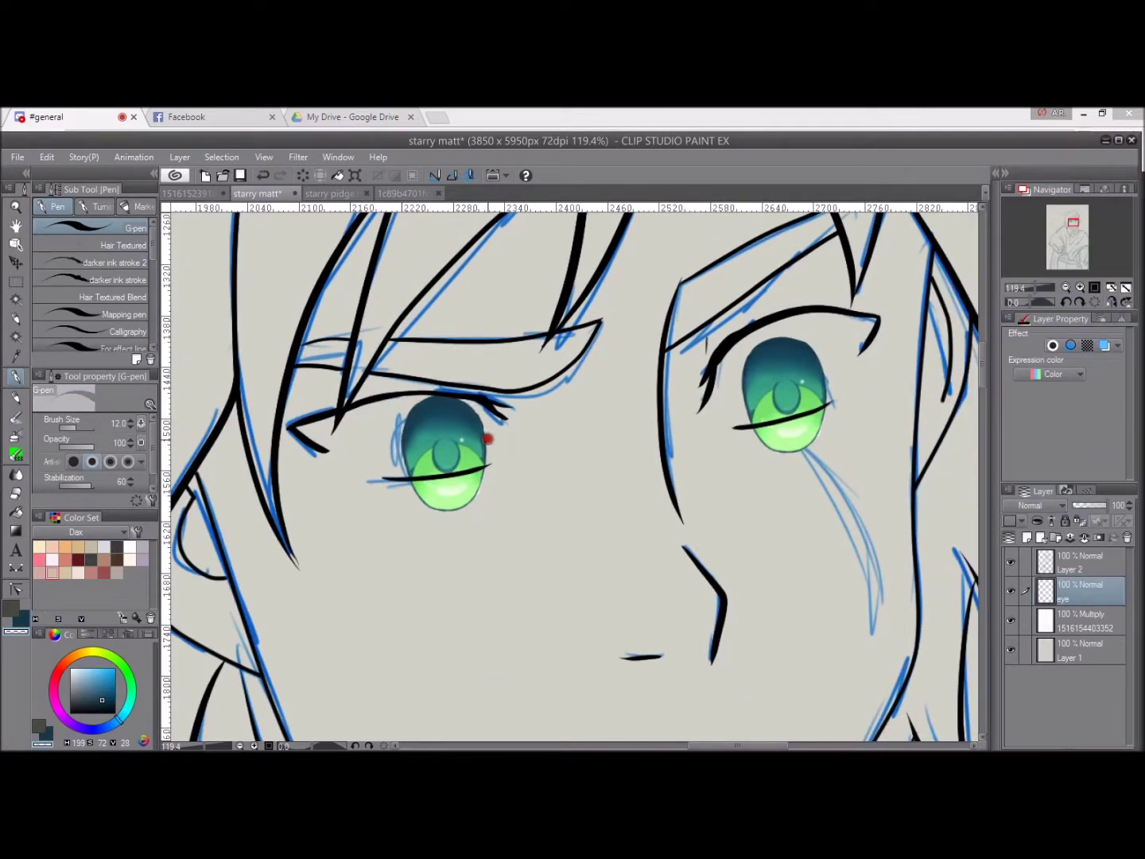
Cut away the parts of both irises below the lower lid lines using a polyline selection.
key("ctrl+d")
scroll(637, 442, "down", 6)
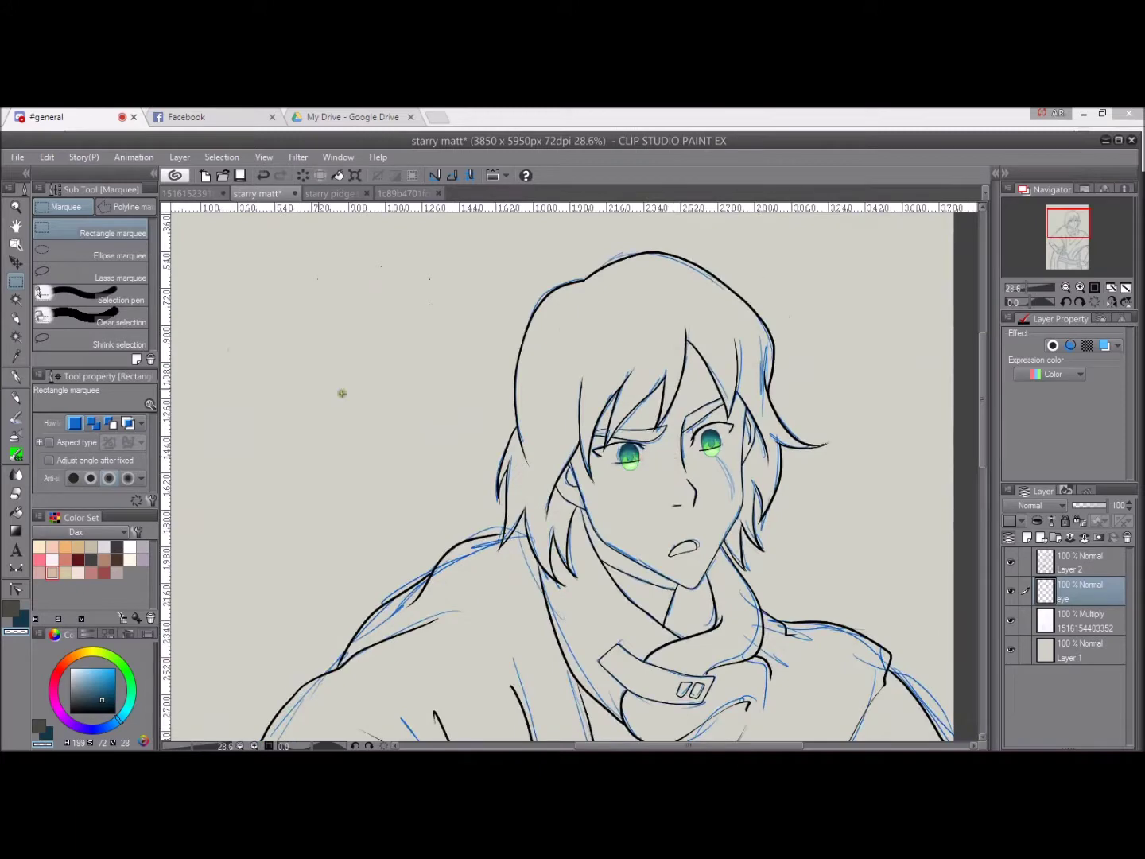
key("m")
scroll(637, 442, "up", 5)
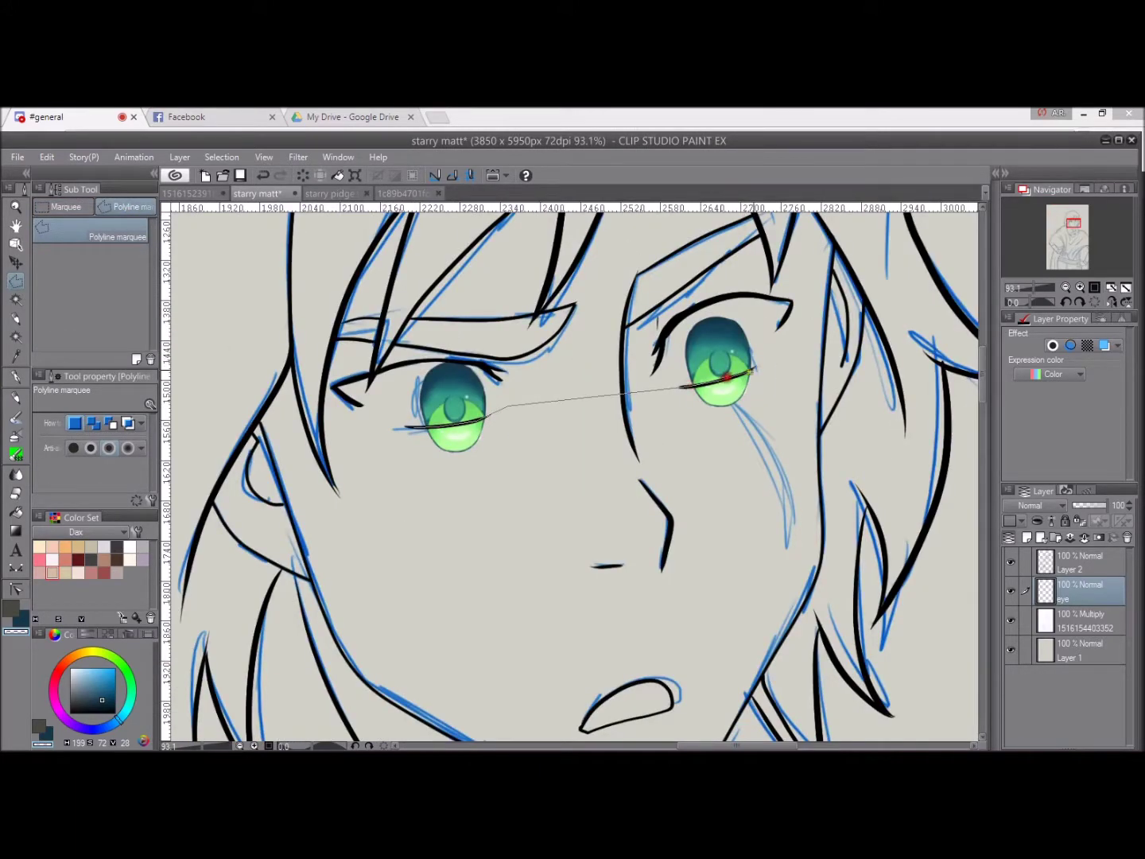
double_click(412, 489)
scroll(624, 433, "down", 4)
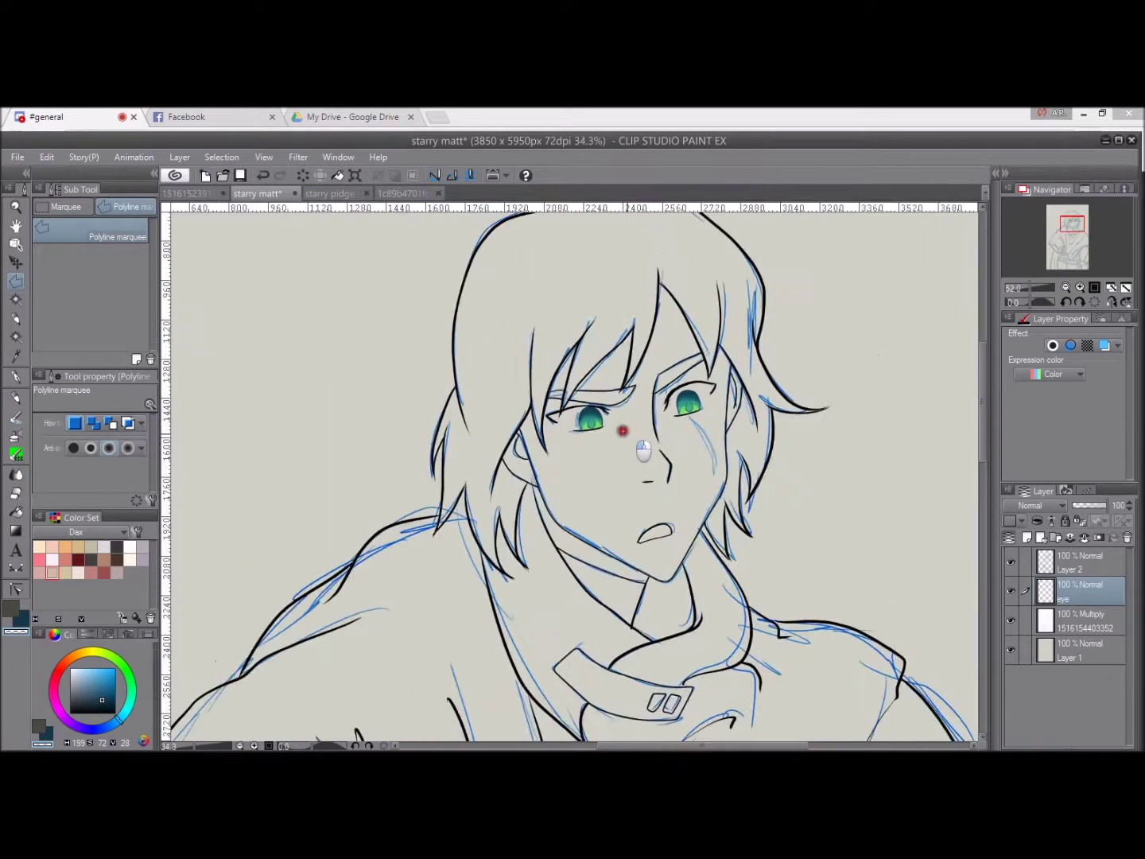
Handwrite a note about the saved eye base beside the head, and delete it with a polyline selection.
left_click(16, 377)
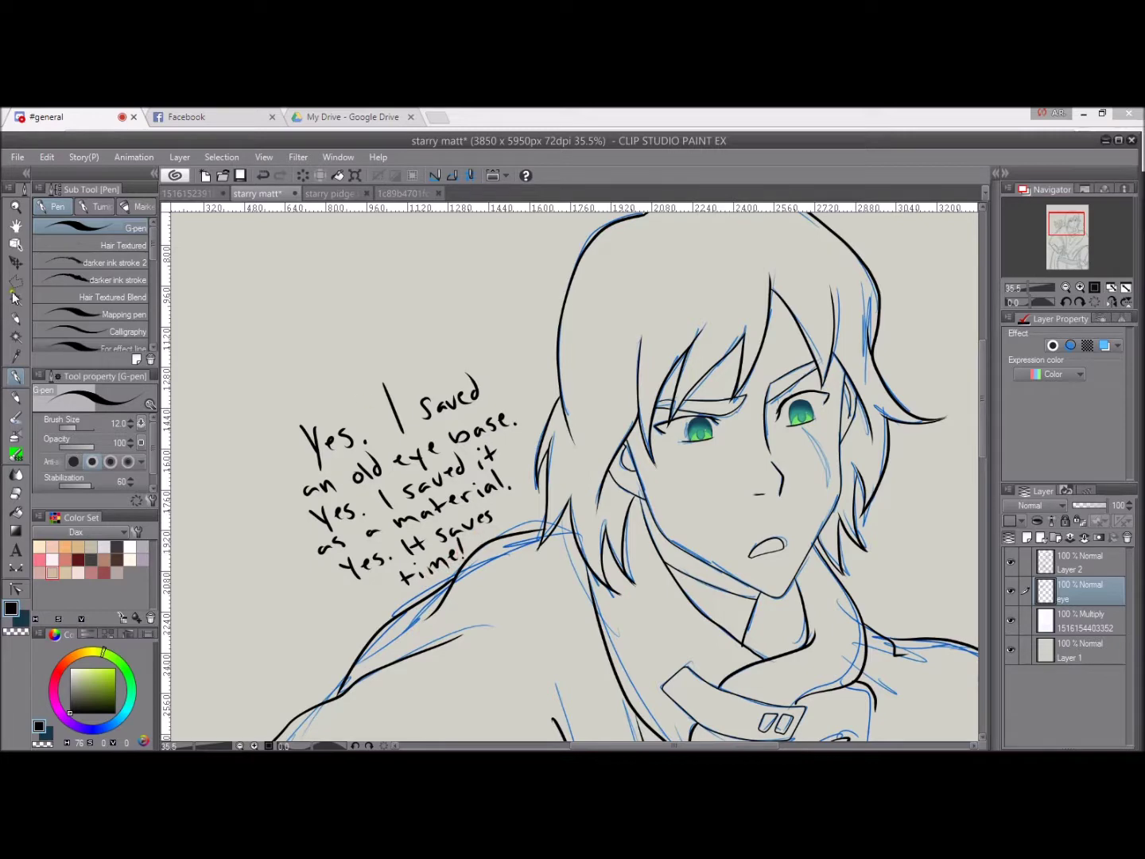
key("m")
left_click(486, 596)
left_click(525, 374)
left_click(379, 319)
left_click(270, 421)
left_click(485, 596)
key("Delete")
key("ctrl+d")
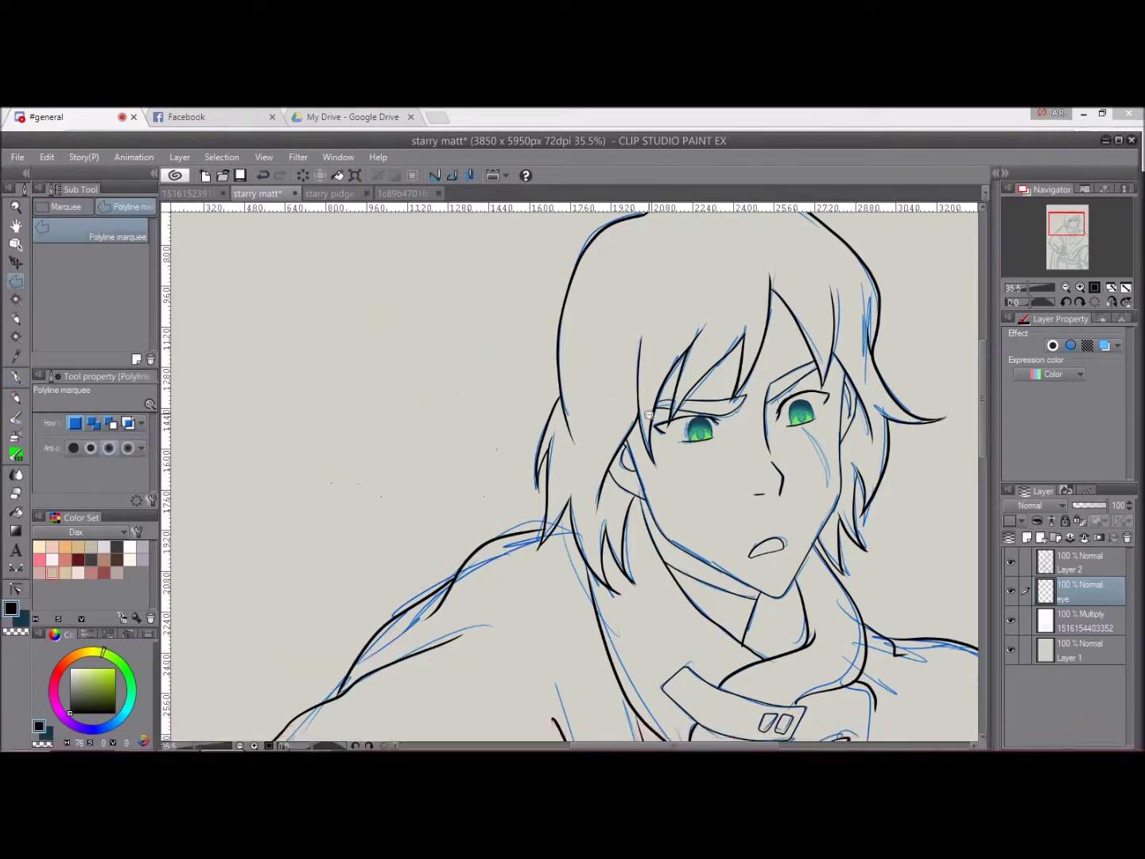
Sample a brown from the character's hair in the reference image and return to the starry matt drawing.
scroll(617, 400, "down", 2)
left_click(404, 193)
key("p")
scroll(647, 380, "up", 4)
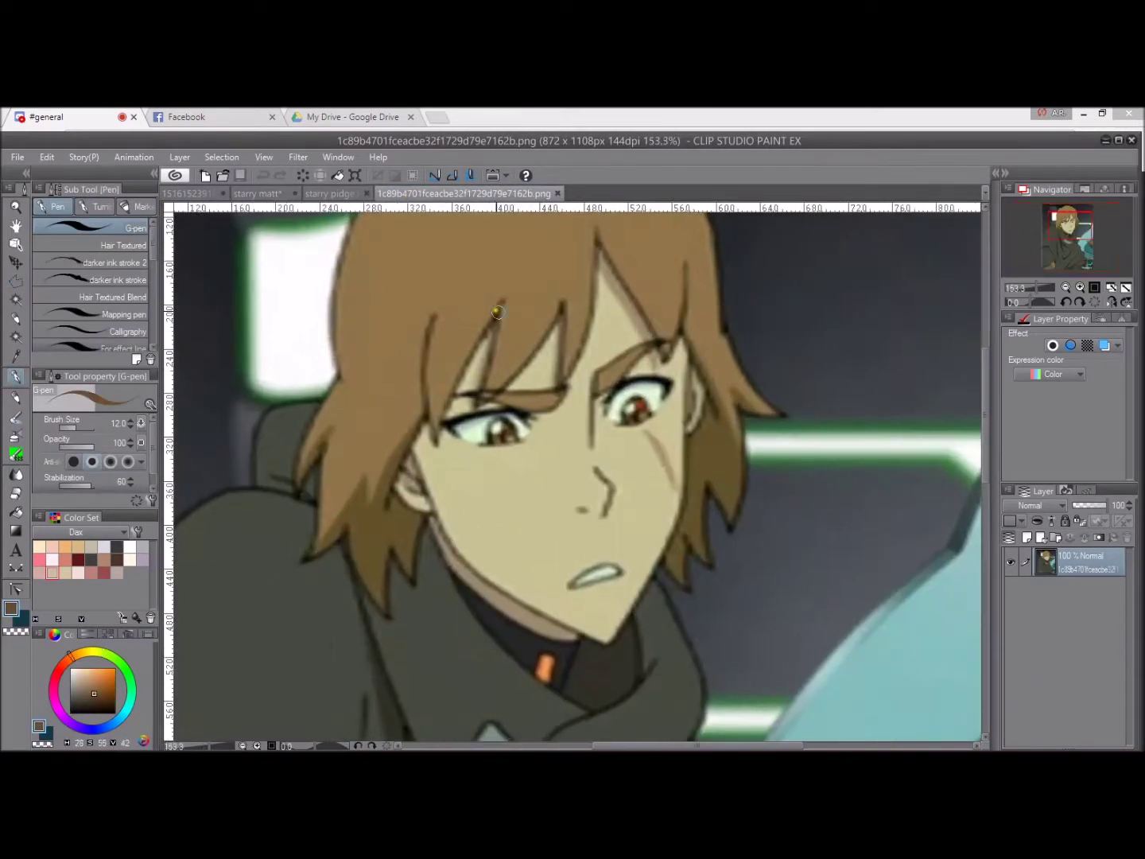
left_click(259, 193)
Add a new layer clipped to the eye layer, fill it with the sampled brown and set its blending mode to Hue.
key("g")
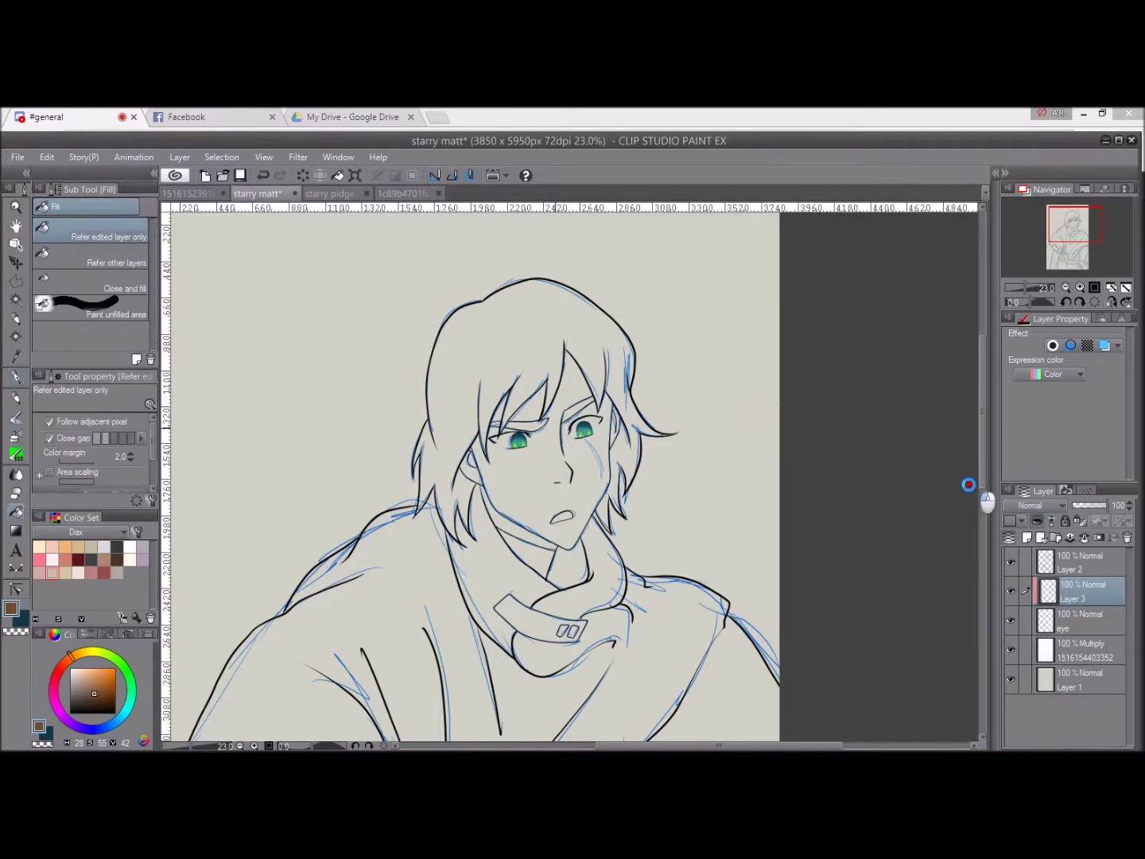
left_click(1031, 505)
left_click(1029, 475)
Apply a tonal correction to the eye layer, and duplicate the brown layer as a Color layer at 59% opacity.
left_click(1082, 620)
left_click(46, 156)
mouse_move(128, 439)
left_click(342, 482)
left_click_drag(802, 561, 842, 557)
left_click(1045, 440)
key("ctrl+s")
right_click(1136, 597)
left_click(1026, 292)
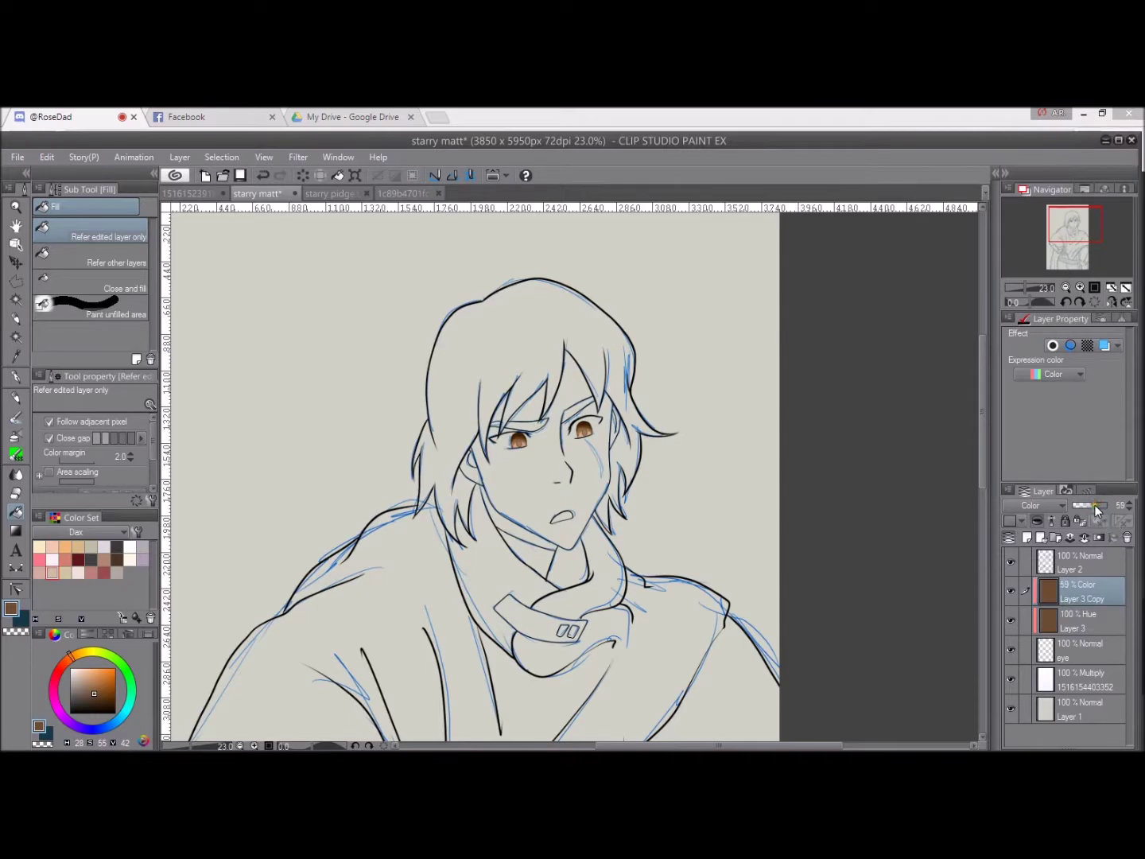
Merge both brown layers with the eye layer, and sample a brown from the character's iris.
right_click(1011, 598)
left_click(971, 510)
scroll(740, 434, "down", 2)
left_click_drag(749, 448, 626, 416)
scroll(626, 415, "up", 4)
left_click(524, 440, "alt")
scroll(524, 440, "down", 5)
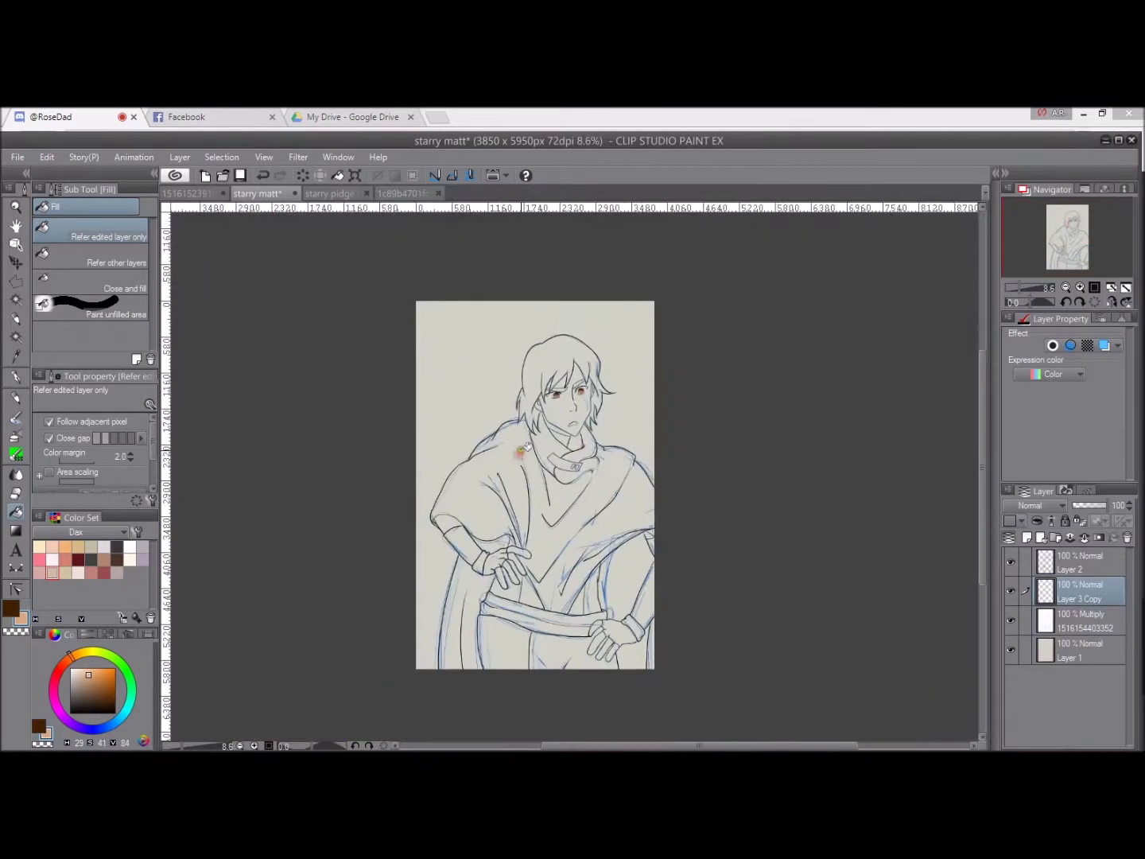
Select the empty background around the character with Auto select, referring to the line-art layer.
left_click(17, 334)
left_click(636, 407)
left_click(649, 418)
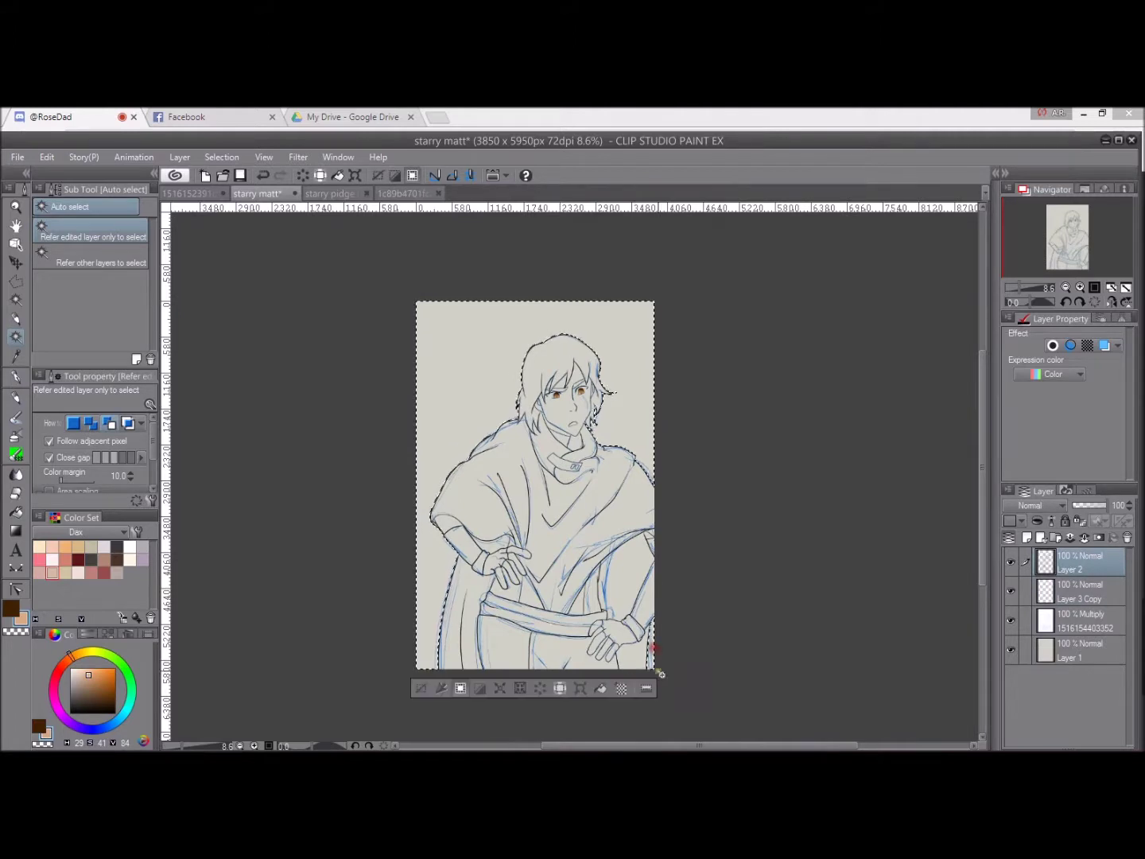
Invert the selection and fill the character on a new layer below the eyes with a vertical light-to-dark brown gradient.
left_click(1090, 592)
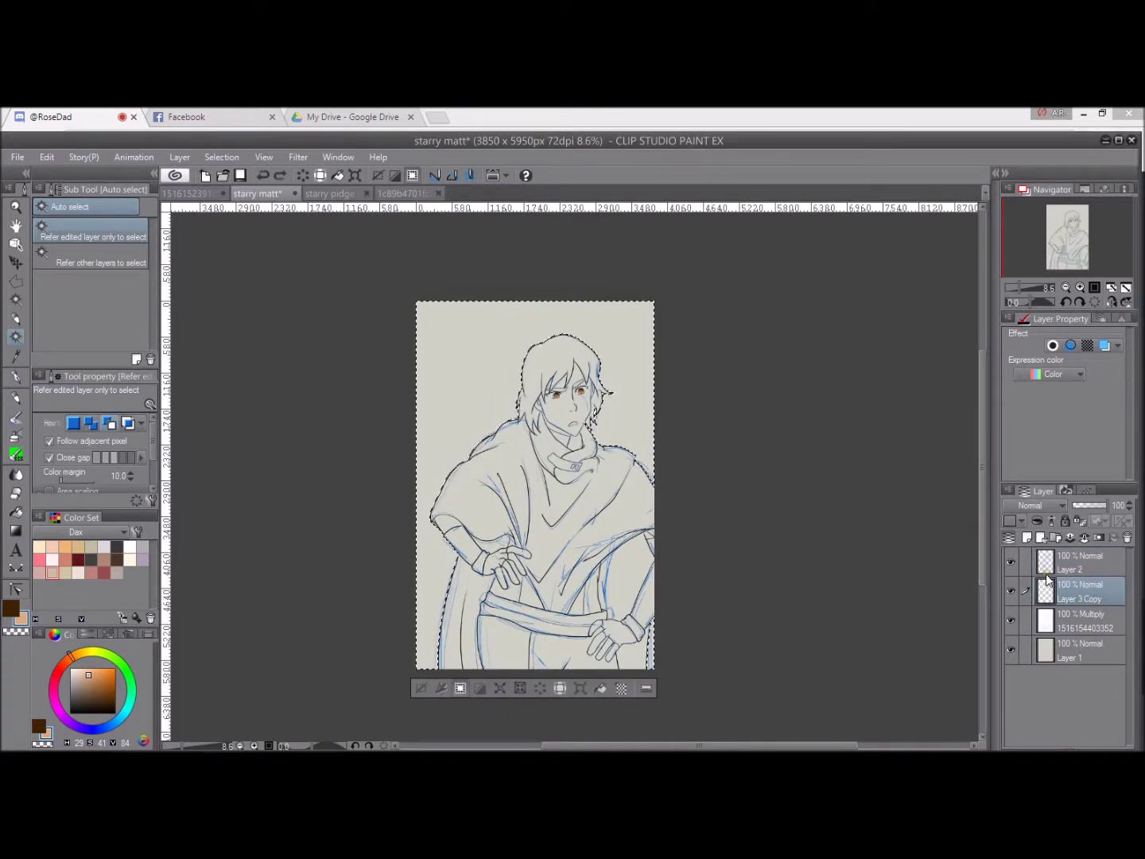
key("ctrl+shift+n")
key("g")
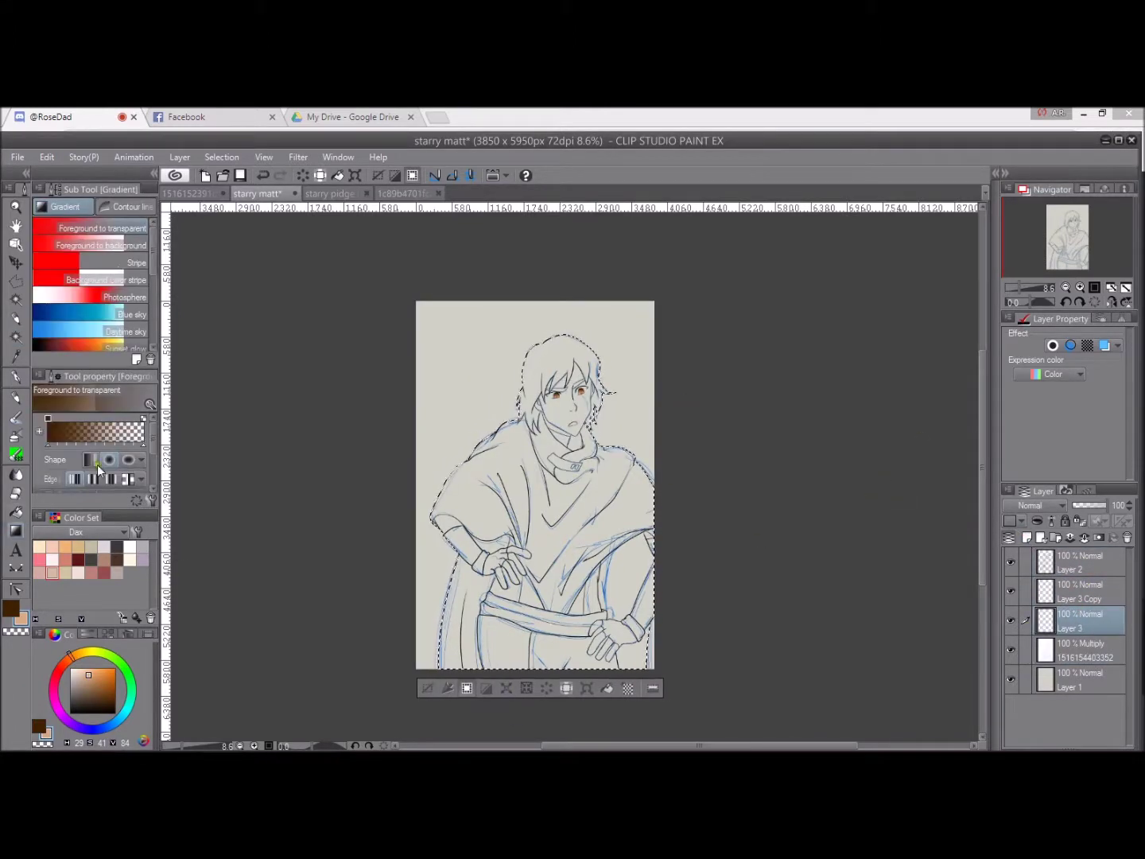
left_click_drag(563, 319, 563, 729)
key("ctrl+d")
Try to turn the gradient fill green with hue 51 and reduced saturation and brightness.
scroll(643, 477, "up", 2)
key("ctrl+u")
left_click_drag(867, 427, 904, 429)
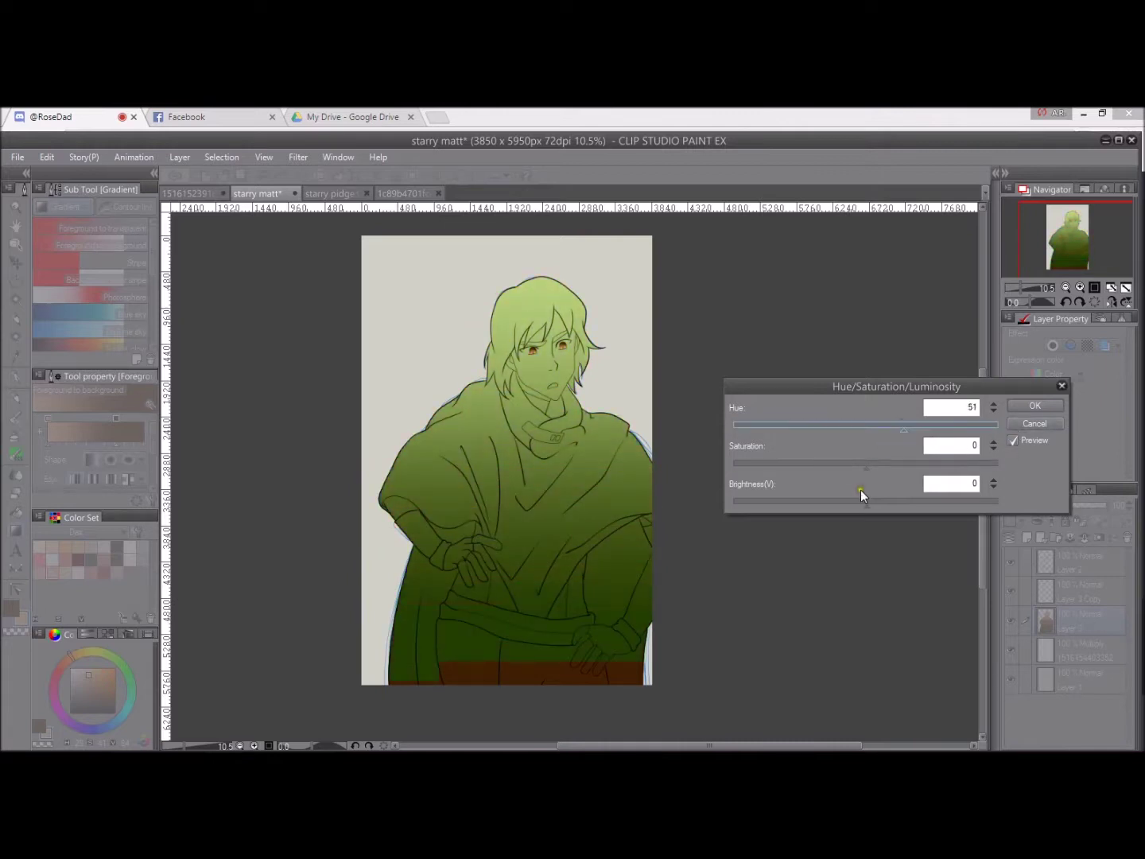
left_click(852, 463)
left_click(841, 500)
key("Return")
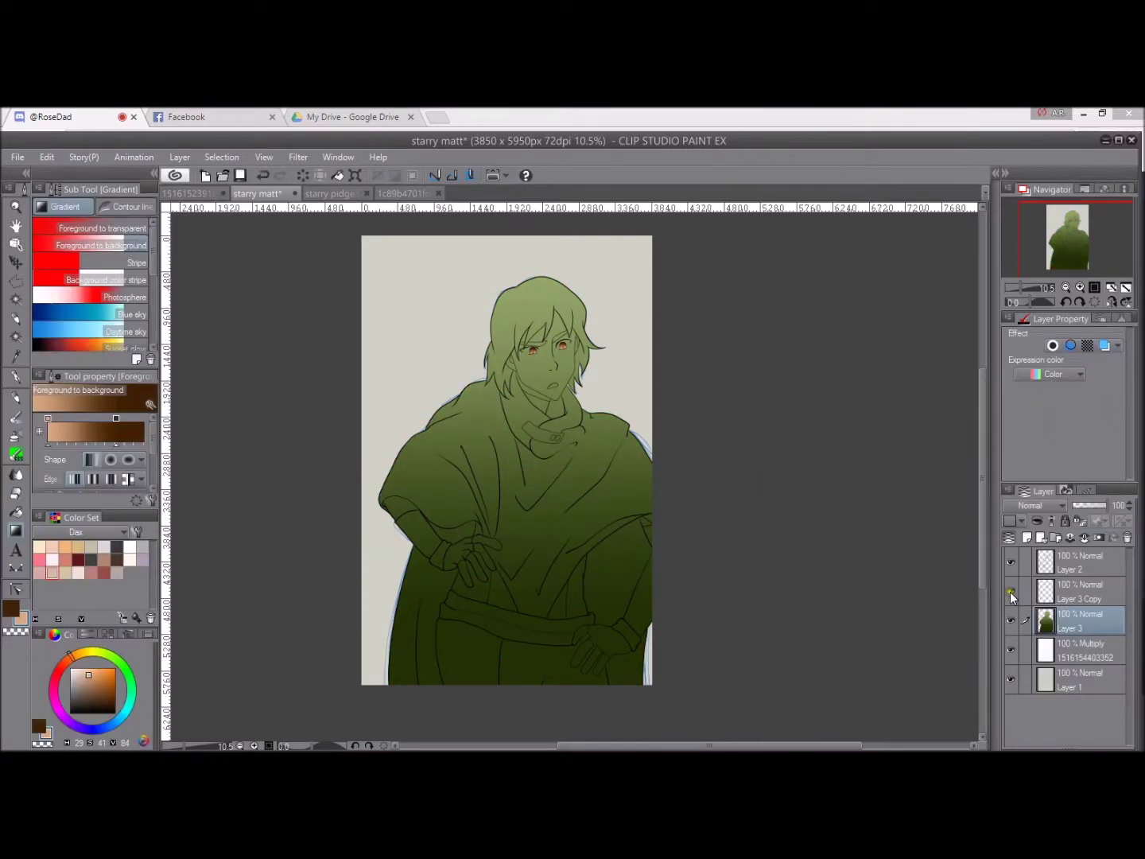
Try moving the green gradient layer to the top of the stack with another blending mode.
left_click_drag(1082, 620, 1046, 548)
left_click(1032, 504)
left_click(1034, 468)
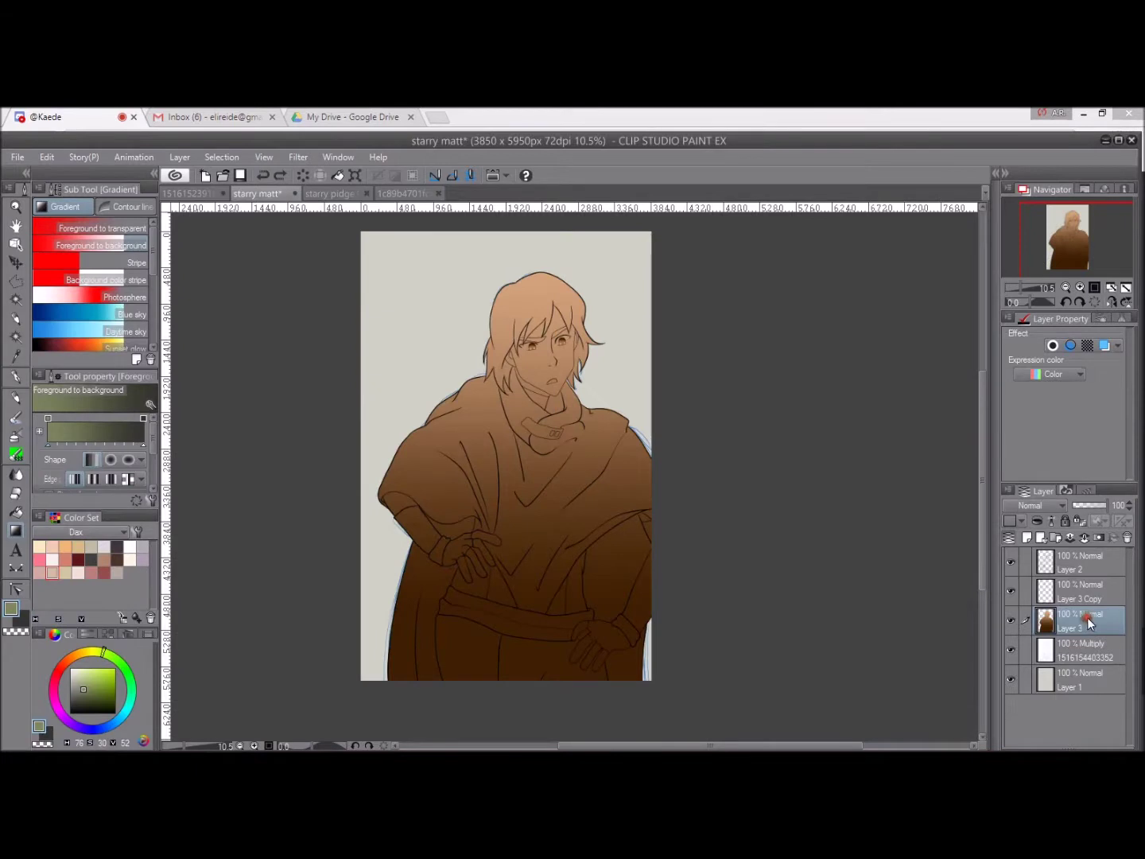
Try placing a duplicate of the brown gradient layer directly beneath the line-art layer.
right_click(1089, 623)
left_click(1010, 316)
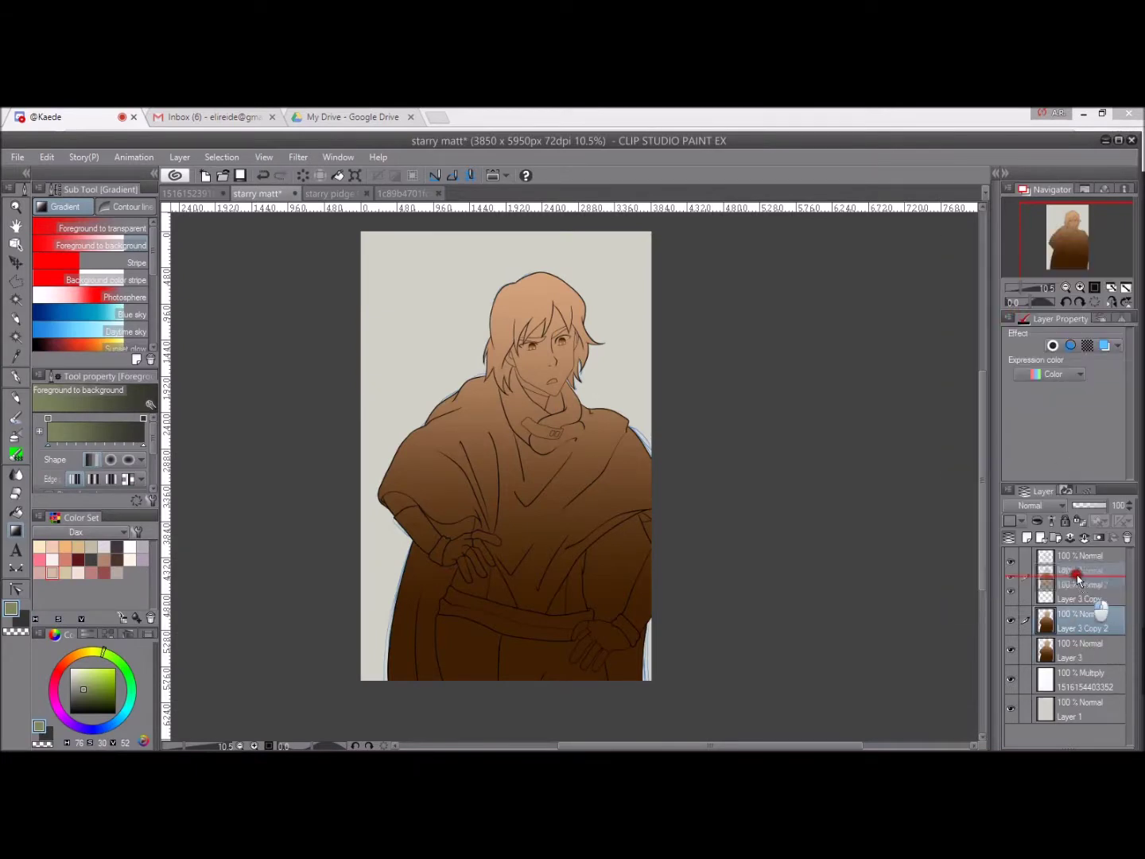
left_click_drag(1083, 620, 1062, 580)
right_click(1071, 590)
left_click(1070, 568)
Add a new layer clipped to the gradient fill and scatter white stars over the character with the Starry sky brush.
key("ctrl+shift+n")
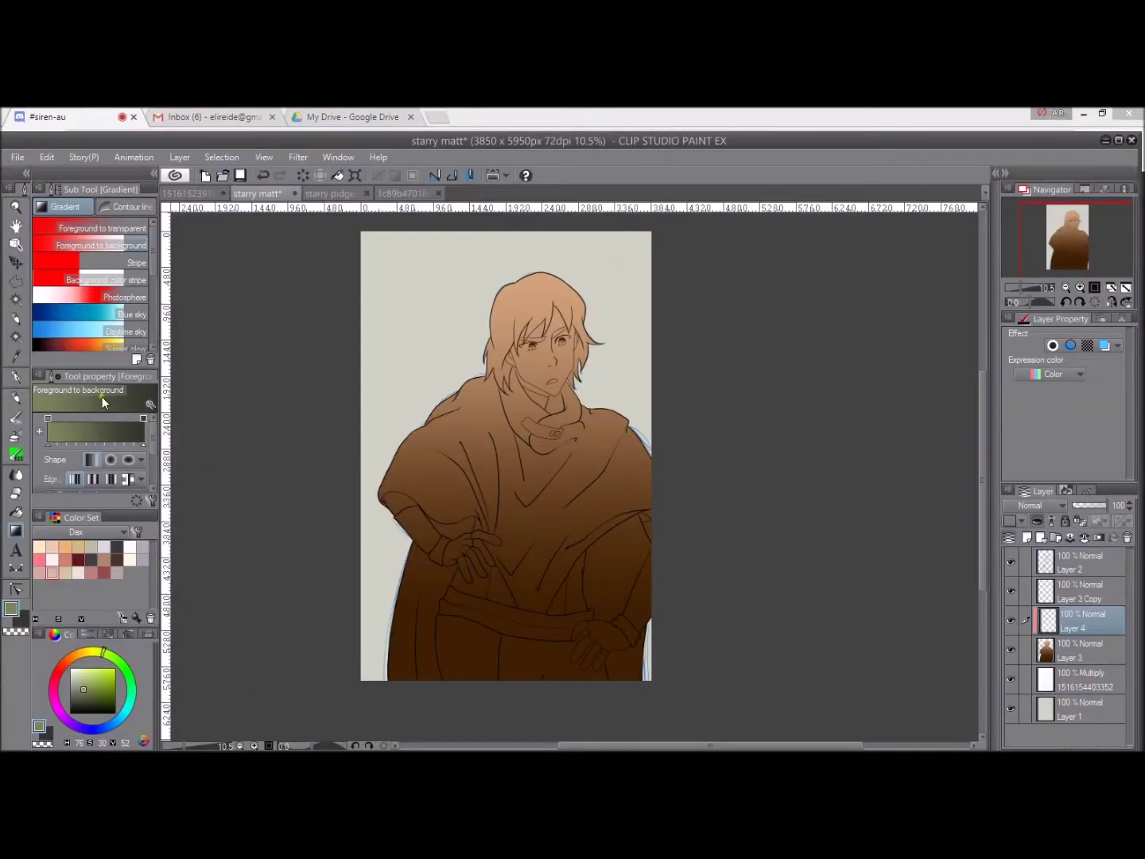
key("b")
scroll(160, 312, "up", 3)
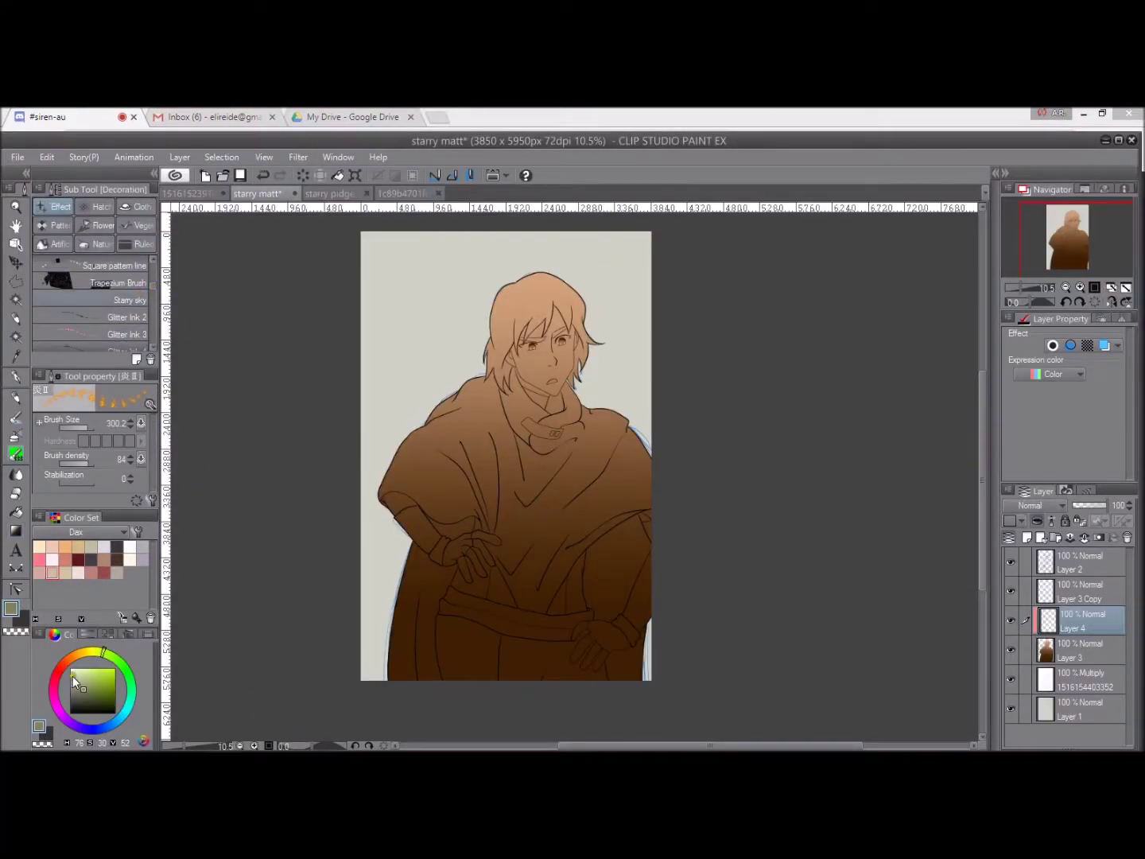
left_click(127, 299)
left_click(70, 669)
mouse_move(524, 358)
left_mouse_down()
mouse_move(414, 510)
mouse_move(554, 577)
left_mouse_up()
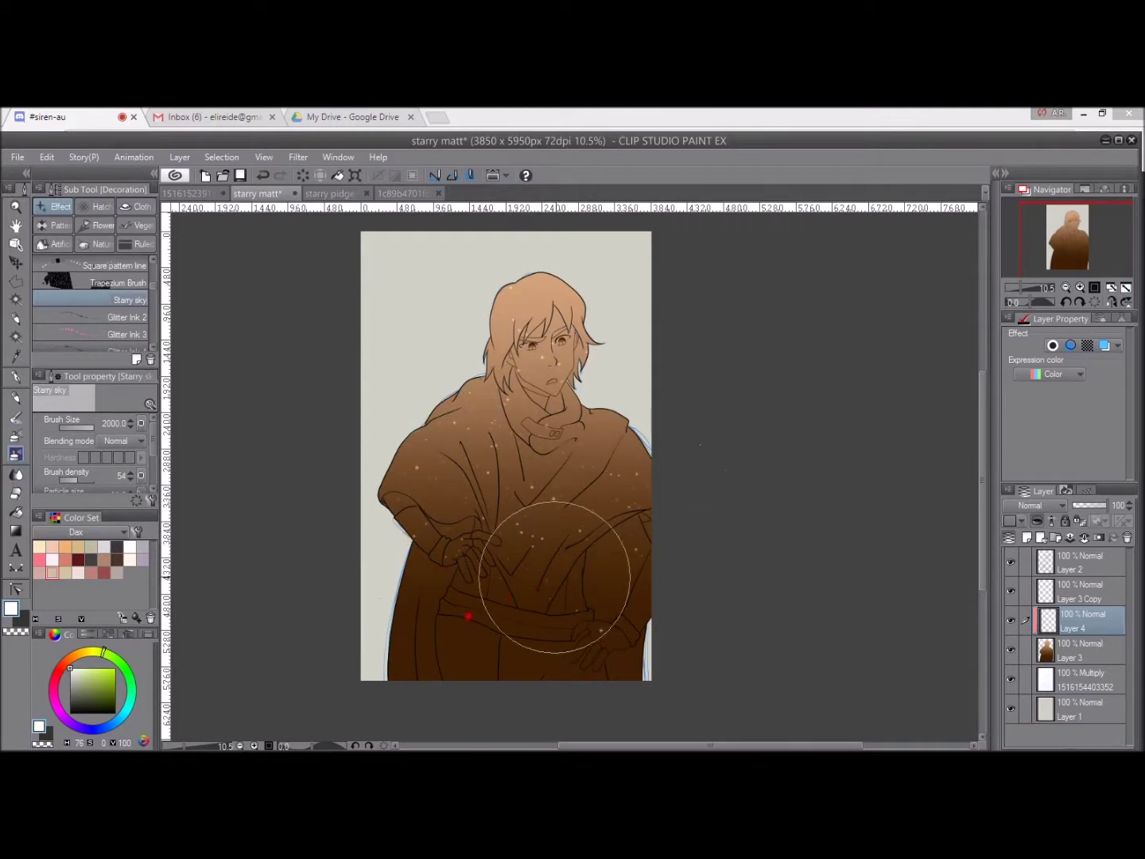
Set the Starry sky brush's particle size to 28.7 and paint more small stars across the cloak.
scroll(606, 453, "up", 1)
scroll(120, 461, "down", 2)
left_click(80, 471)
left_click_drag(80, 470, 83, 470)
mouse_move(442, 426)
left_mouse_down()
mouse_move(439, 489)
mouse_move(633, 546)
mouse_move(556, 634)
left_mouse_up()
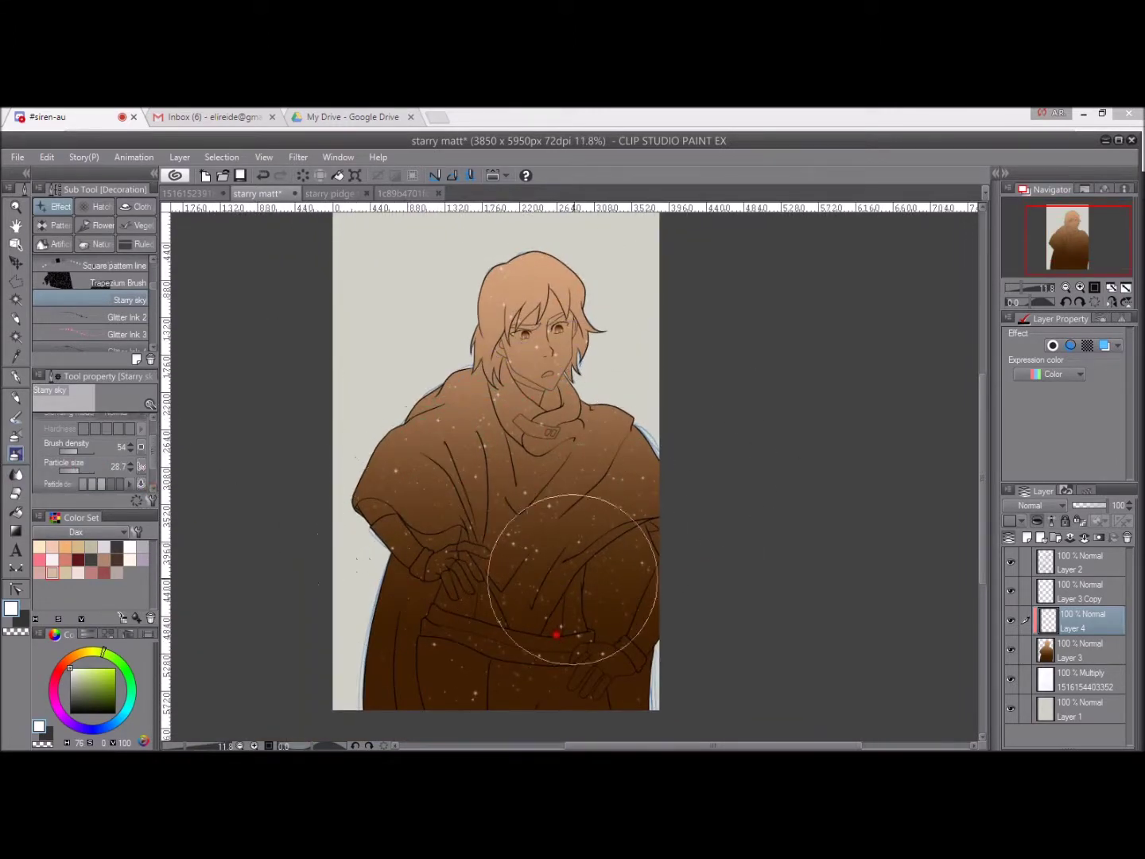
Duplicate the brown gradient layer and place the copy above the line art, clipped to it.
right_click(1083, 648)
left_click(1088, 634)
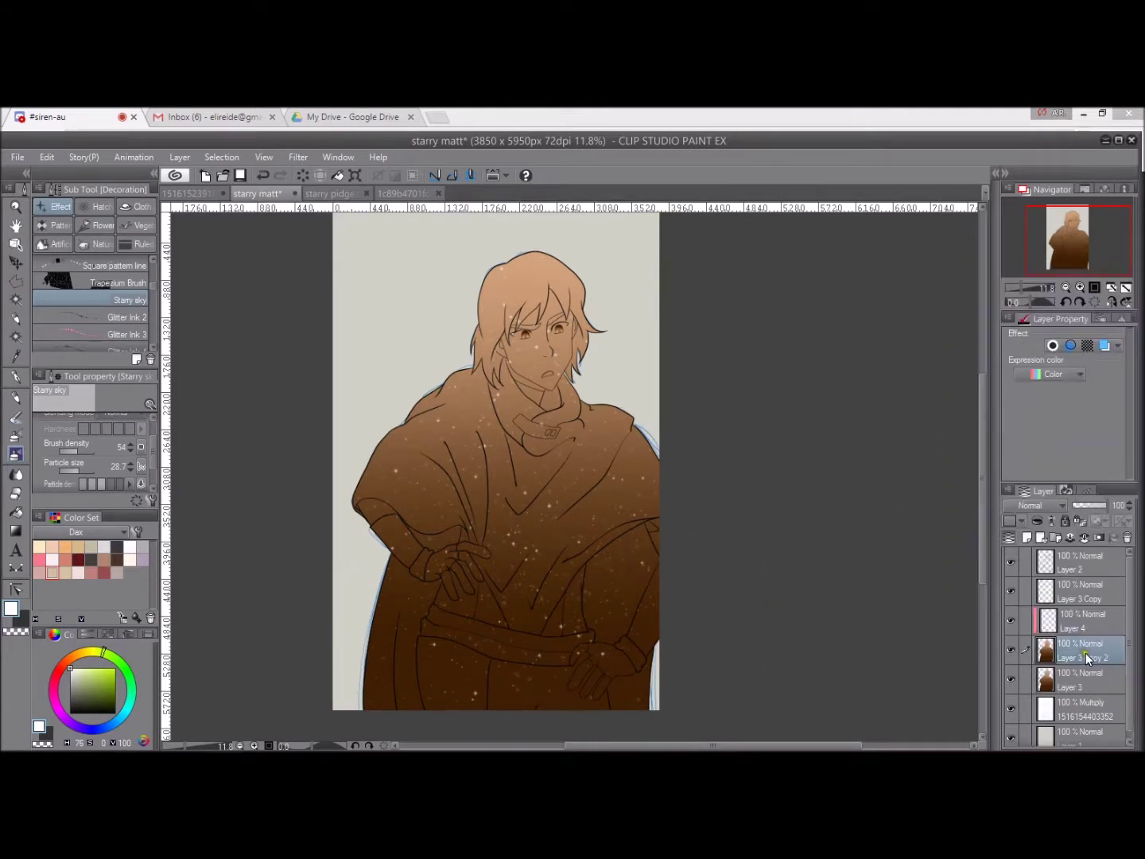
left_click_drag(1078, 652, 1079, 558)
Try several blending modes for the clipped gradient copy, and settle on Normal at 30% opacity.
left_click(1088, 504)
left_click(1033, 505)
left_click(1020, 151)
left_click(1033, 505)
left_click(1017, 123)
left_click_drag(1085, 511, 1082, 513)
left_click(1032, 504)
left_click(1035, 153)
left_click(1033, 505)
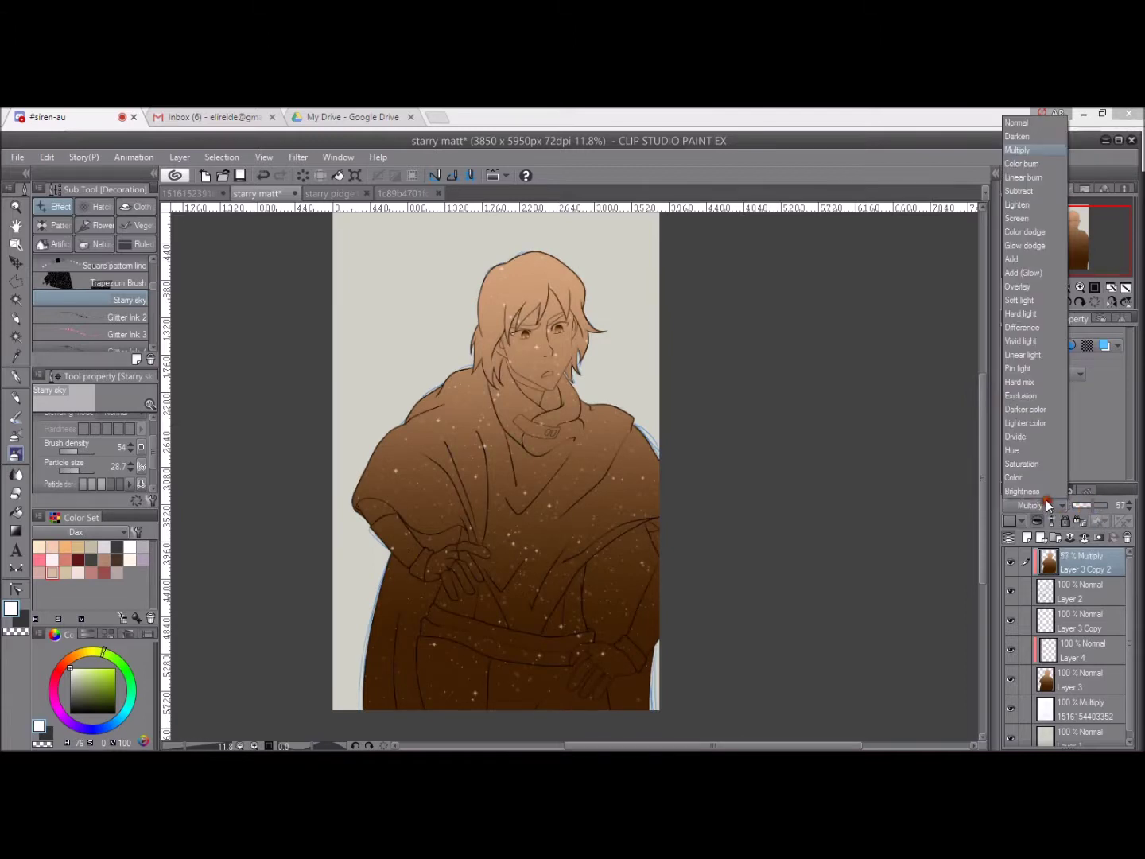
left_click(1026, 121)
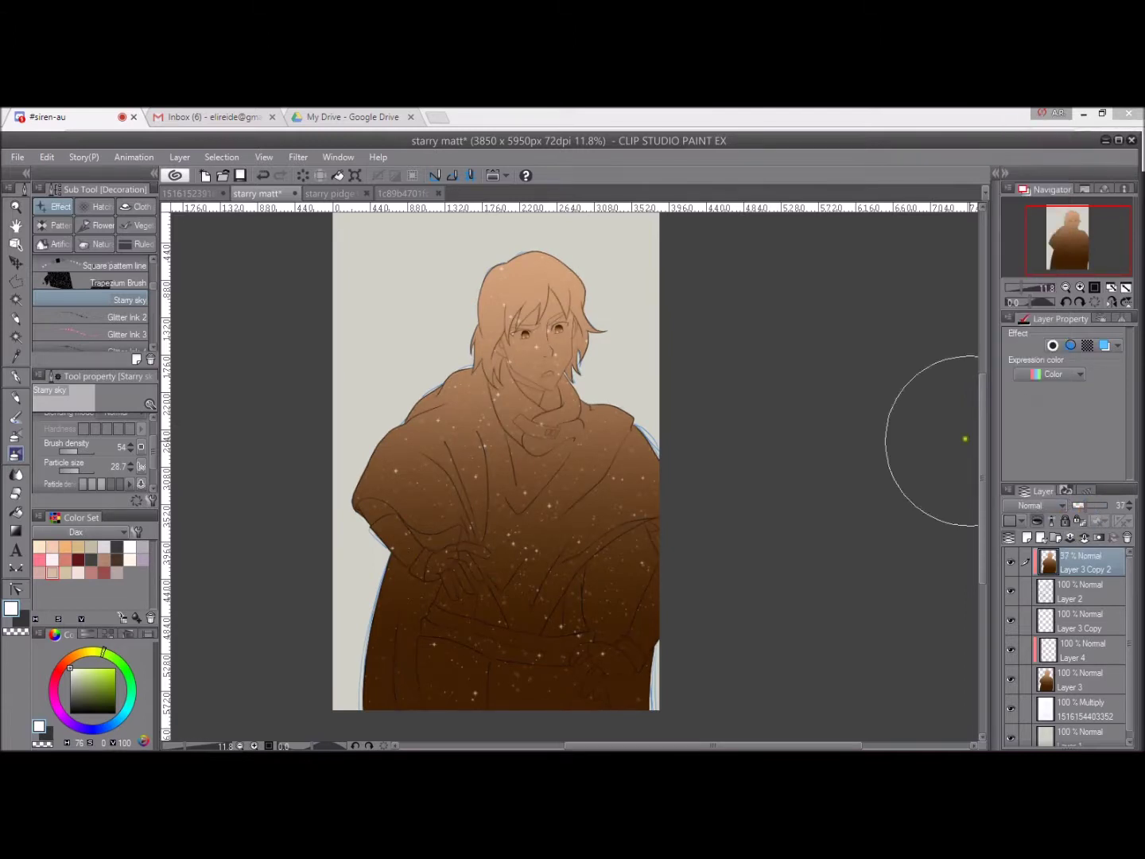
left_click(1130, 509)
Paint larger stars across the cloak on the clipped star layer, using a particle size of 324.4.
key("alt+bracketleft")
key("alt+bracketleft")
key("alt+bracketleft")
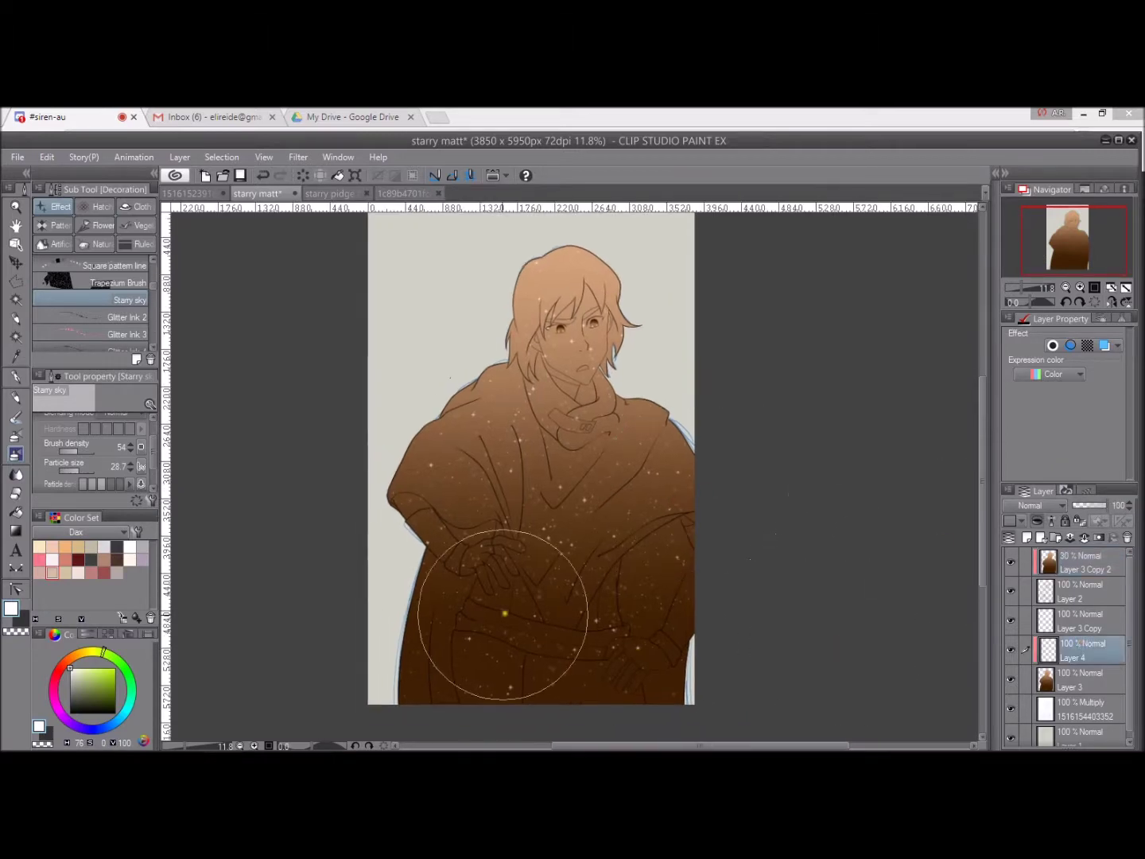
scroll(673, 565, "down", 3)
scroll(673, 565, "up", 3)
mouse_move(429, 383)
left_mouse_down()
mouse_move(473, 409)
mouse_move(557, 430)
left_mouse_up()
mouse_move(628, 437)
left_mouse_down()
mouse_move(575, 563)
mouse_move(466, 566)
left_mouse_up()
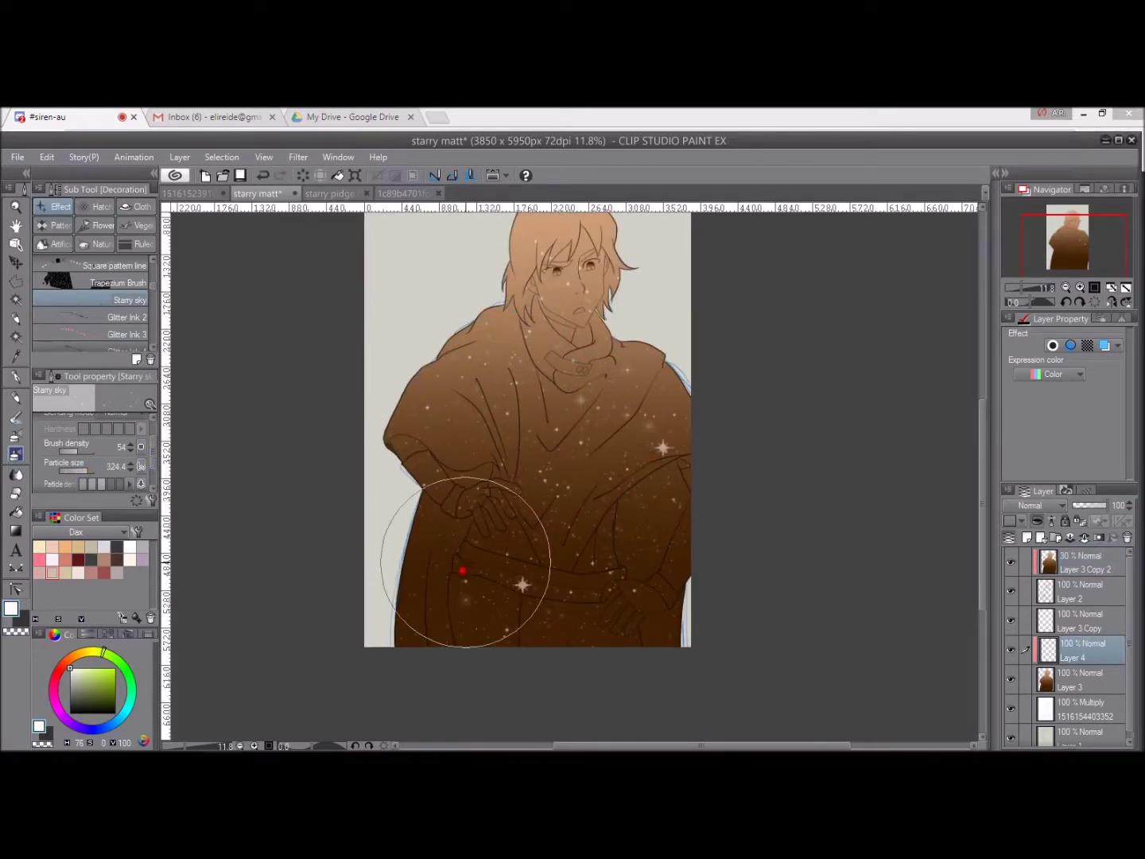
Paste the screenshot of the green character as a new layer and place it beside the character's head.
scroll(430, 354, "up", 2)
key("ctrl+Tab")
scroll(486, 314, "down", 1)
left_click(256, 193)
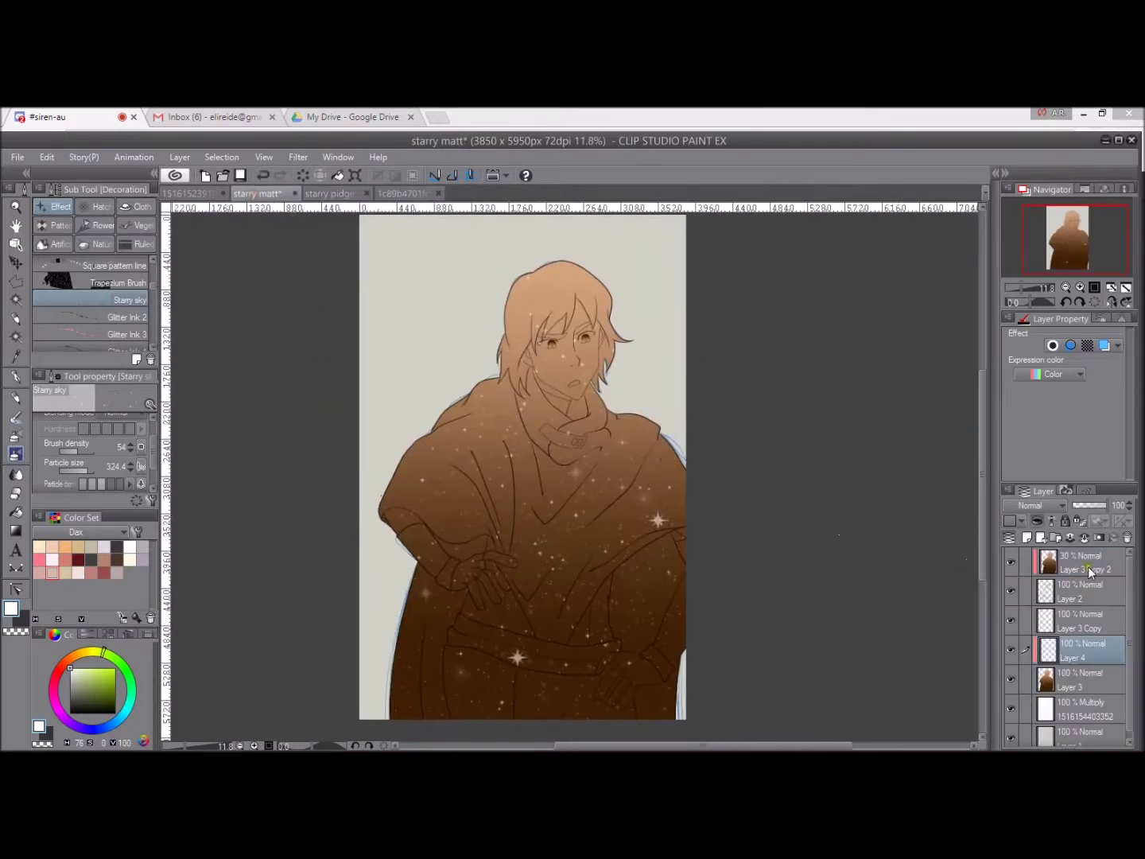
key("ctrl+v")
key("k")
left_click_drag(448, 248, 432, 338)
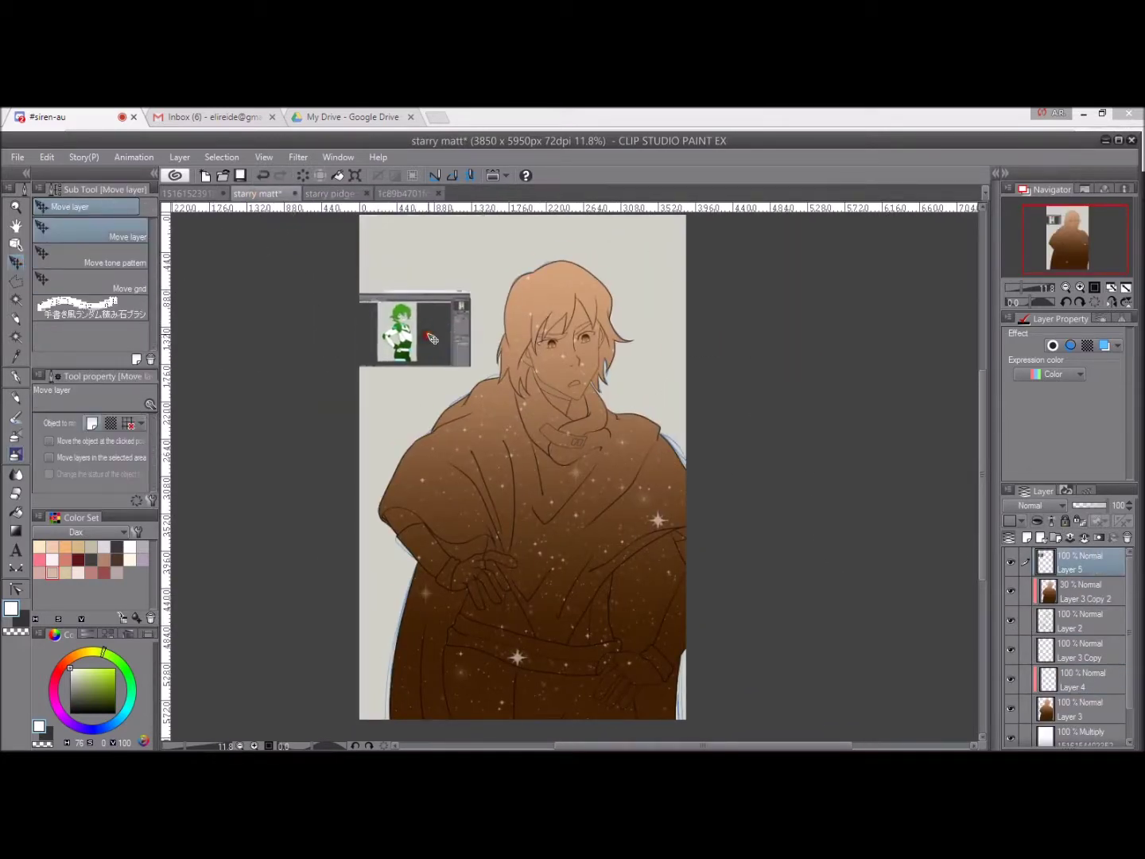
Merge the clipped brown gradient copy into the line-art layer.
left_click(23, 302)
scroll(590, 305, "up", 1)
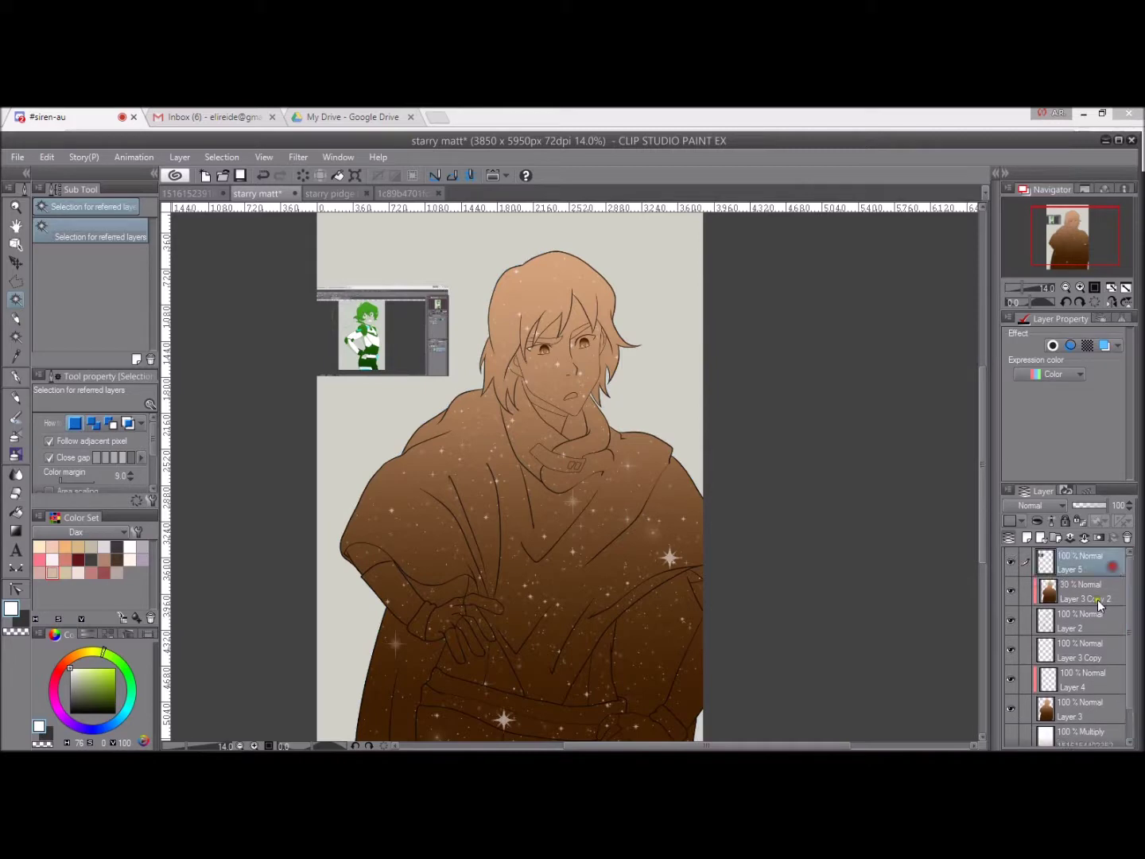
right_click(1099, 606)
left_click(1059, 539)
Select the face, ear, neck and fingers using the line art, and clear those areas from the brown gradient layer.
left_click(576, 380)
scroll(575, 379, "up", 3)
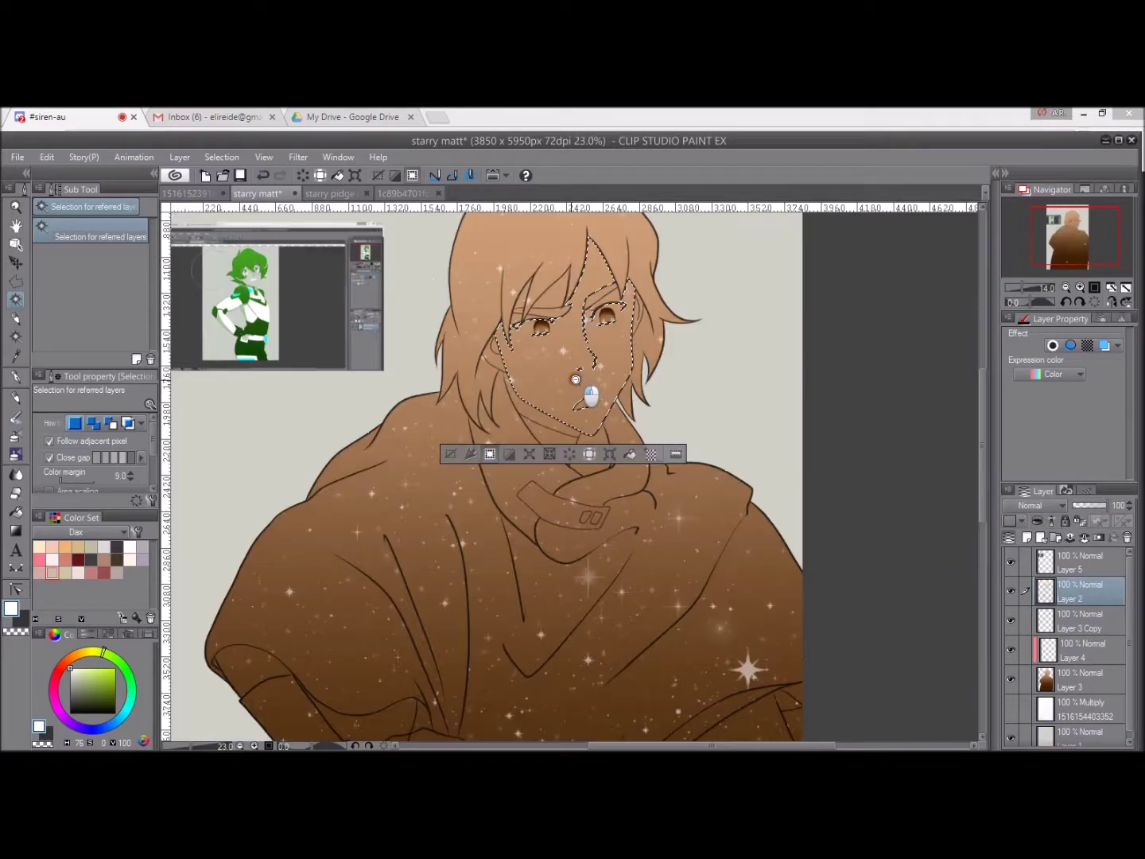
scroll(576, 379, "up", 1)
mouse_move(577, 380)
left_mouse_down()
mouse_move(556, 349)
mouse_move(621, 302)
mouse_move(524, 396)
left_mouse_up()
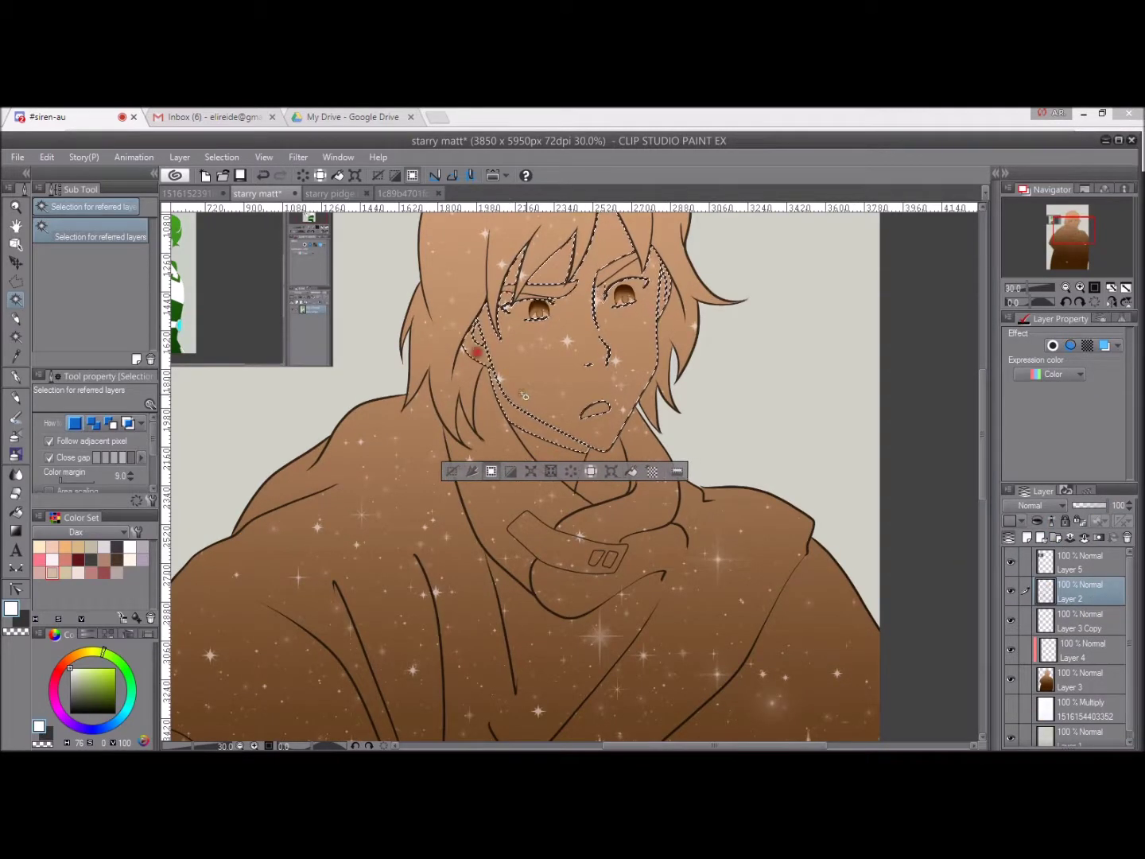
scroll(524, 396, "down", 2)
left_click_drag(560, 493, 560, 397)
left_click(441, 528)
left_click(660, 697)
scroll(661, 598, "down", 2)
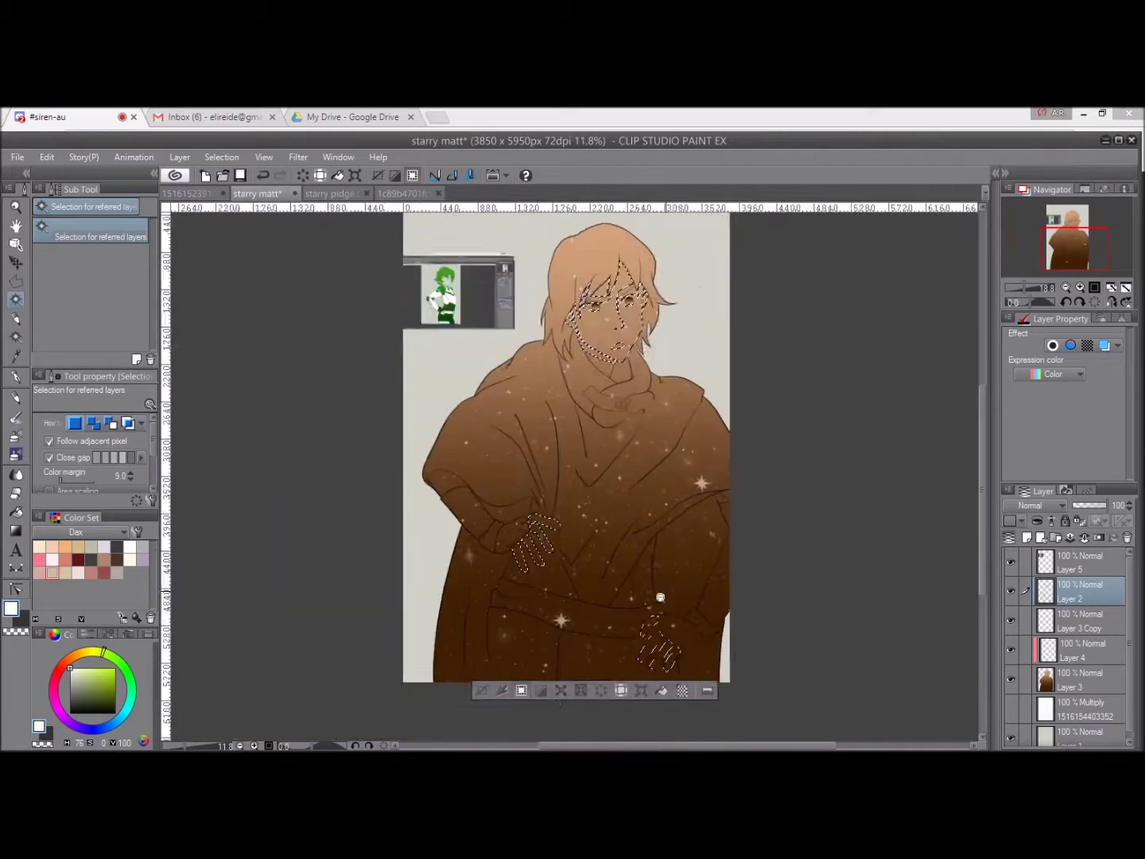
left_click(1066, 678)
key("Delete")
key("ctrl+d")
Clear the leftover brown fill from the mouth and the remaining small areas of the face.
scroll(862, 463, "up", 4)
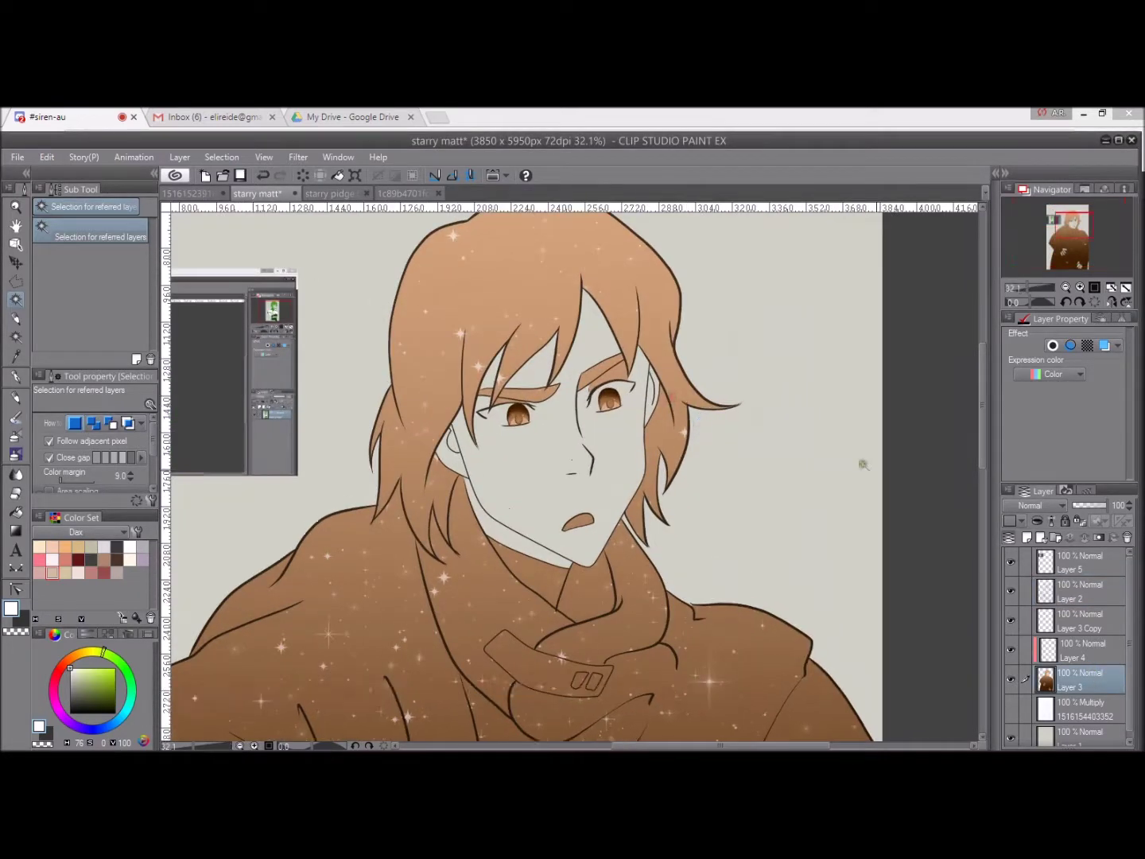
left_click(525, 413)
left_click(572, 550)
left_click(660, 409)
scroll(620, 435, "down", 1)
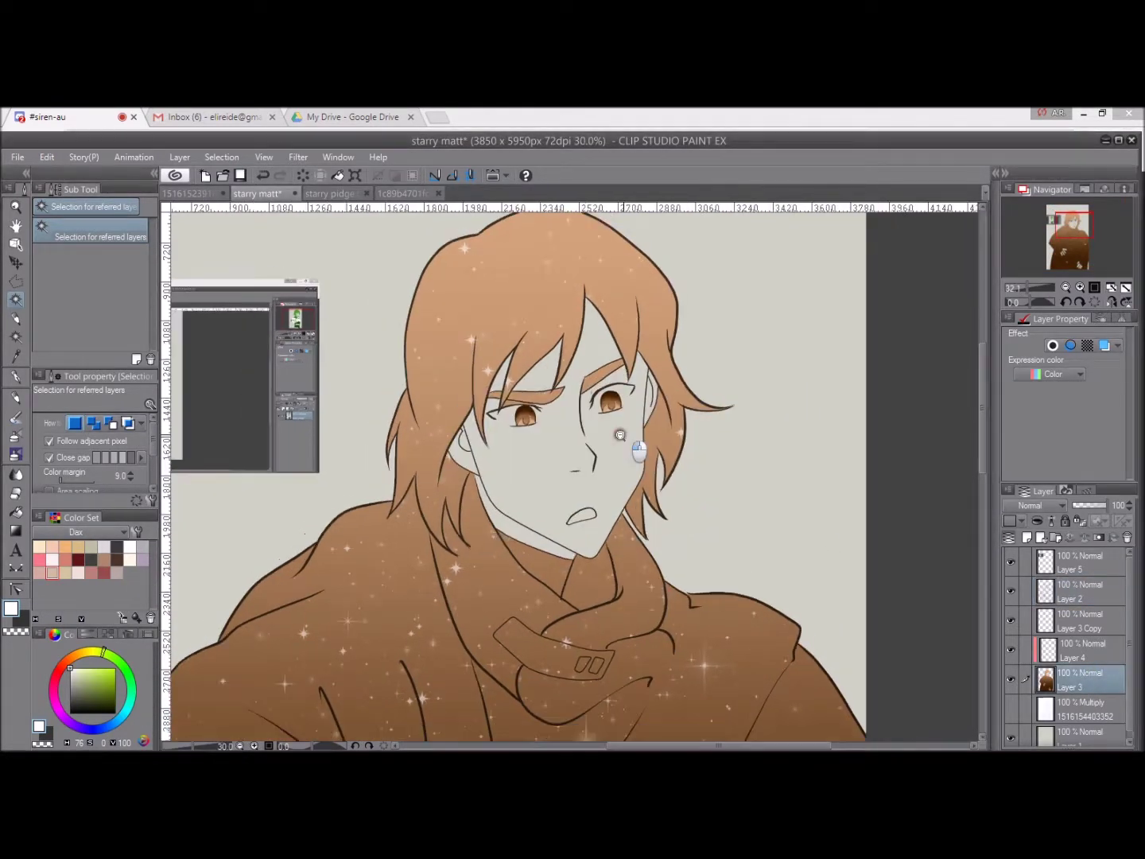
scroll(590, 468, "down", 2)
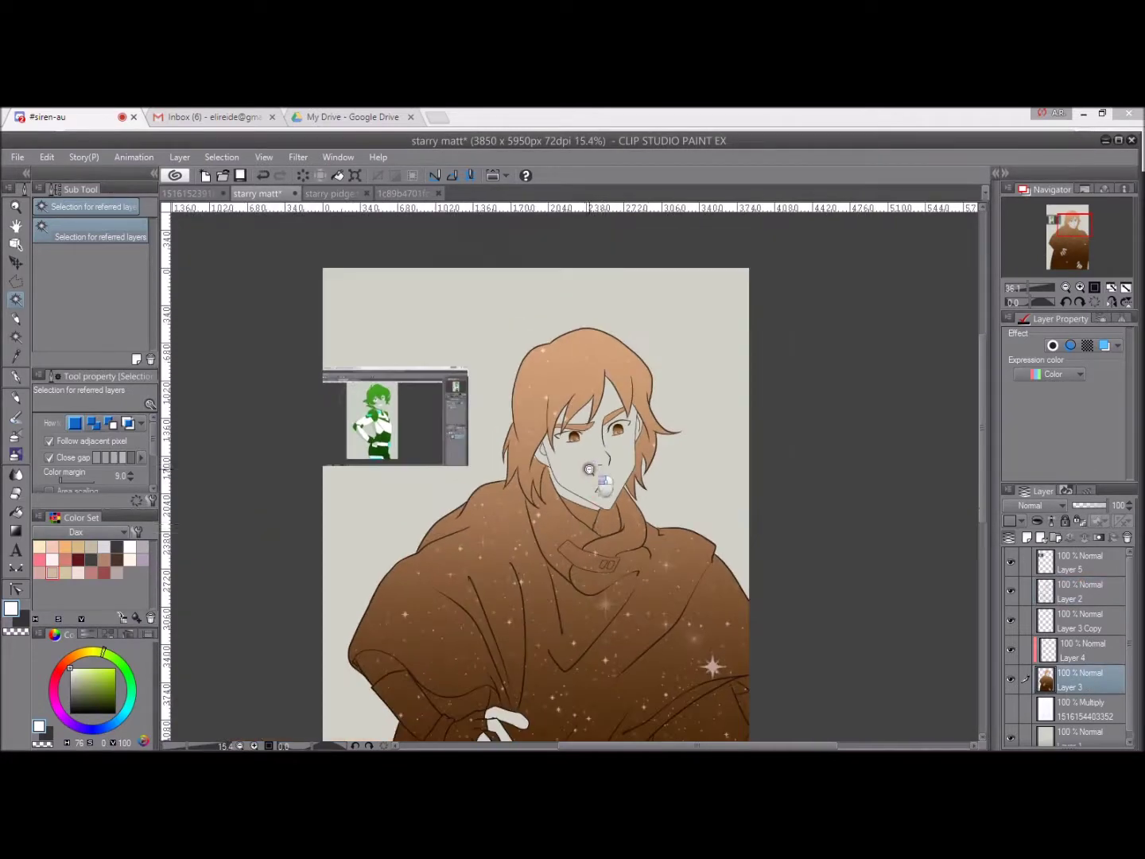
Select the collar tag, forearms and belt using the line art, and clear them from the brown gradient layer.
left_click_drag(589, 469, 608, 388)
scroll(608, 387, "up", 2)
left_click(1094, 597)
mouse_move(614, 716)
left_mouse_down()
mouse_move(592, 636)
mouse_move(590, 518)
left_mouse_up()
left_click(591, 517)
scroll(591, 517, "down", 1)
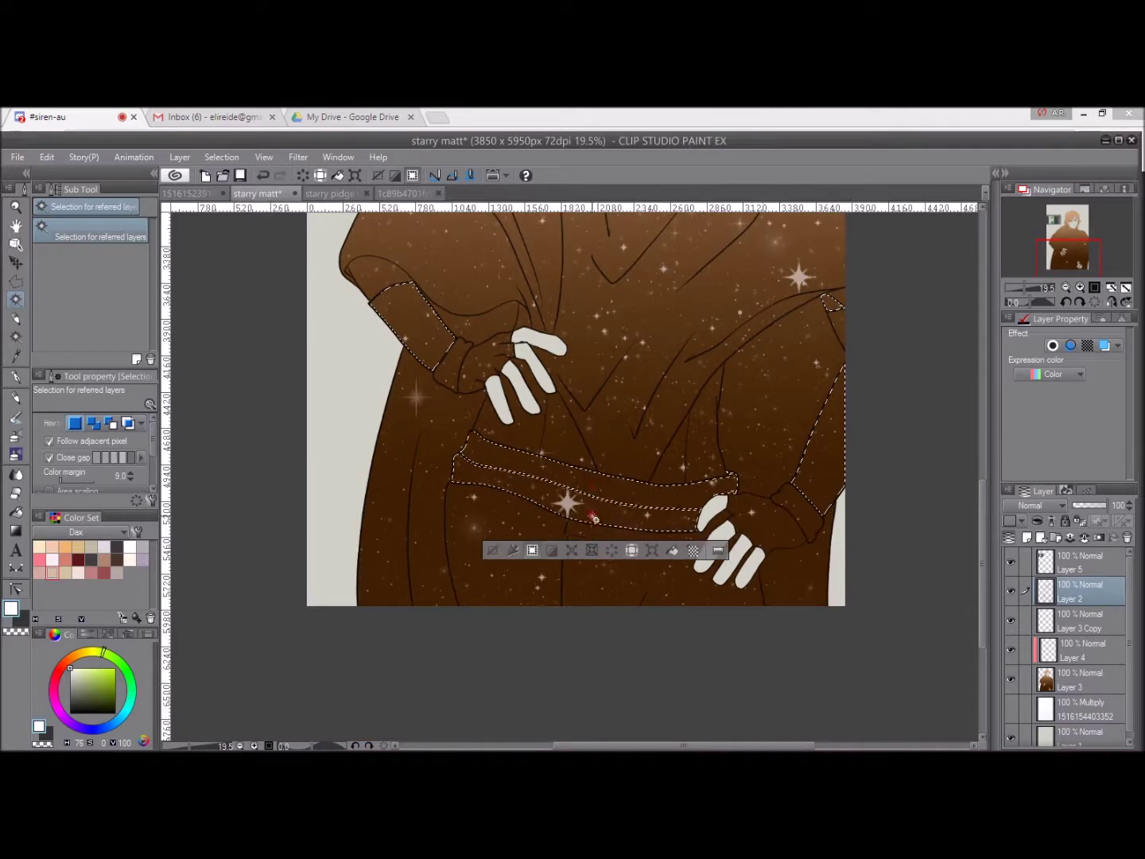
left_click_drag(686, 407, 684, 493)
scroll(685, 493, "down", 2)
left_click(1081, 676)
key("Delete")
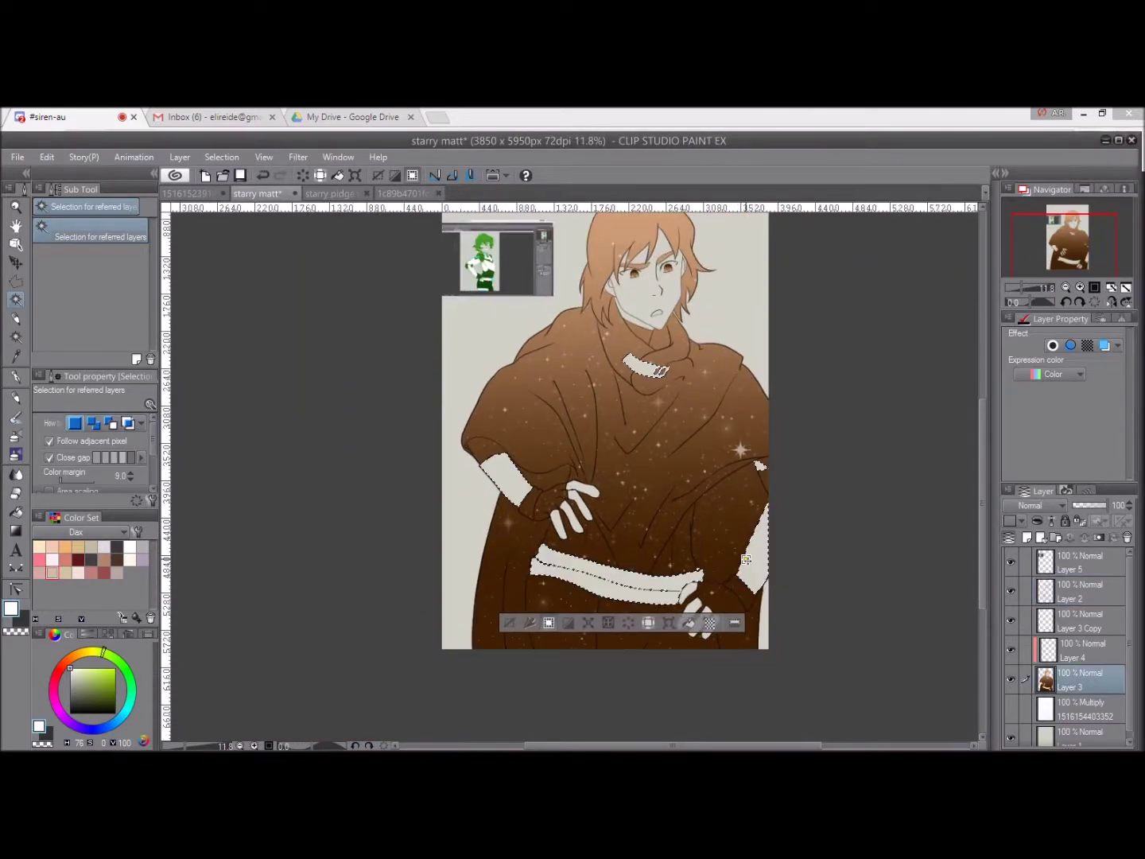
key("ctrl+d")
Select the gloves on both hands and the tunic areas above the belt using the line-art layer.
scroll(585, 375, "up", 2)
left_click_drag(584, 376, 440, 139)
left_click(1082, 591)
left_click(556, 547)
left_click(477, 504, "shift")
scroll(716, 574, "down", 1)
left_click(646, 547, "shift")
left_click(699, 625, "shift")
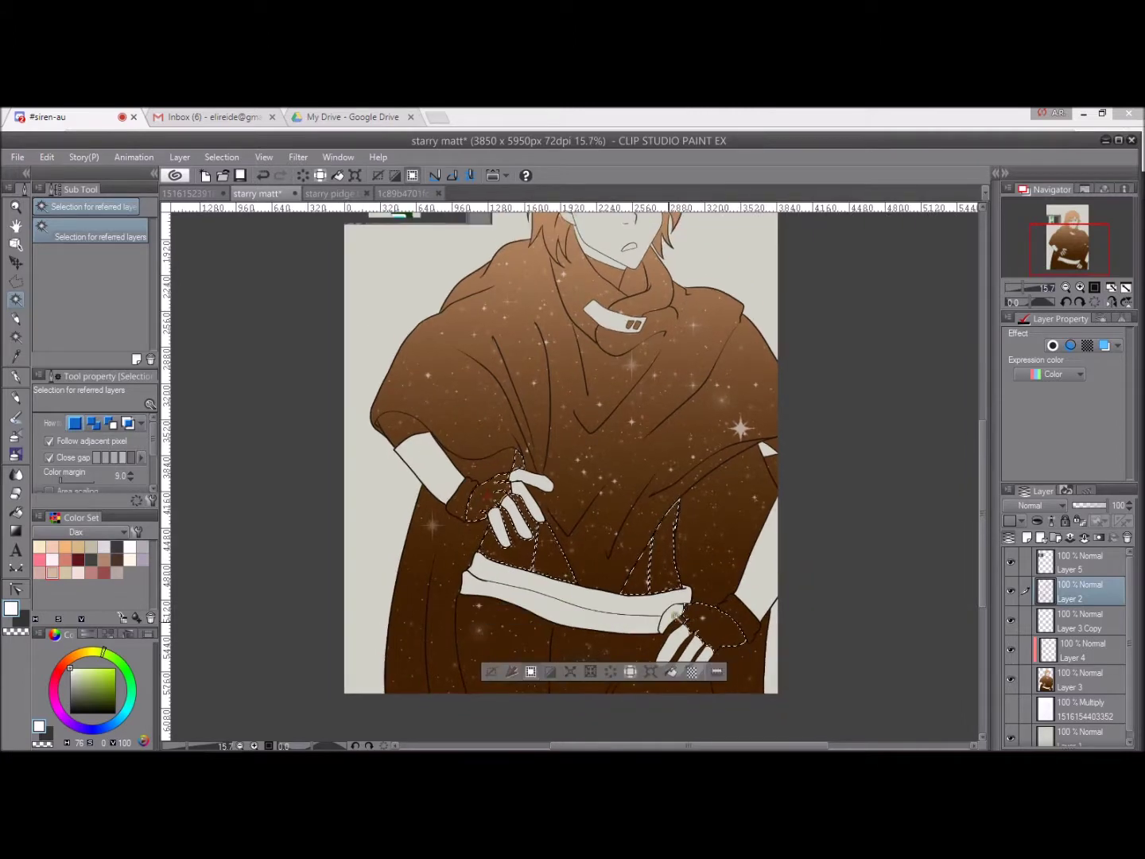
Fill the selected gloves and tunic areas on a new layer with dark grey sampled from the reference picture.
left_click(411, 194)
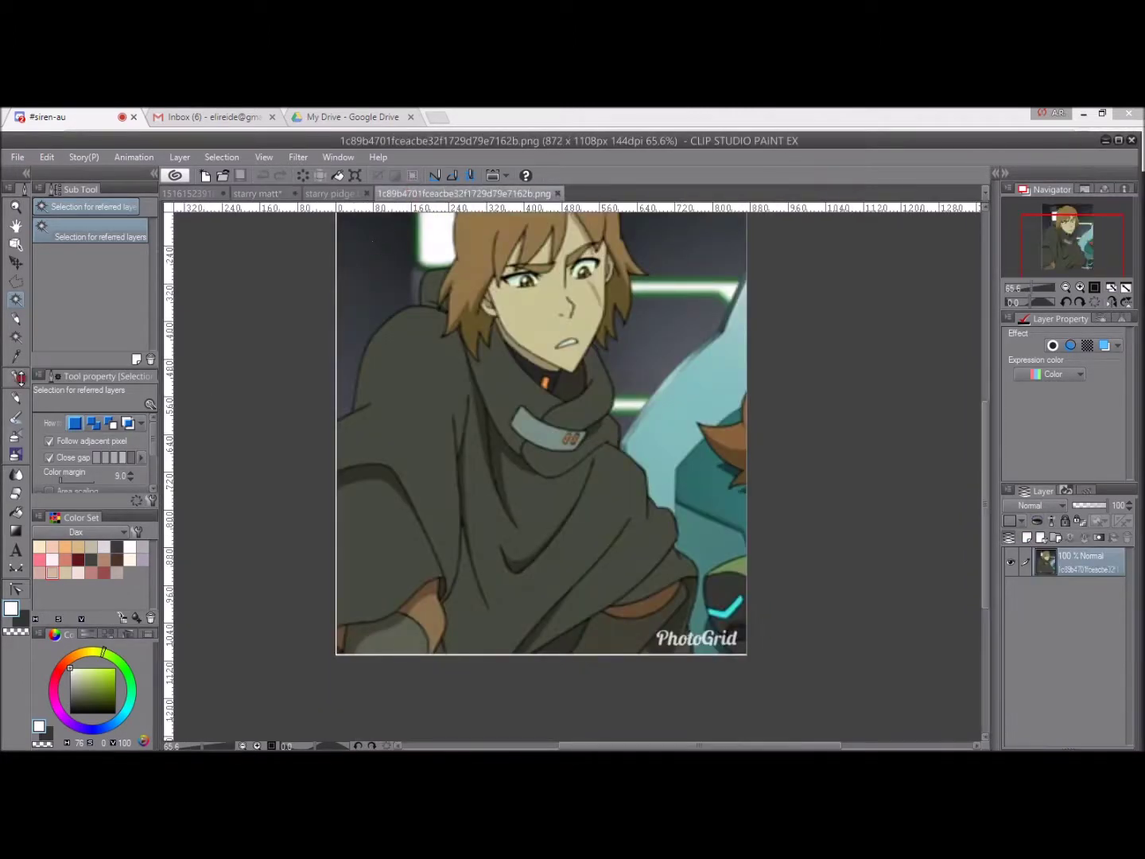
left_click(15, 376)
left_click(329, 193)
left_click(257, 193)
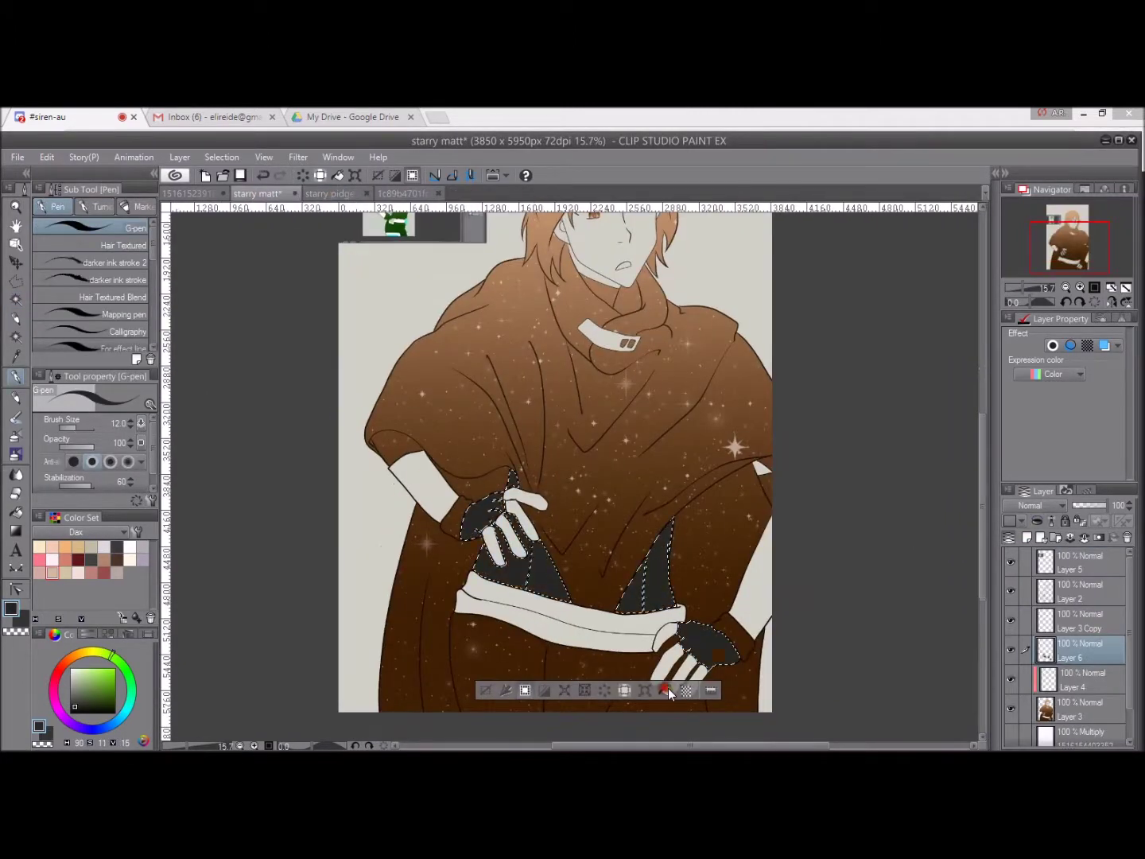
left_click(664, 690)
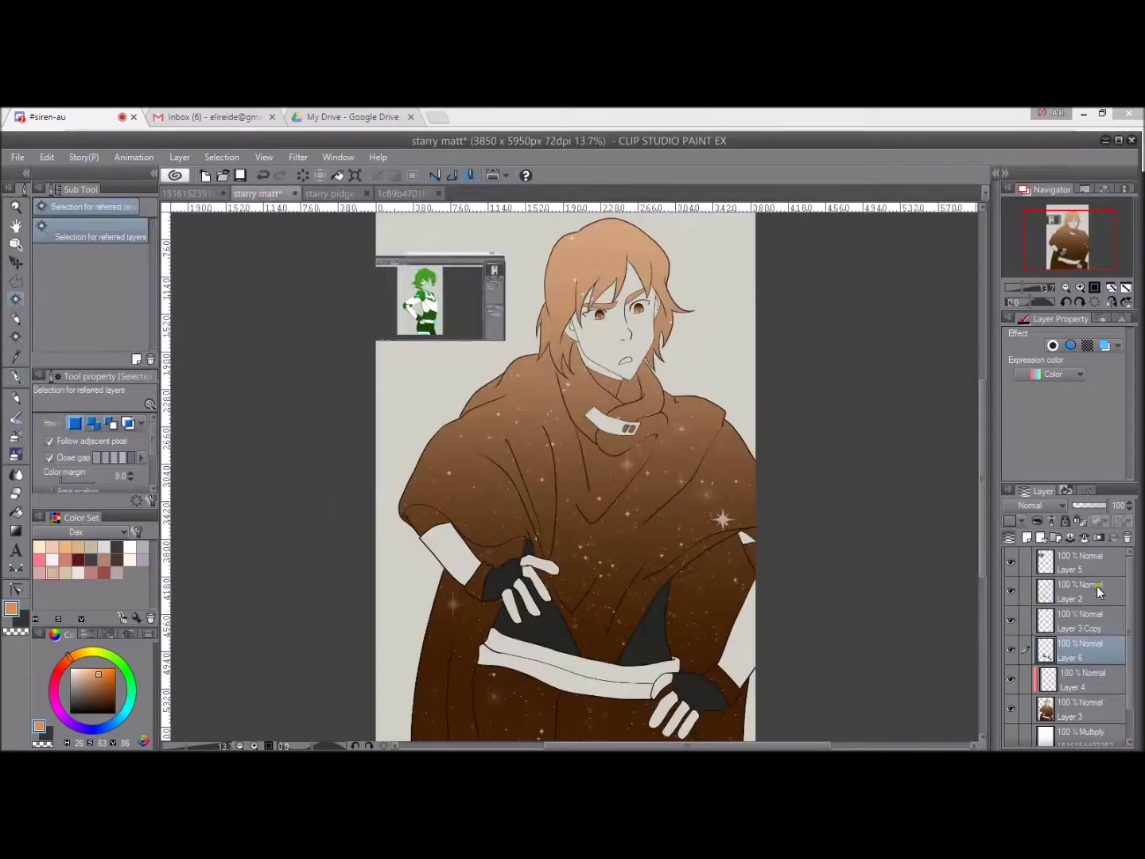
Fill the two small marks on the collar tag with orange on the dark grey fill layer.
scroll(621, 419, "up", 3)
left_click(1083, 680)
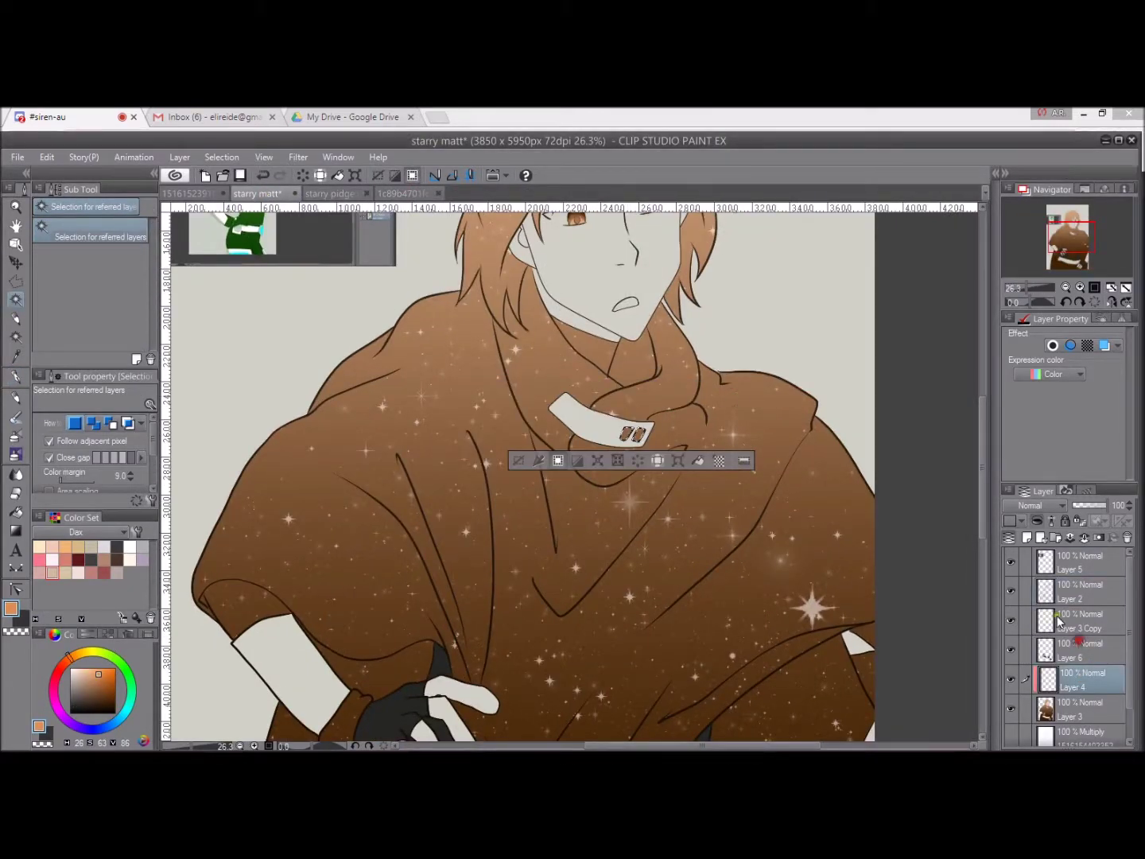
left_click(1065, 649)
key("ctrl+d")
Outline a small rounded rectangle on the neck with the Continuous curve tool in the line art's dark brown.
left_click(16, 573)
scroll(604, 342, "up", 2)
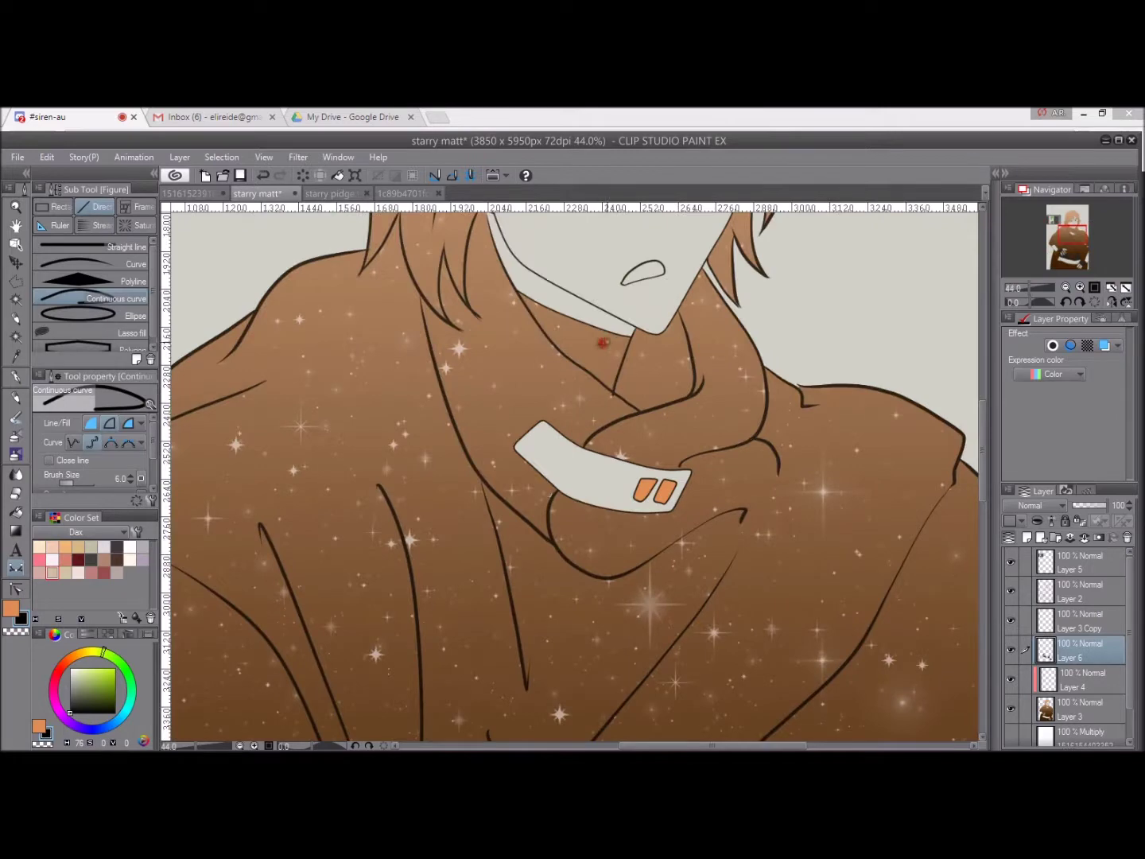
scroll(634, 341, "up", 2)
left_click_drag(598, 347, 632, 345)
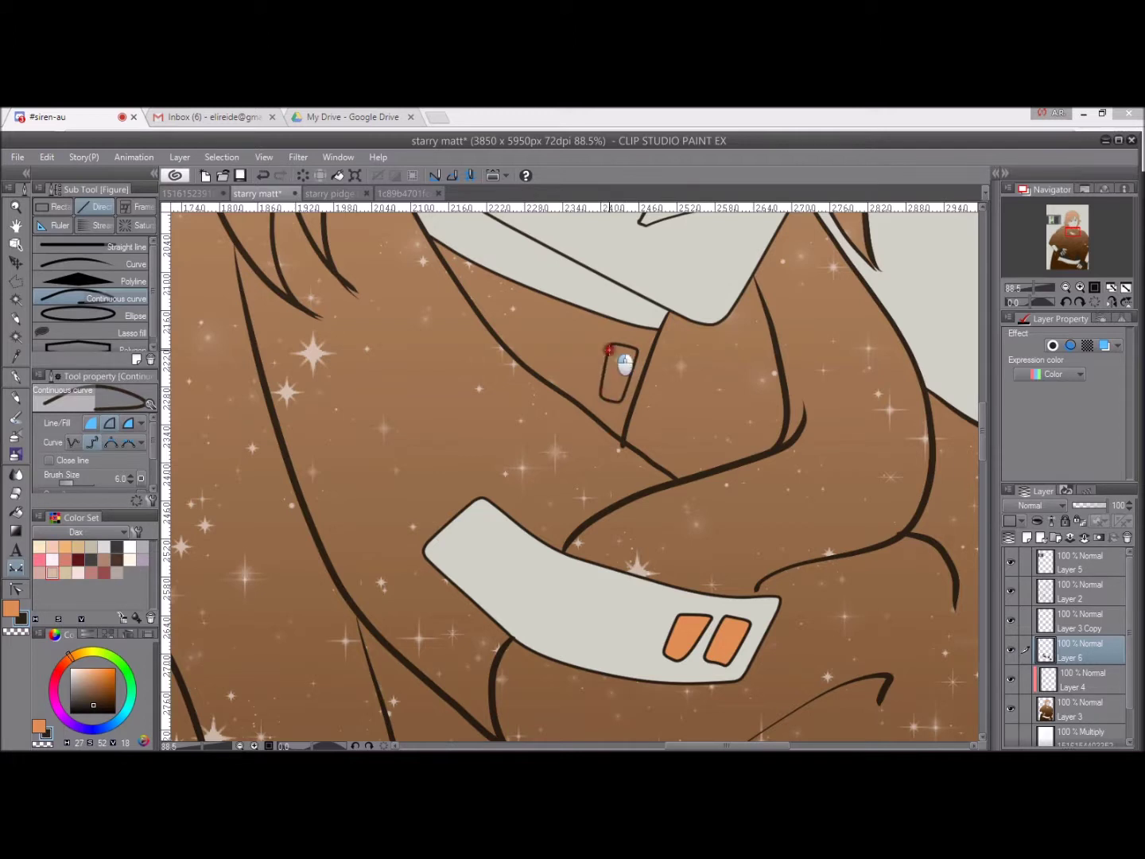
Fill the rounded rectangle on the neck with orange on Layer 4, and hide the reference picture layer.
key("w")
left_click(625, 362)
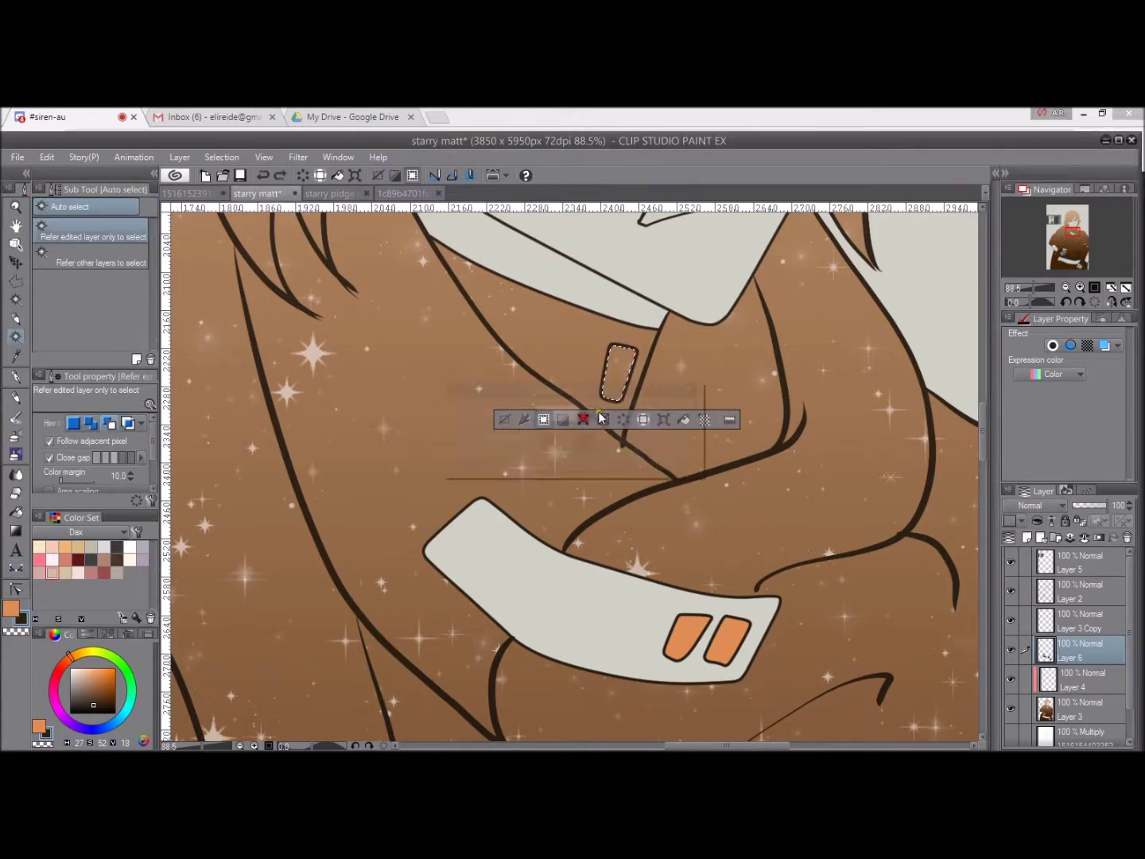
left_click(642, 400, "ctrl+shift")
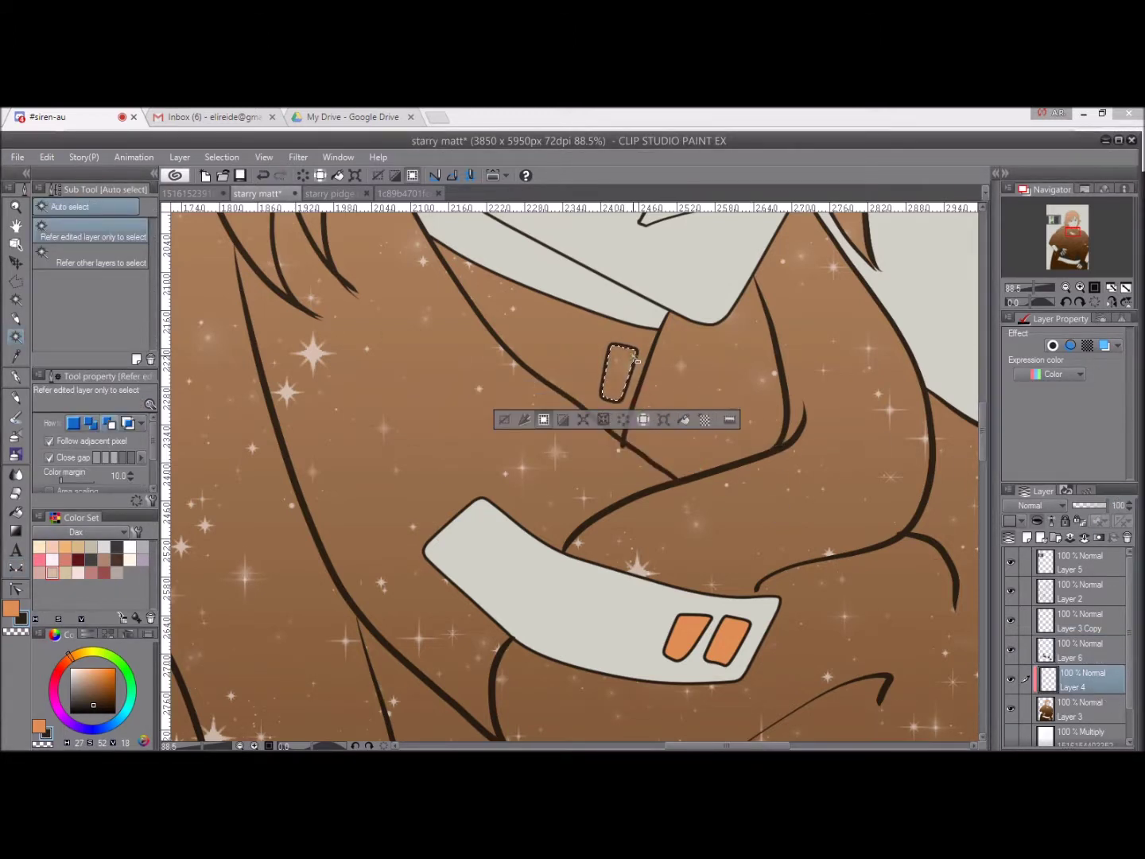
left_click(683, 419)
key("ctrl+d")
scroll(628, 409, "down", 6)
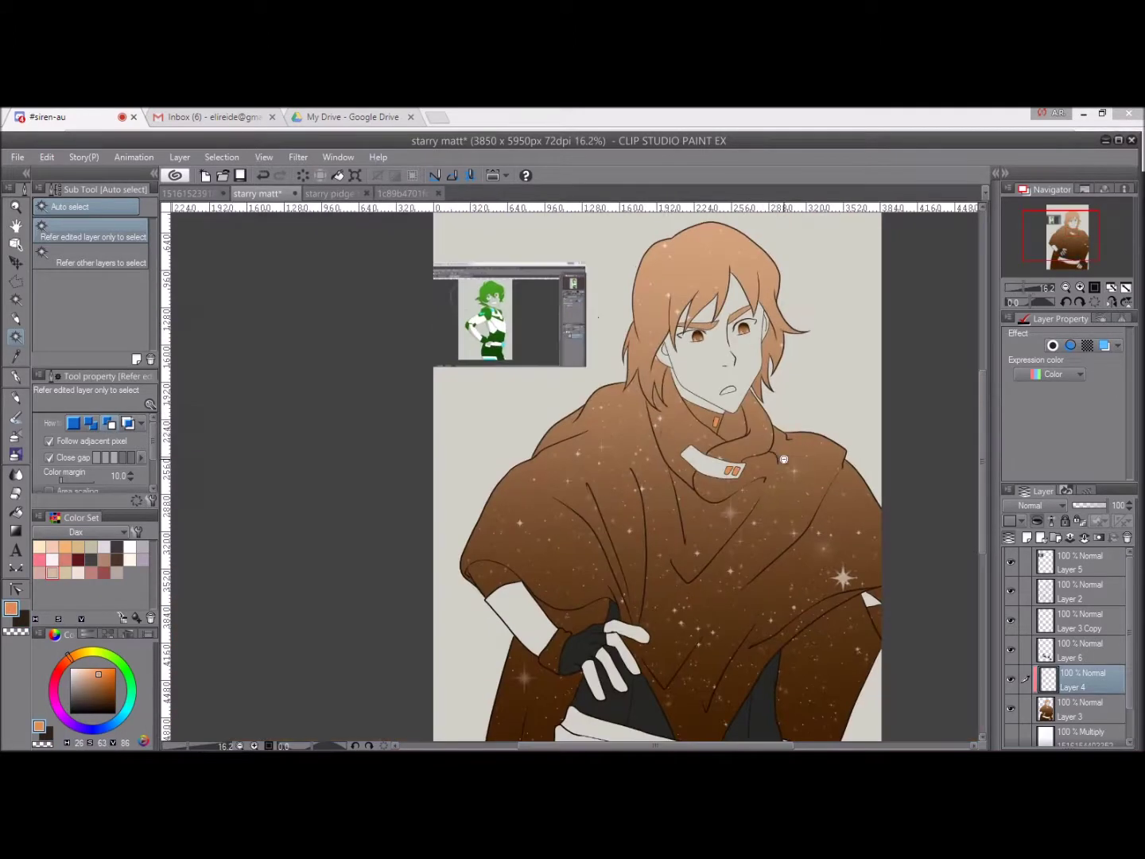
left_click(1009, 562)
scroll(694, 520, "down", 1)
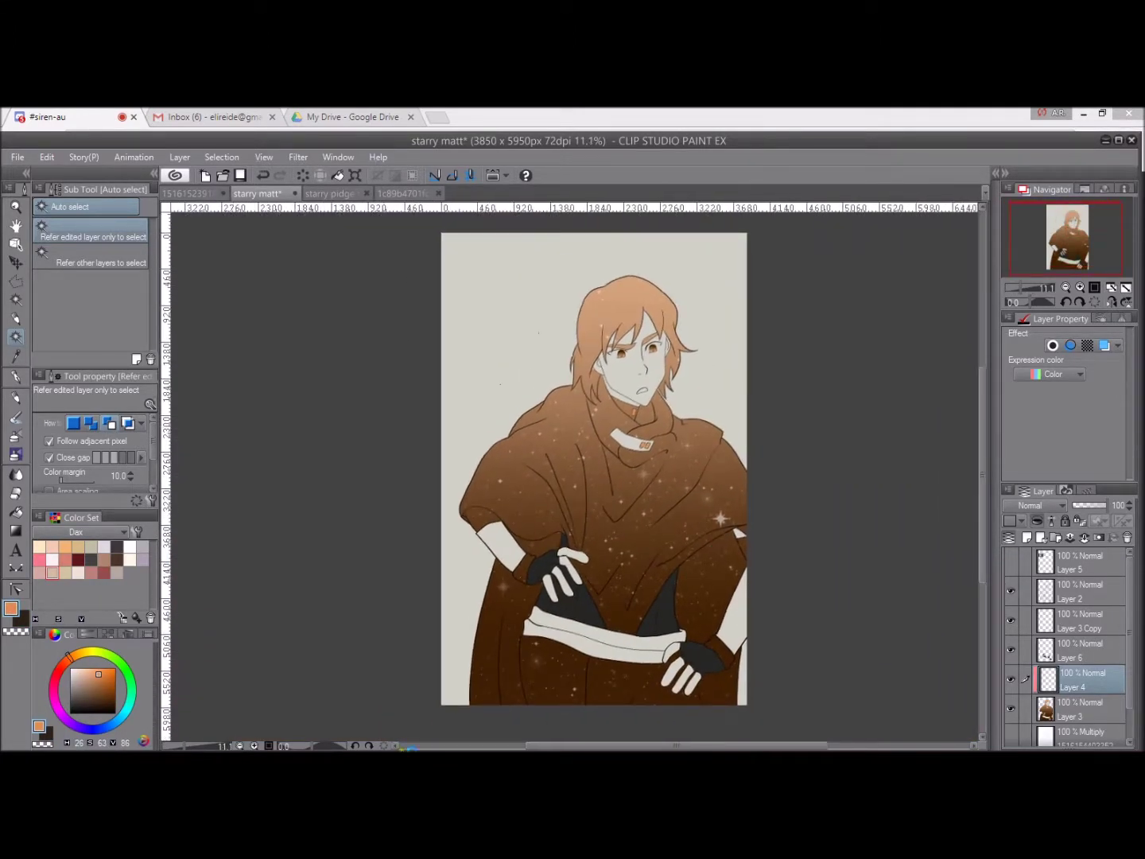
Sample near-white from the starry pidge picture and fill the character's open mouth with it on Layer 6.
left_click(342, 193)
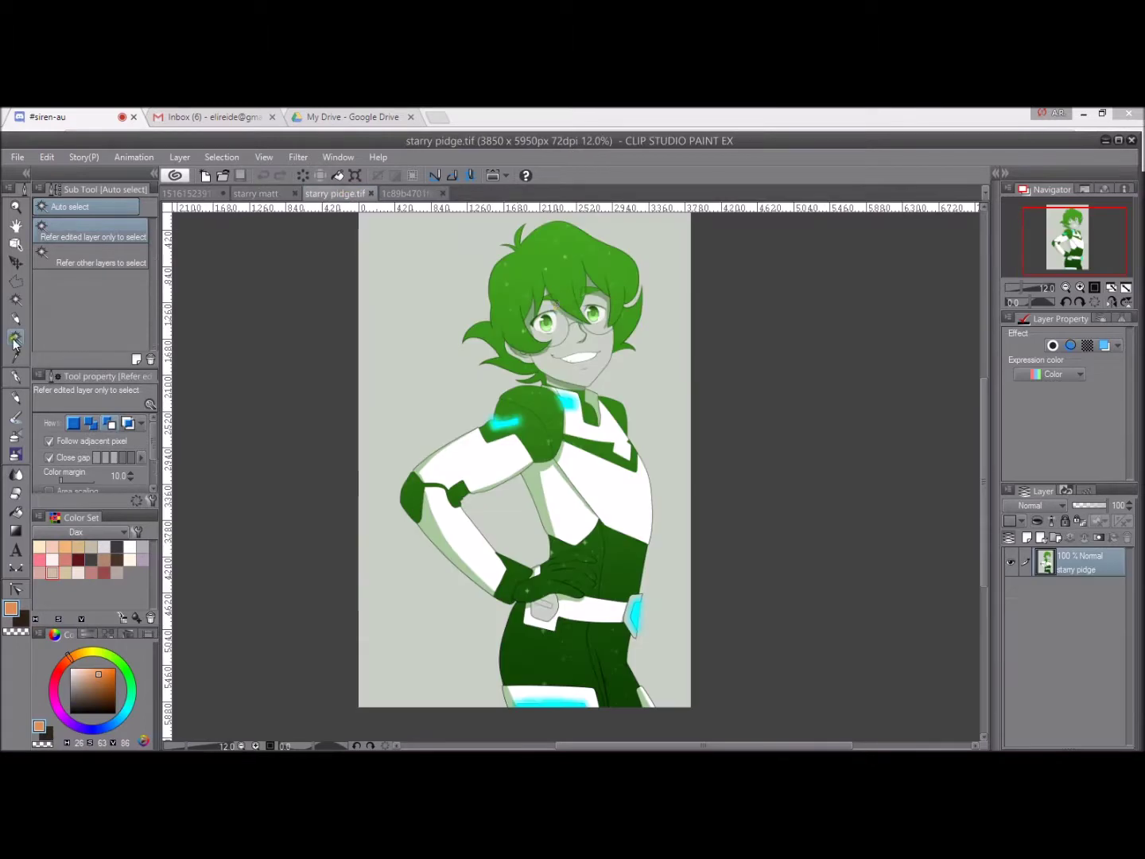
key("p")
left_click_drag(94, 678, 85, 659)
left_click(273, 193)
scroll(848, 462, "up", 5)
left_click(598, 386)
key("ctrl+d")
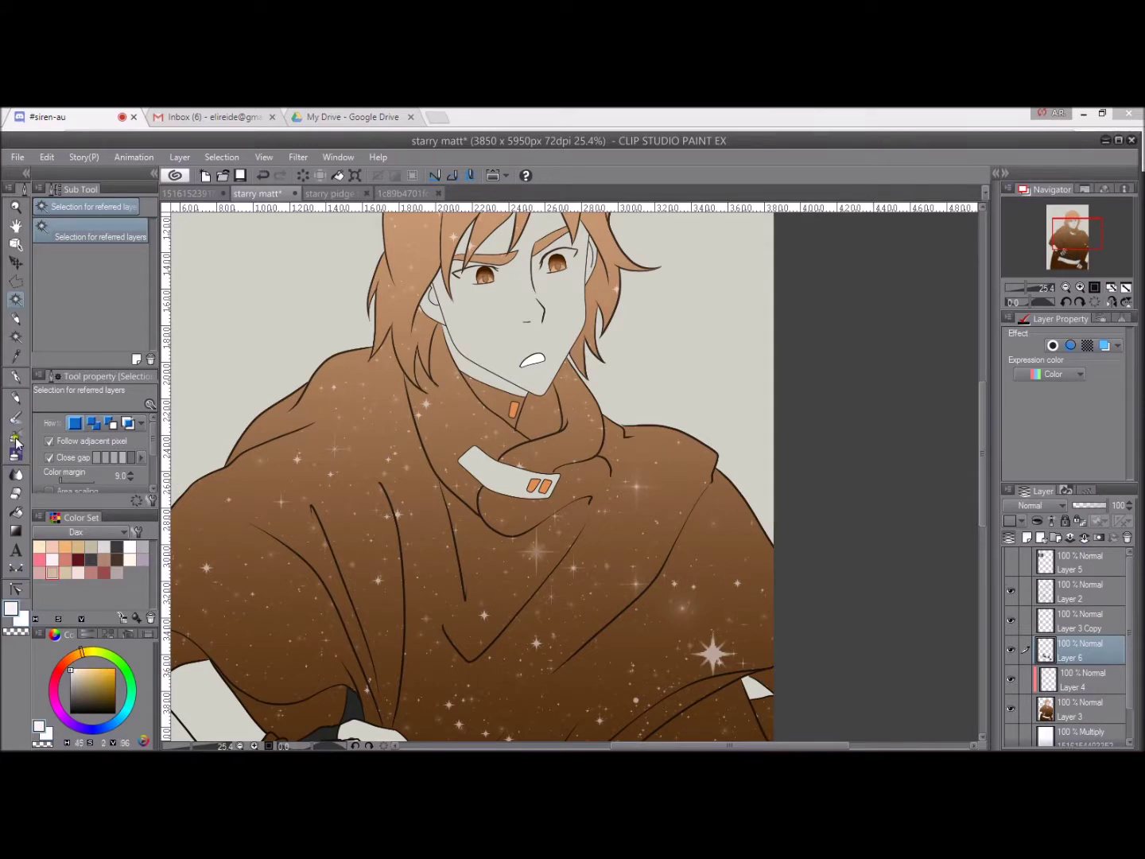
Paint the whites of both eyes near-white on Layer 6 with the G-pen at size 12.
key("p")
scroll(511, 378, "up", 5)
left_click(1079, 672)
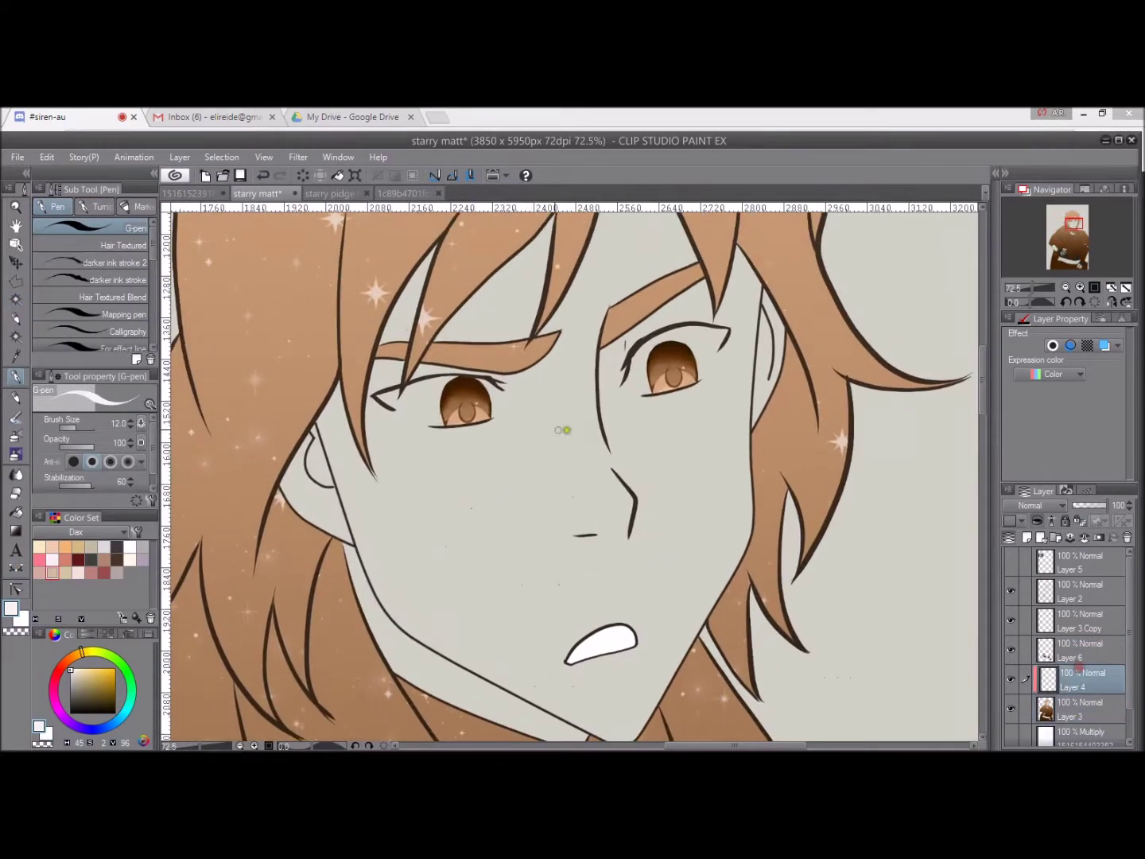
left_click(1082, 651)
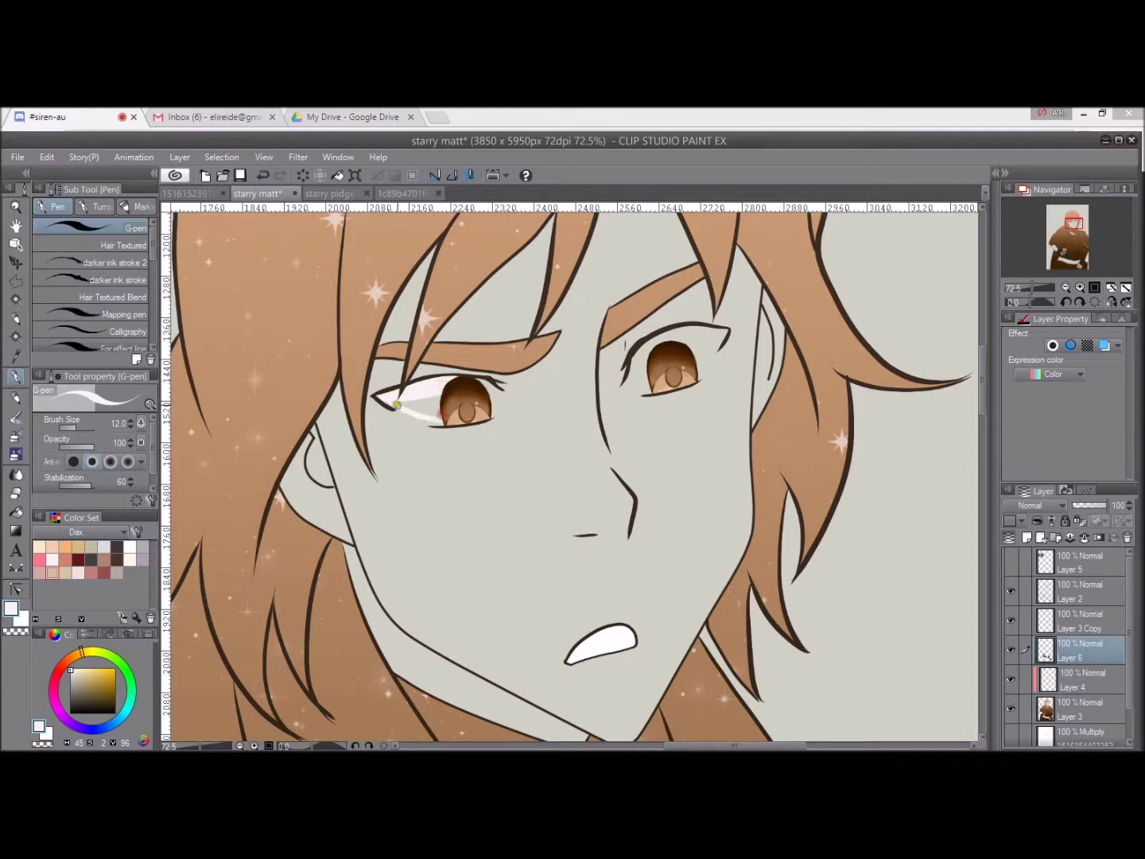
scroll(452, 397, "down", 3)
scroll(469, 386, "up", 3)
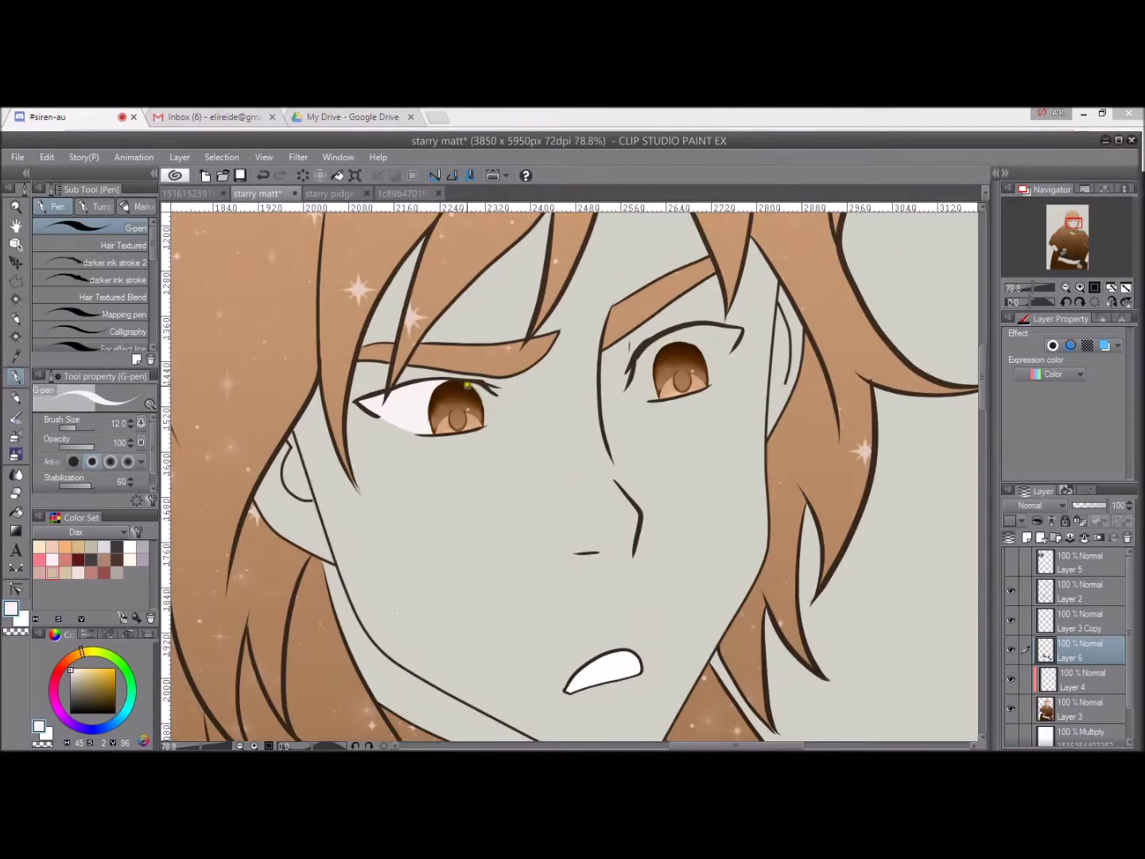
scroll(583, 371, "down", 3)
scroll(583, 374, "up", 2)
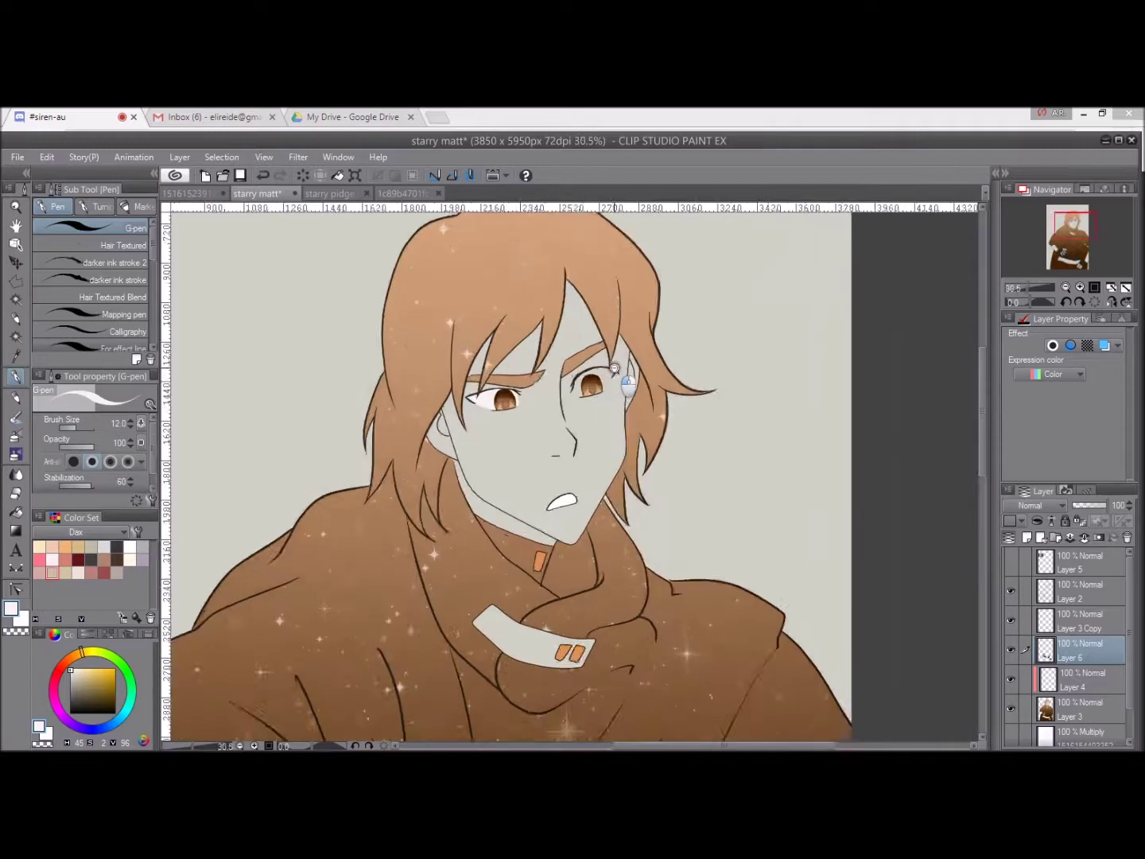
scroll(561, 365, "up", 1)
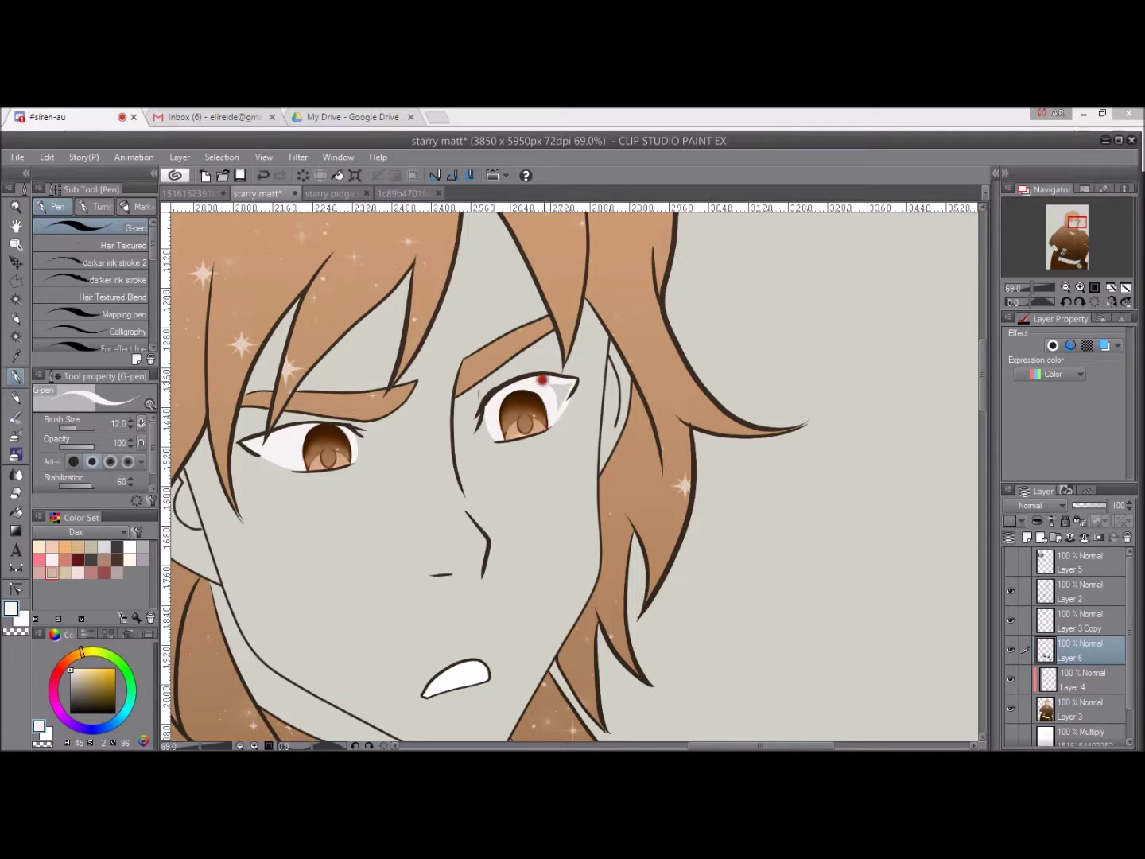
scroll(557, 445, "down", 8)
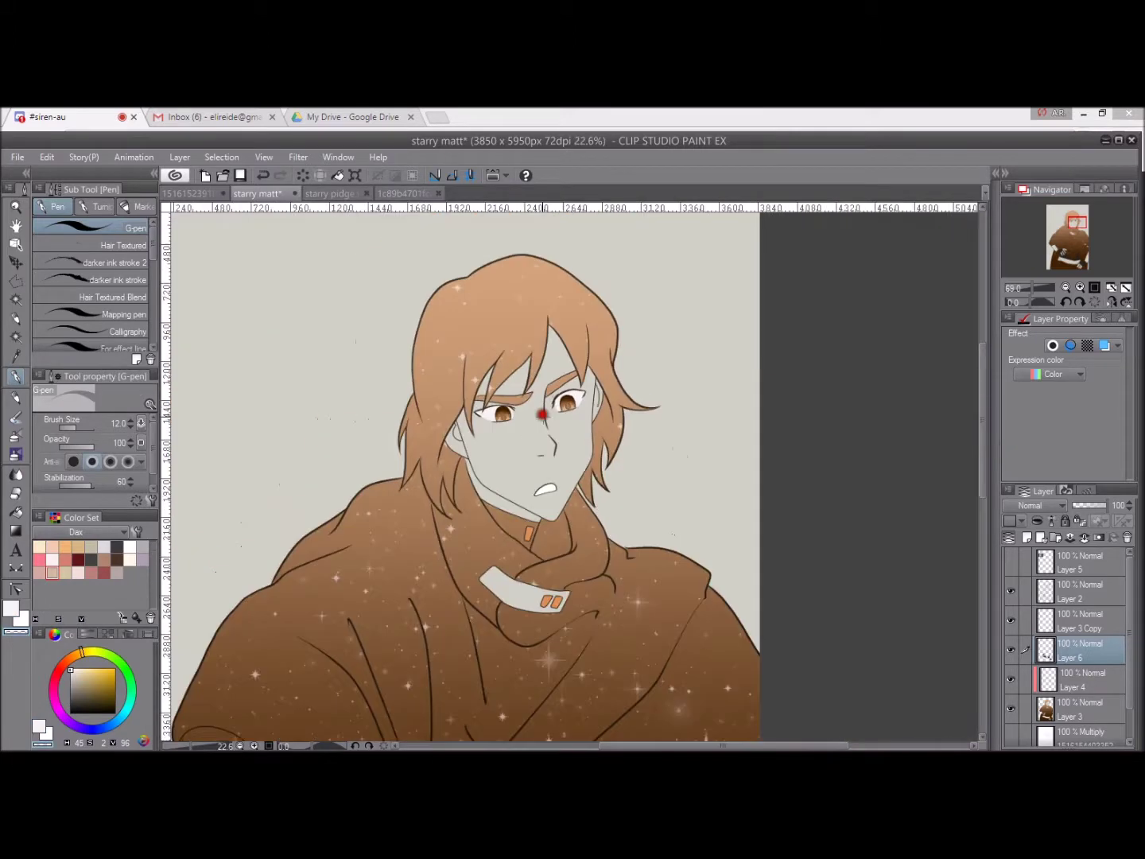
Group the character's layers into a folder and add a new layer above it in Multiply mode.
scroll(540, 468, "up", 3)
left_click_drag(541, 469, 541, 495)
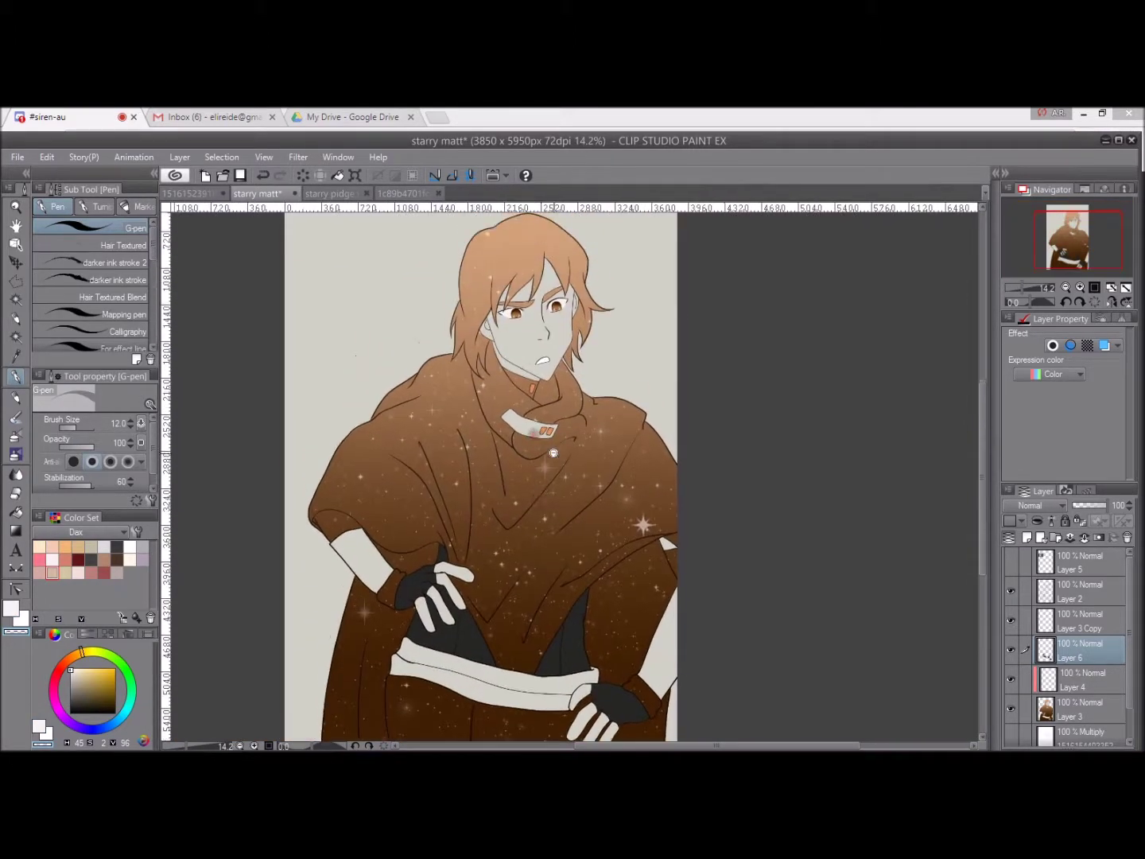
scroll(556, 484, "down", 1)
key("ctrl+g")
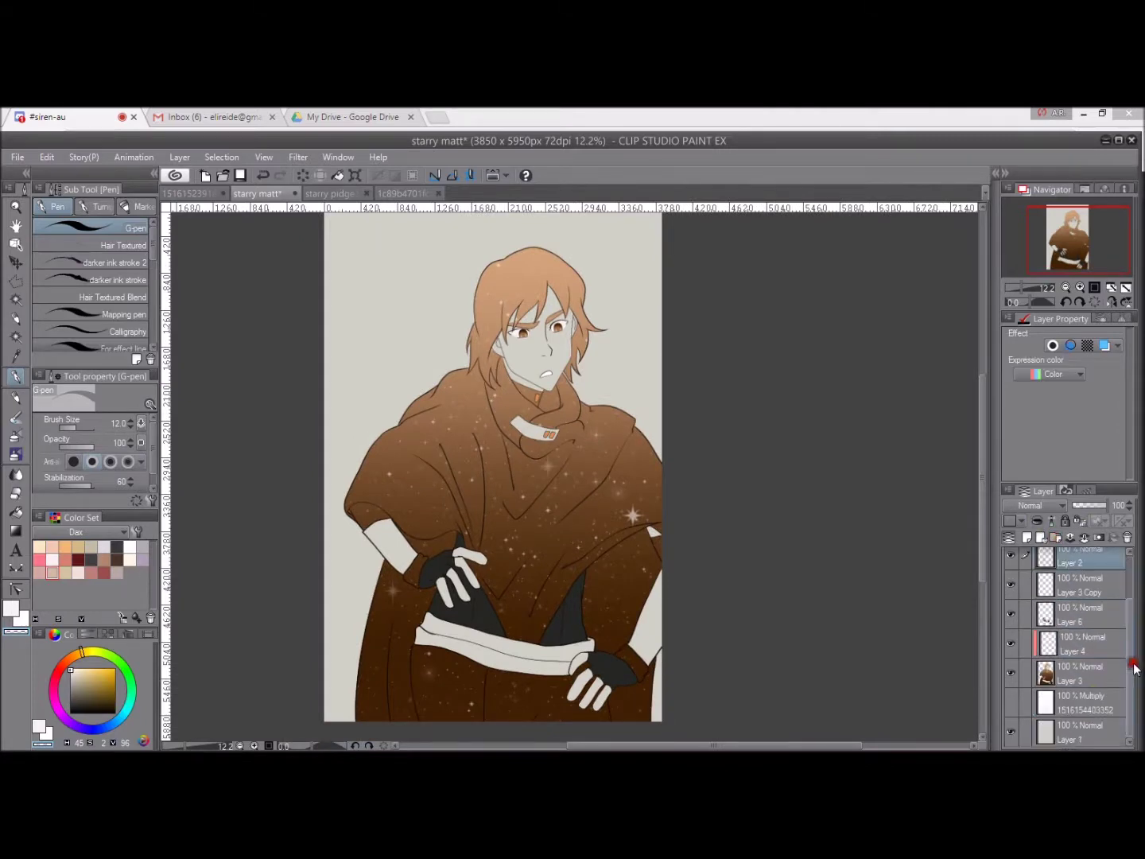
left_click(1028, 537)
left_click(1044, 504)
left_click(1035, 148)
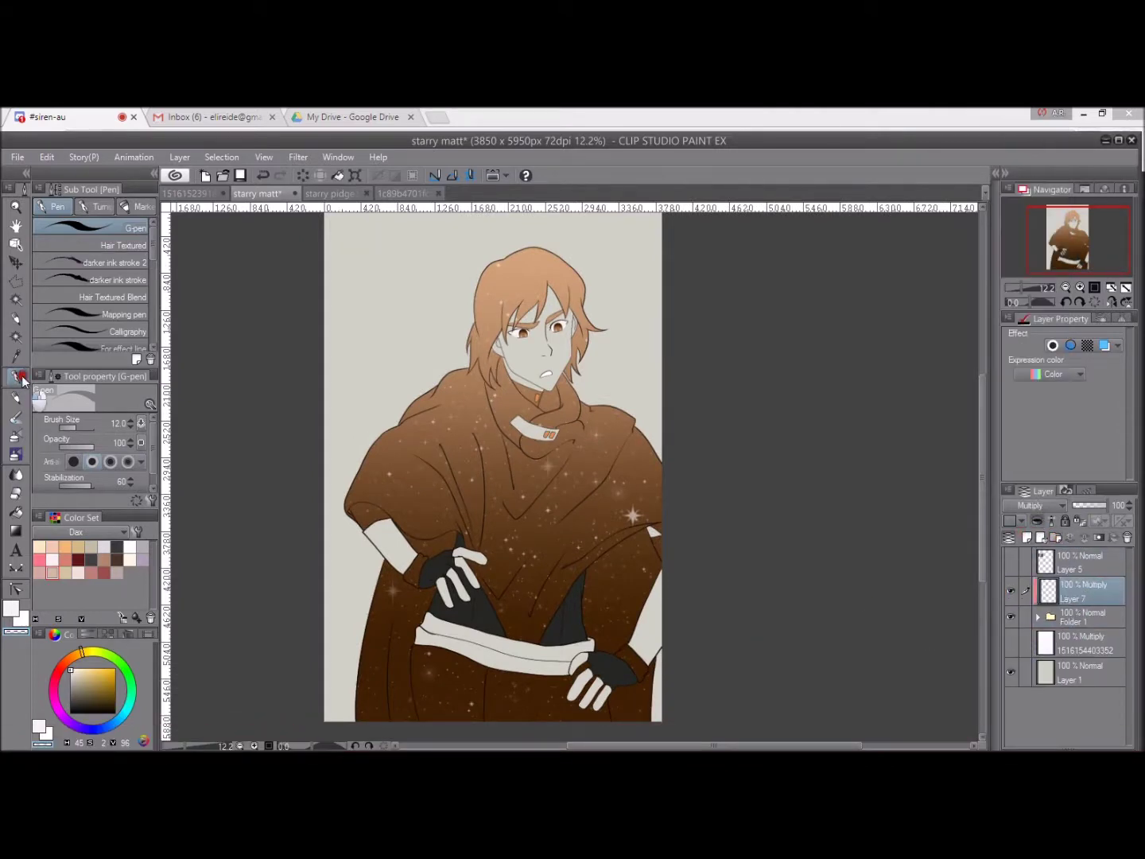
Select the face, neck, collar tag, sleeves, fingers and belt using the line-art layer, and expand the selection by 1.
scroll(567, 340, "up", 4)
left_click(1090, 643)
key("w")
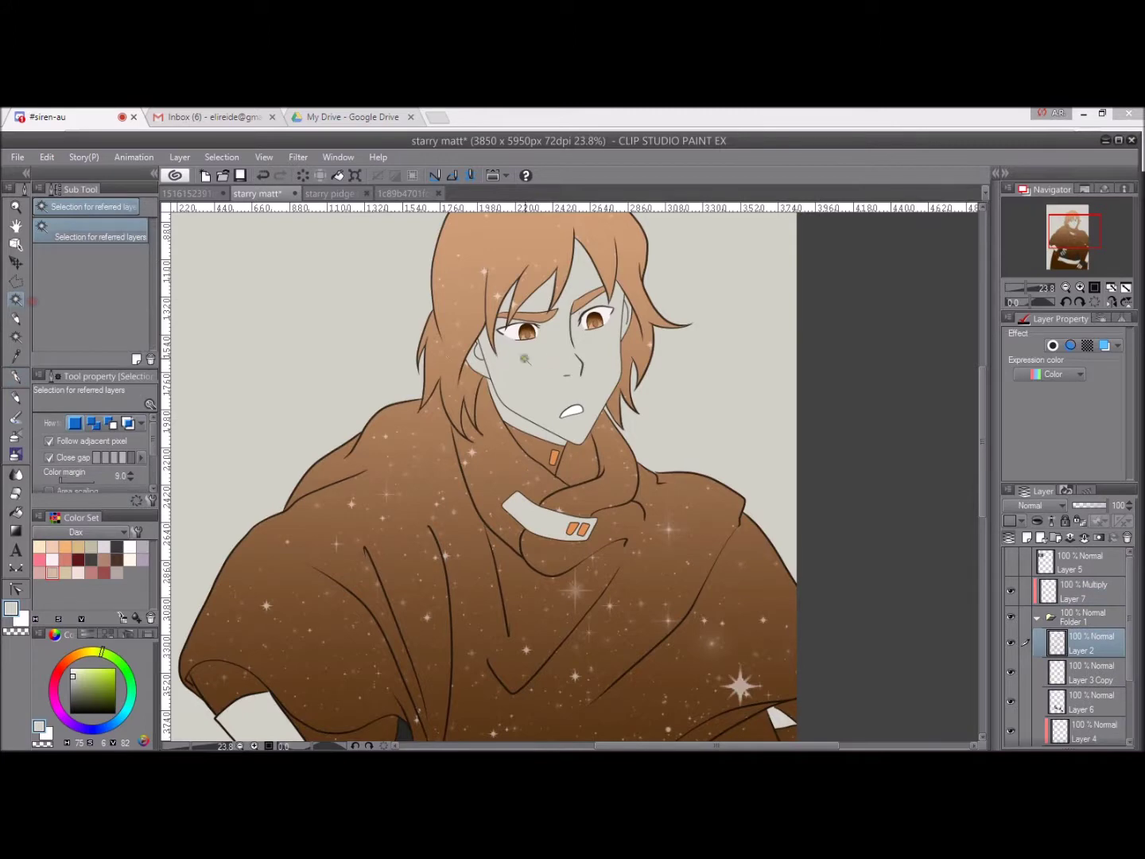
left_click(526, 381)
scroll(511, 334, "up", 4)
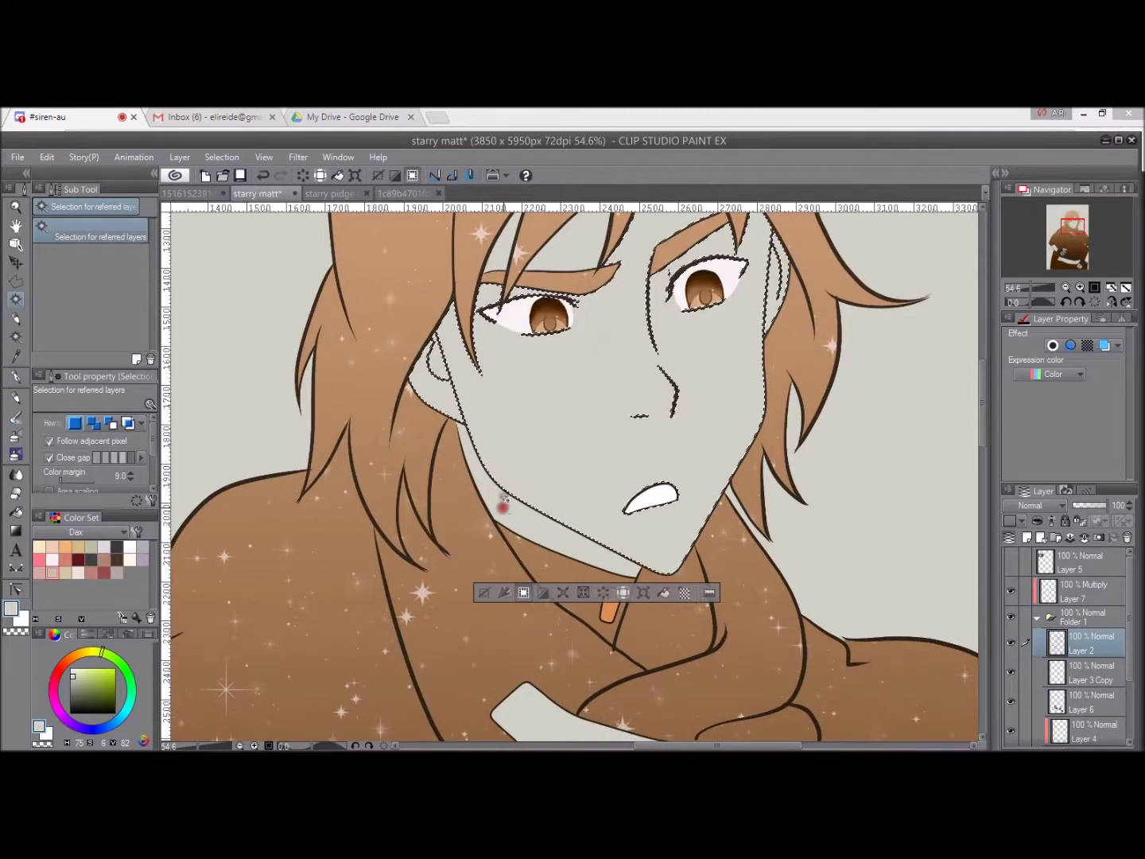
scroll(556, 397, "down", 5)
left_click(489, 568)
left_click(509, 686)
left_click_drag(604, 753, 526, 586)
left_click(605, 586)
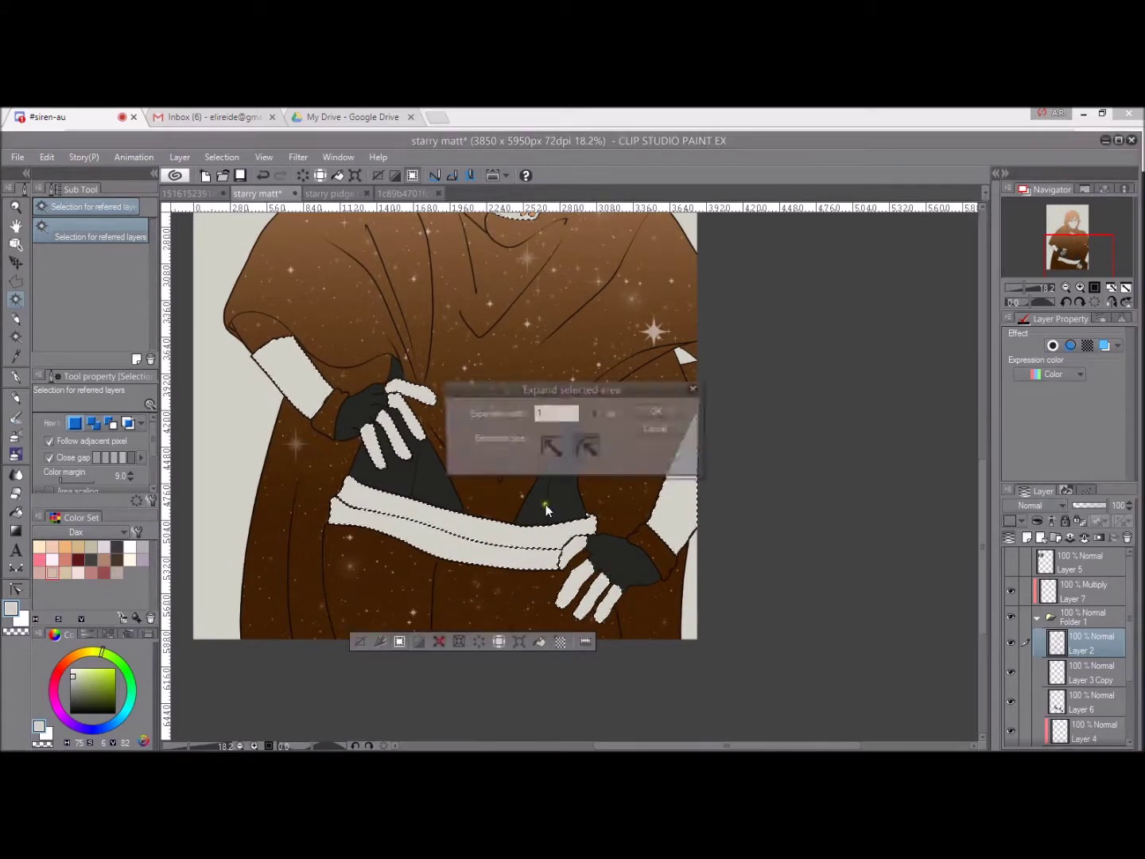
Move the Multiply layer directly above the background and shade the near ear, neck and nose bridge in light grey with the G-pen.
scroll(447, 557, "up", 3)
key("p")
scroll(436, 505, "up", 3)
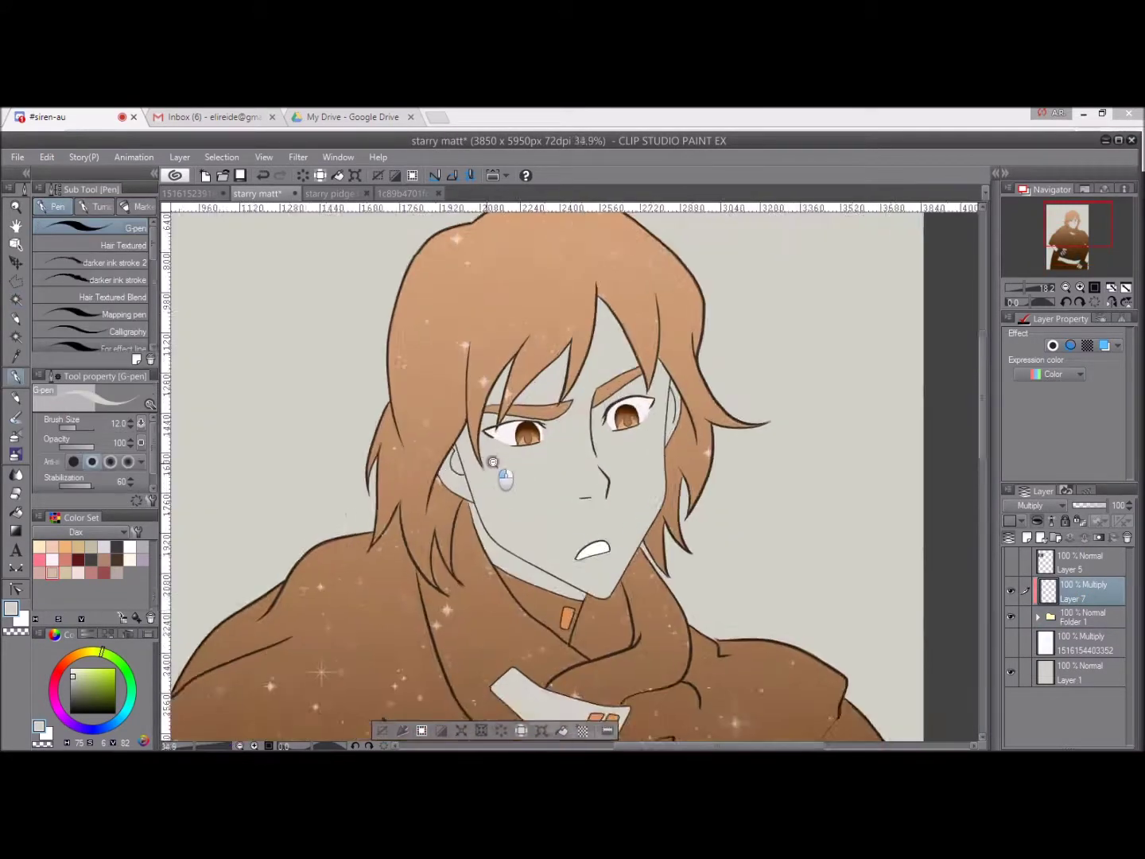
left_click_drag(1083, 609, 1079, 658)
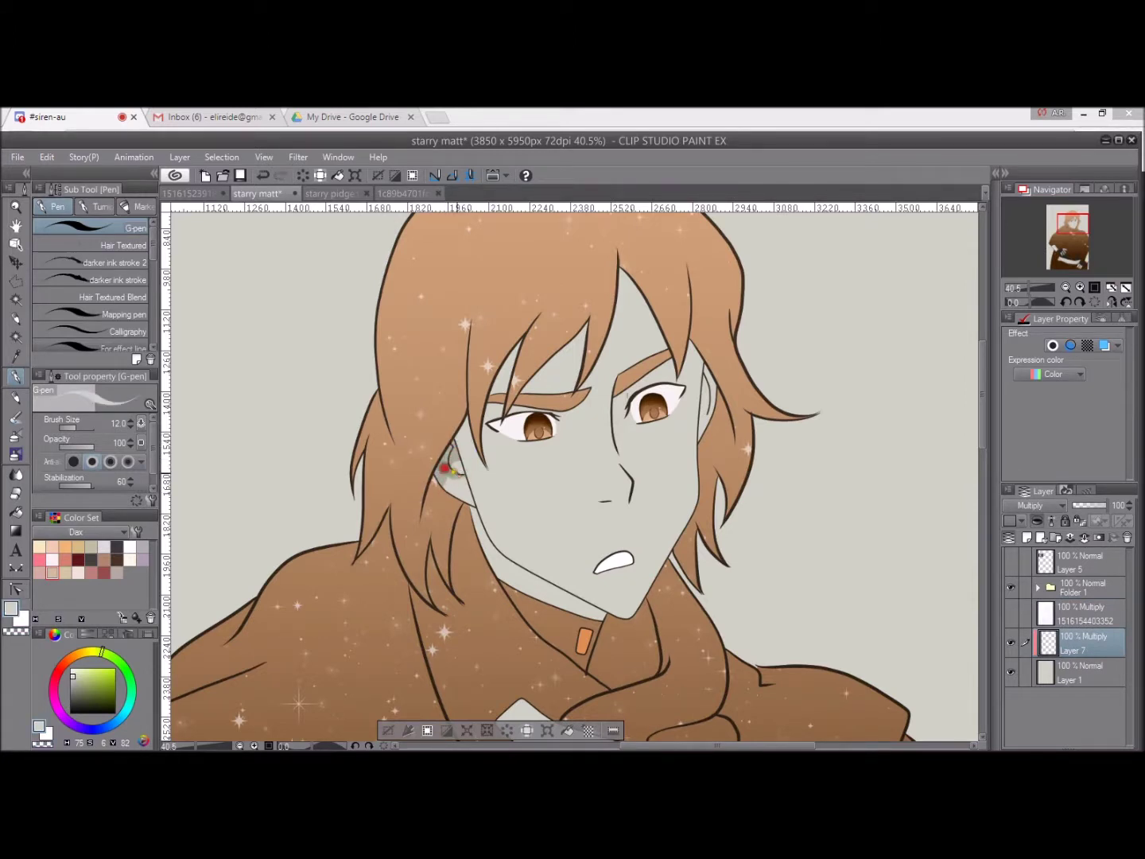
mouse_move(481, 482)
left_mouse_down()
mouse_move(416, 460)
mouse_move(402, 475)
mouse_move(454, 528)
mouse_move(535, 564)
mouse_move(501, 555)
left_mouse_up()
left_click_drag(522, 446, 524, 517)
mouse_move(513, 390)
left_mouse_down()
mouse_move(510, 468)
mouse_move(498, 418)
left_mouse_up()
Shade under the nose, around the brow, along the hair strands on the forehead and on the far ear on the Multiply layer.
left_click(1037, 587)
left_click(1090, 612)
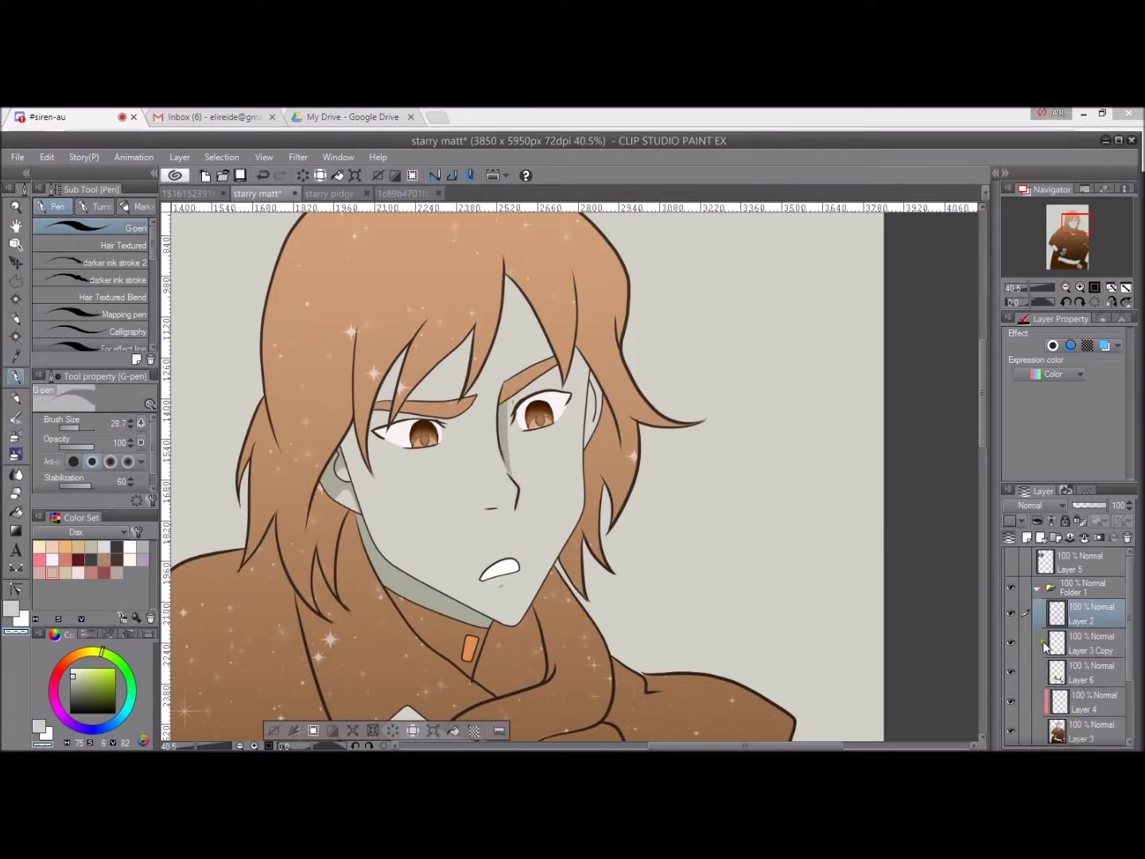
left_click(1037, 586)
left_click(1090, 644)
left_click_drag(510, 399, 515, 466)
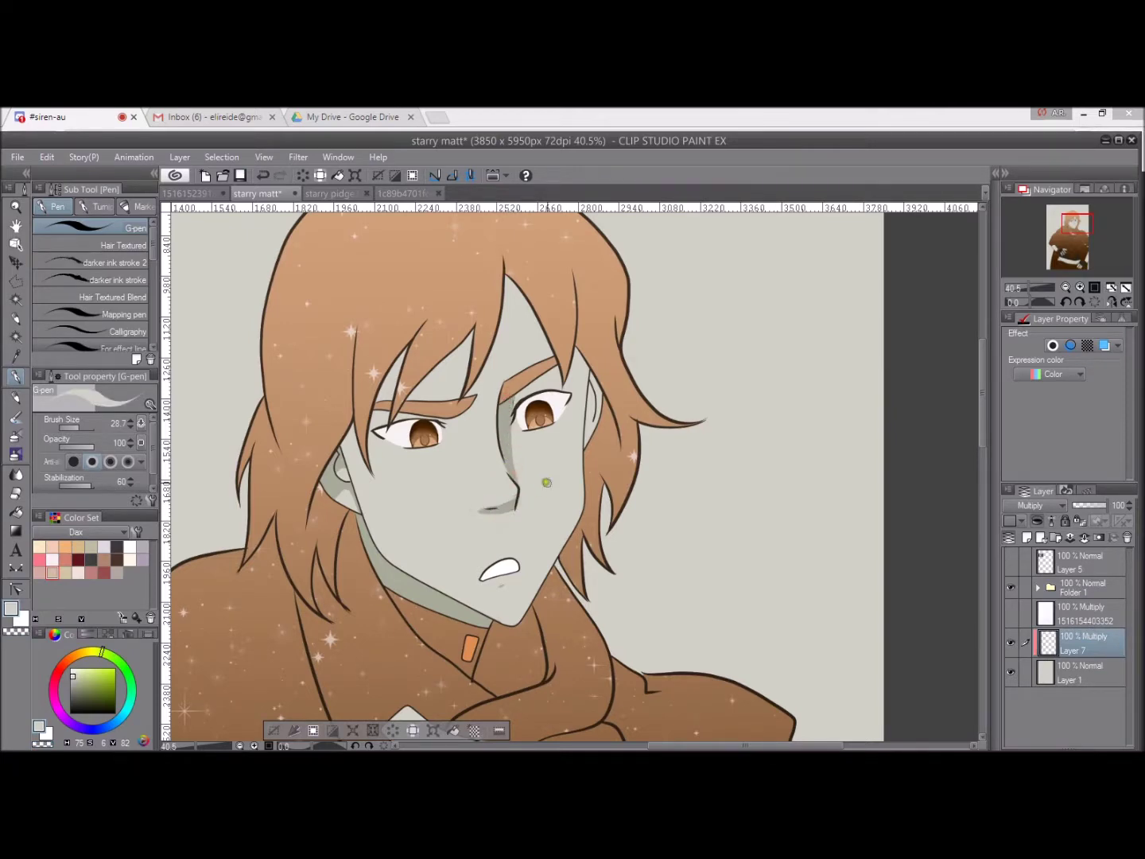
scroll(546, 484, "down", 3)
scroll(506, 425, "up", 2)
scroll(540, 417, "up", 1)
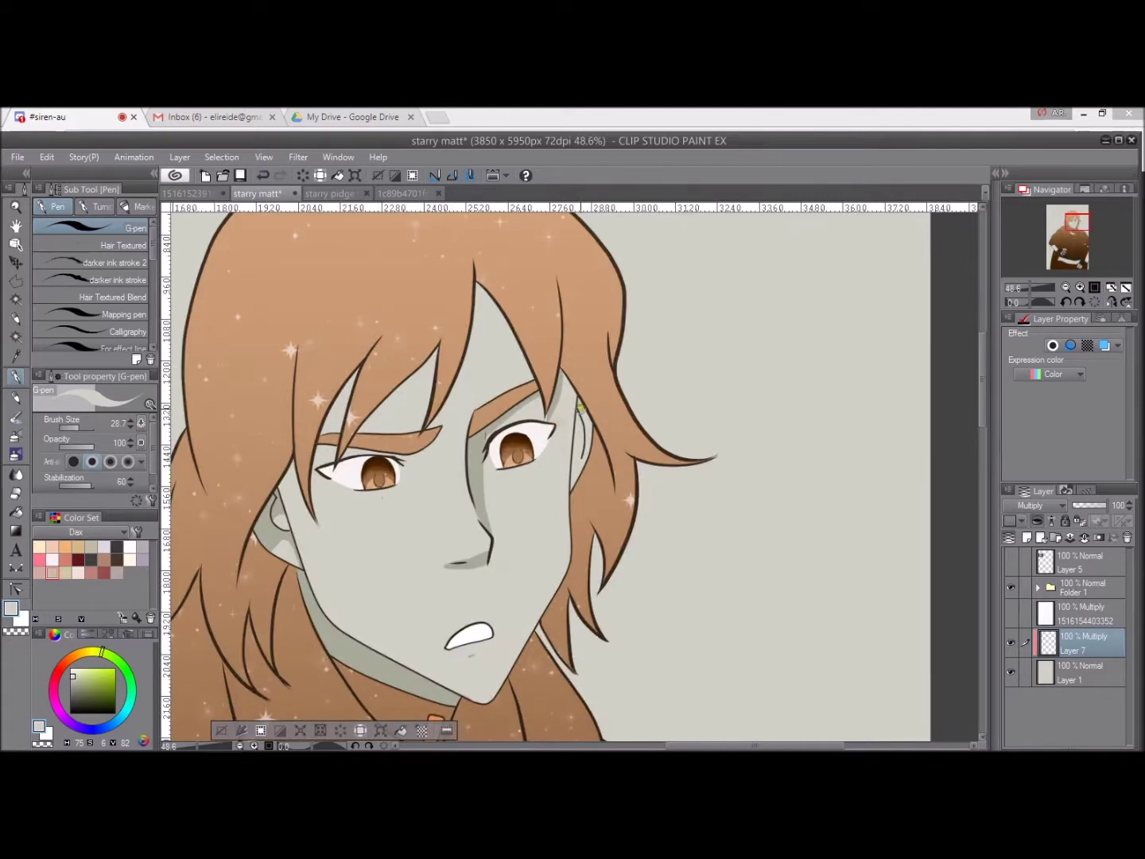
scroll(548, 383, "down", 1)
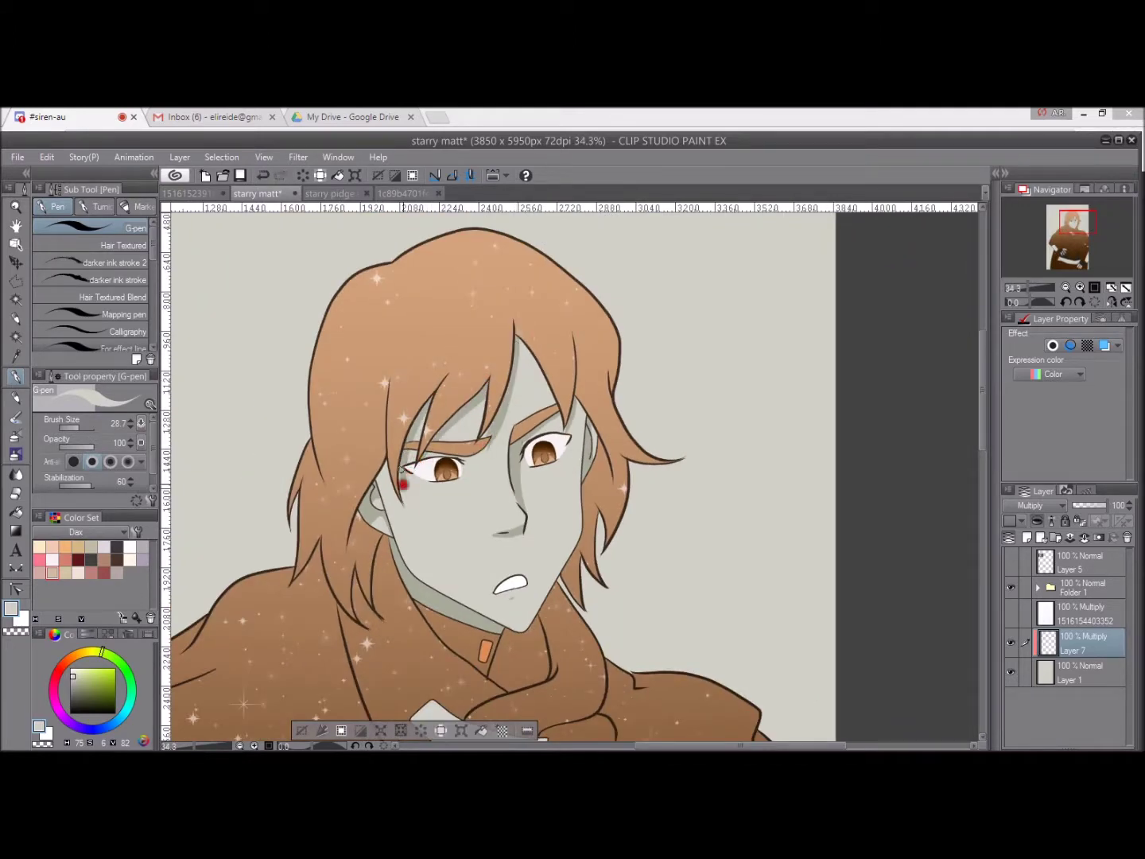
Shade the forearm and fingers of the hand resting on the hip in light grey on the Multiply layer.
scroll(435, 460, "down", 3)
scroll(398, 509, "down", 5)
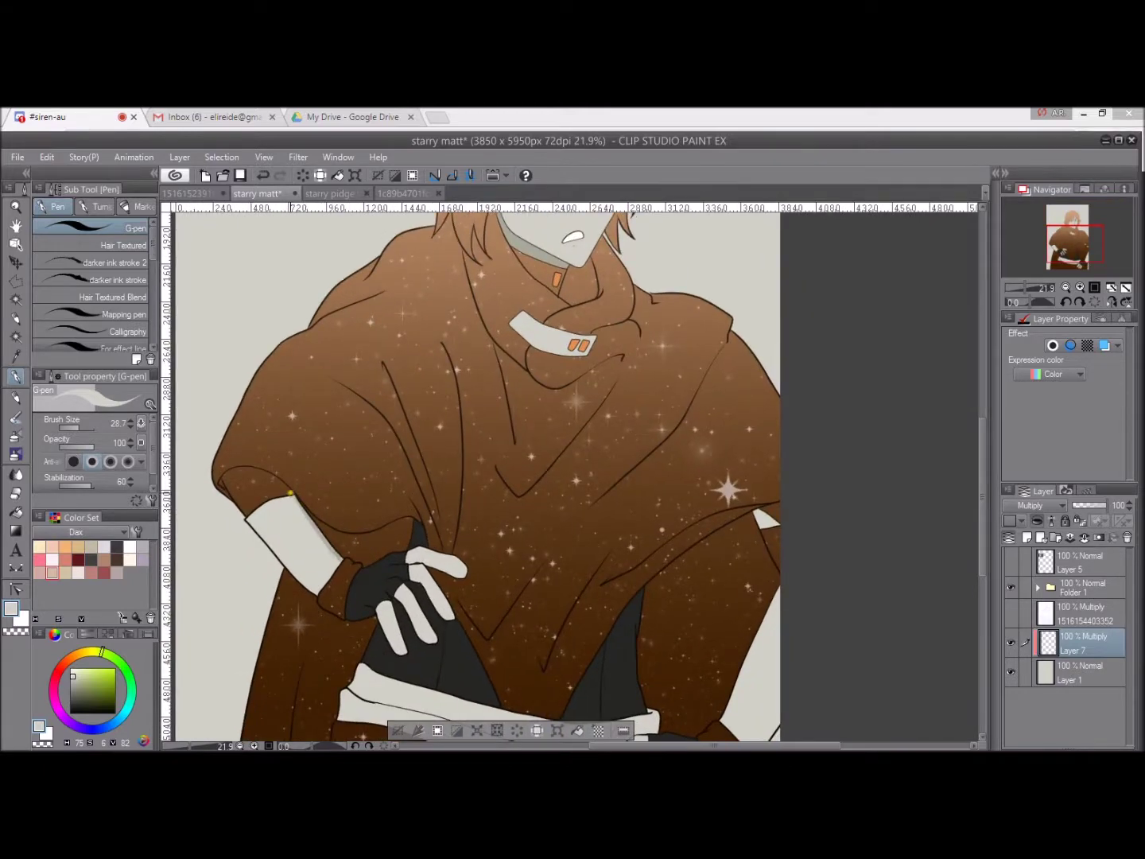
scroll(356, 572, "down", 2)
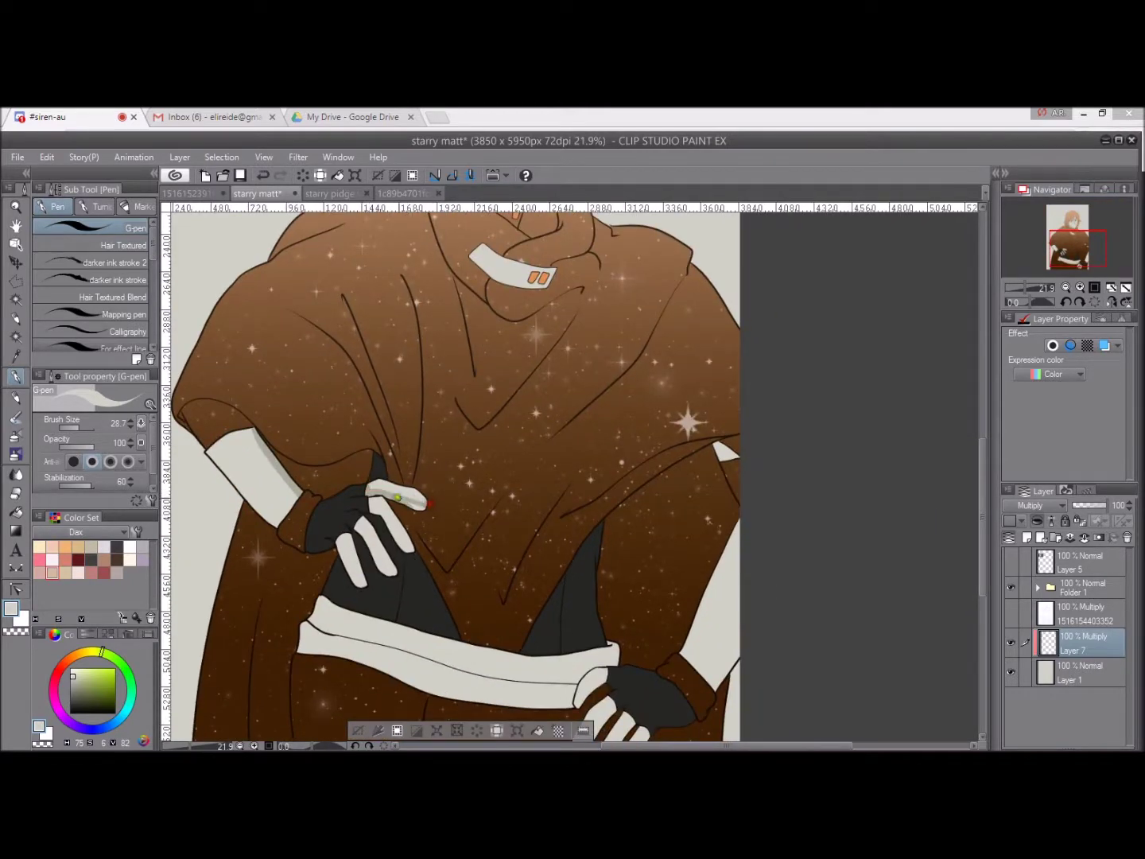
key("ctrl+z")
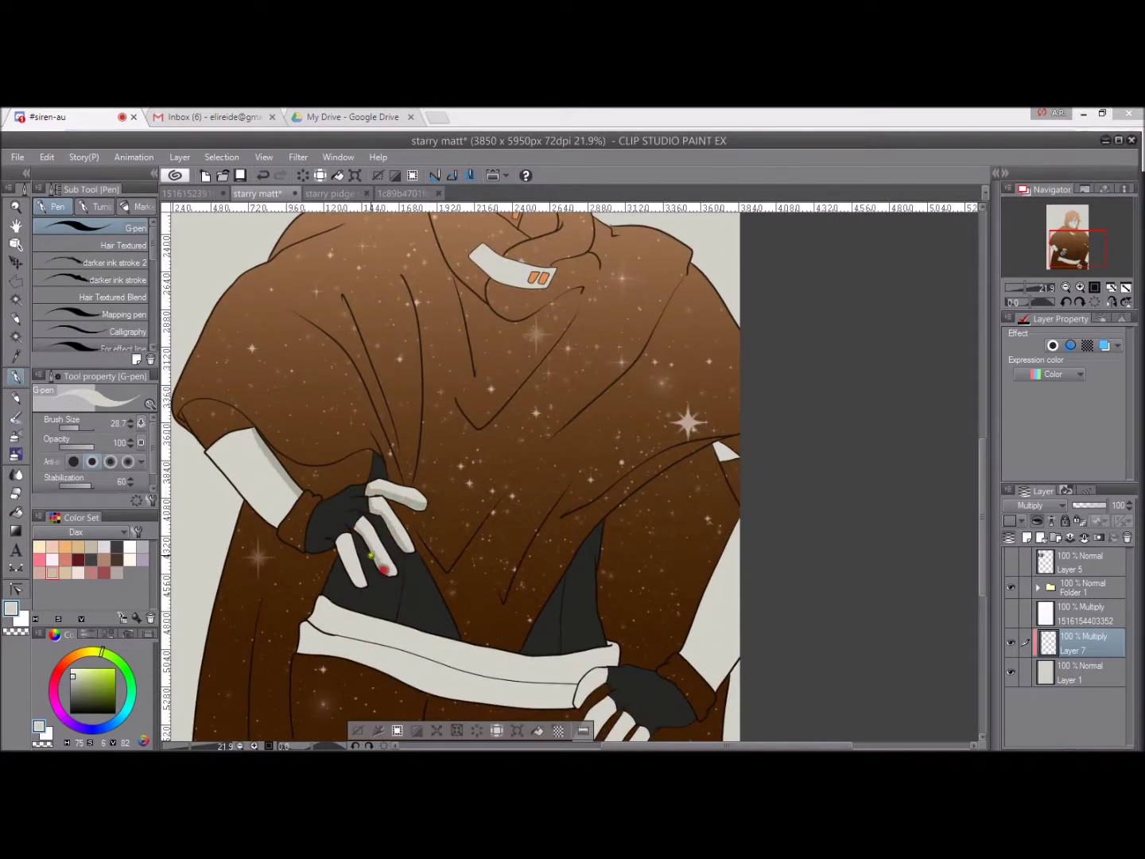
left_click_drag(369, 573, 230, 593)
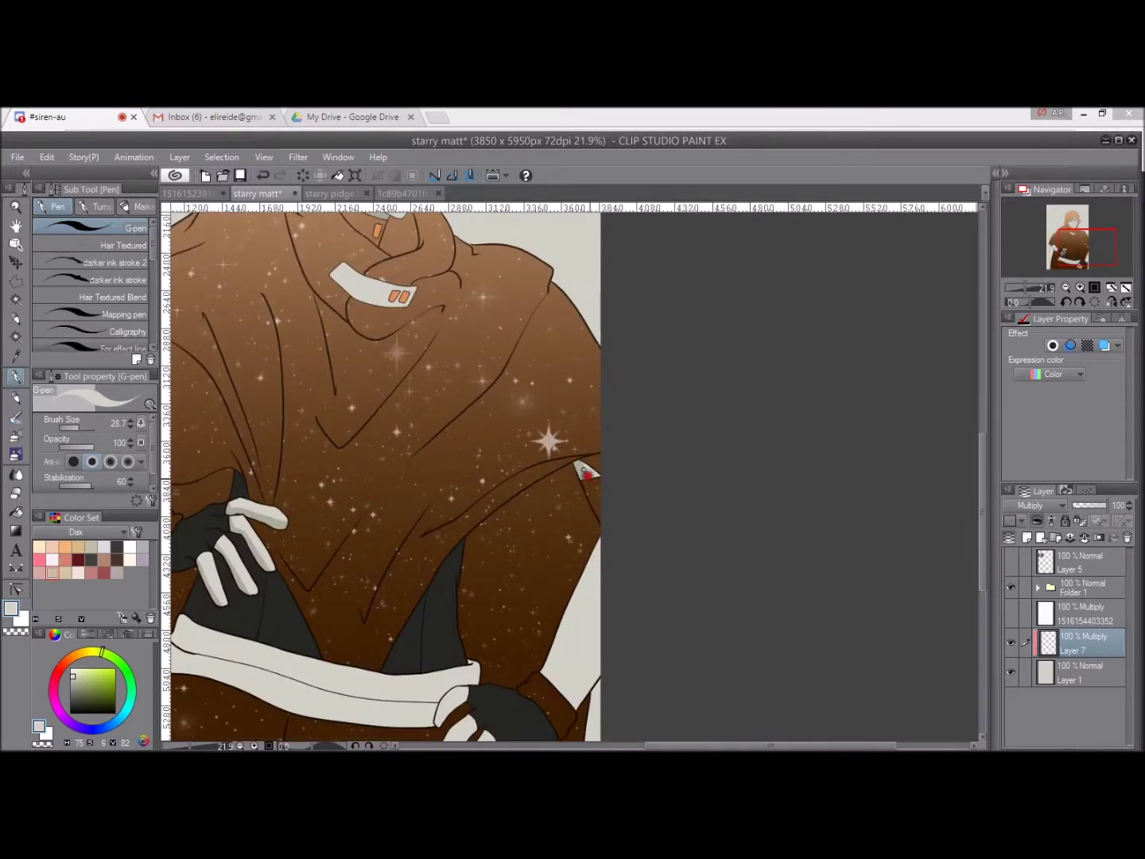
Add another new layer above the character folder and set its blending mode to Multiply.
scroll(575, 429, "up", 3)
left_click(1027, 537)
left_click(1030, 505)
left_click(1034, 151)
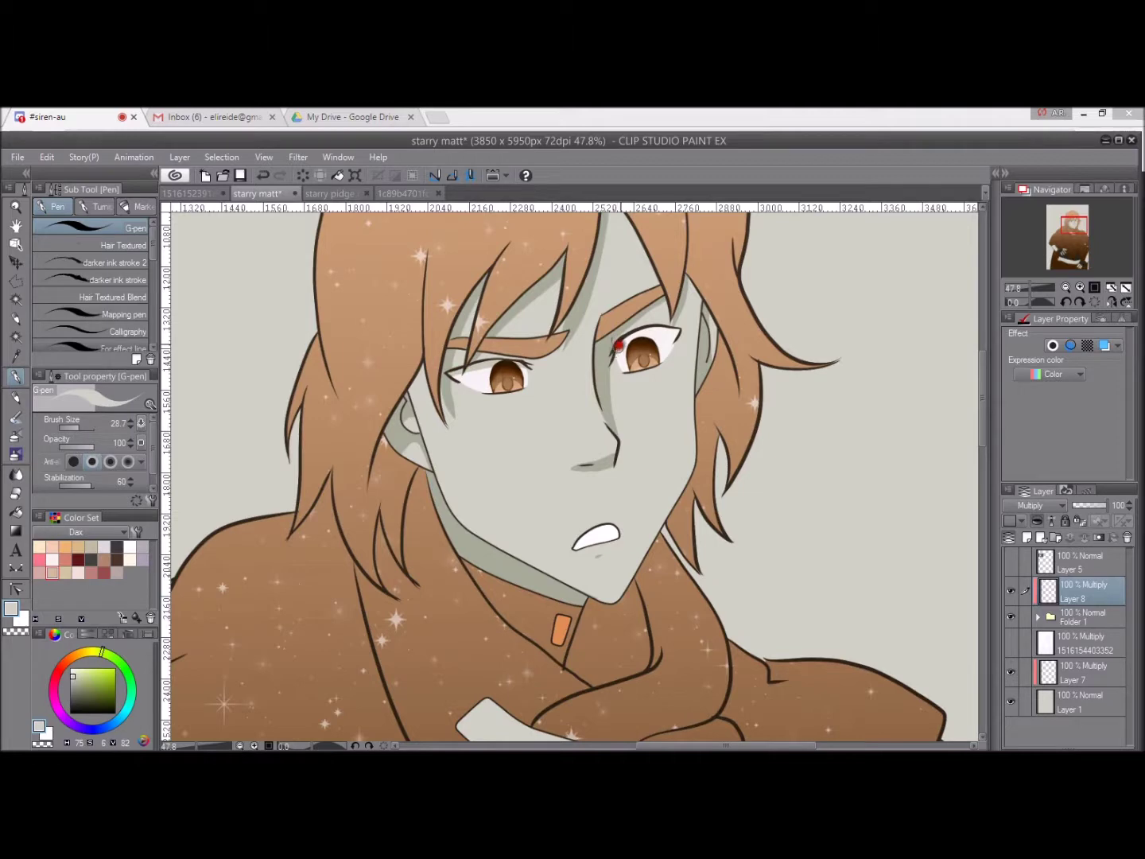
Shade the other forearm, the fingers and thumb at the belt, and the belt's end on Layer 7.
scroll(652, 333, "down", 5)
left_click(748, 462, "ctrl+shift")
left_click_drag(766, 612, 705, 504)
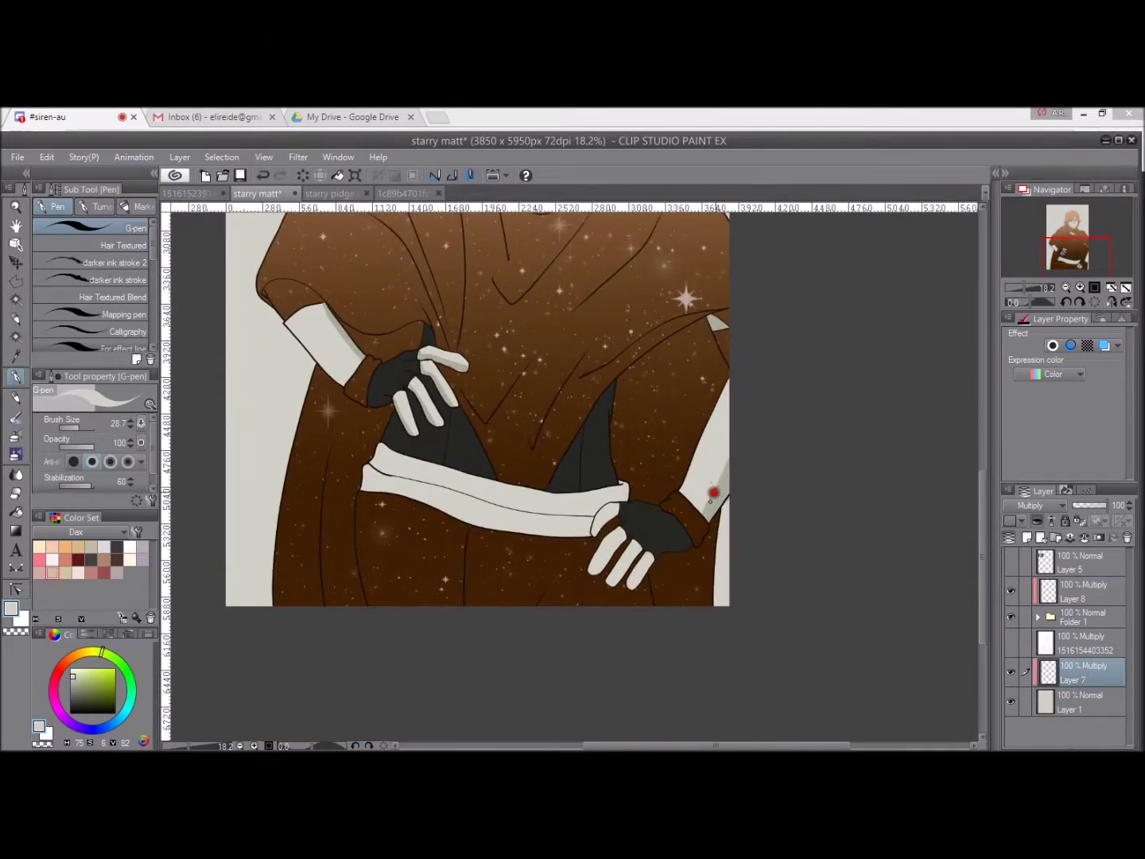
scroll(712, 493, "up", 2)
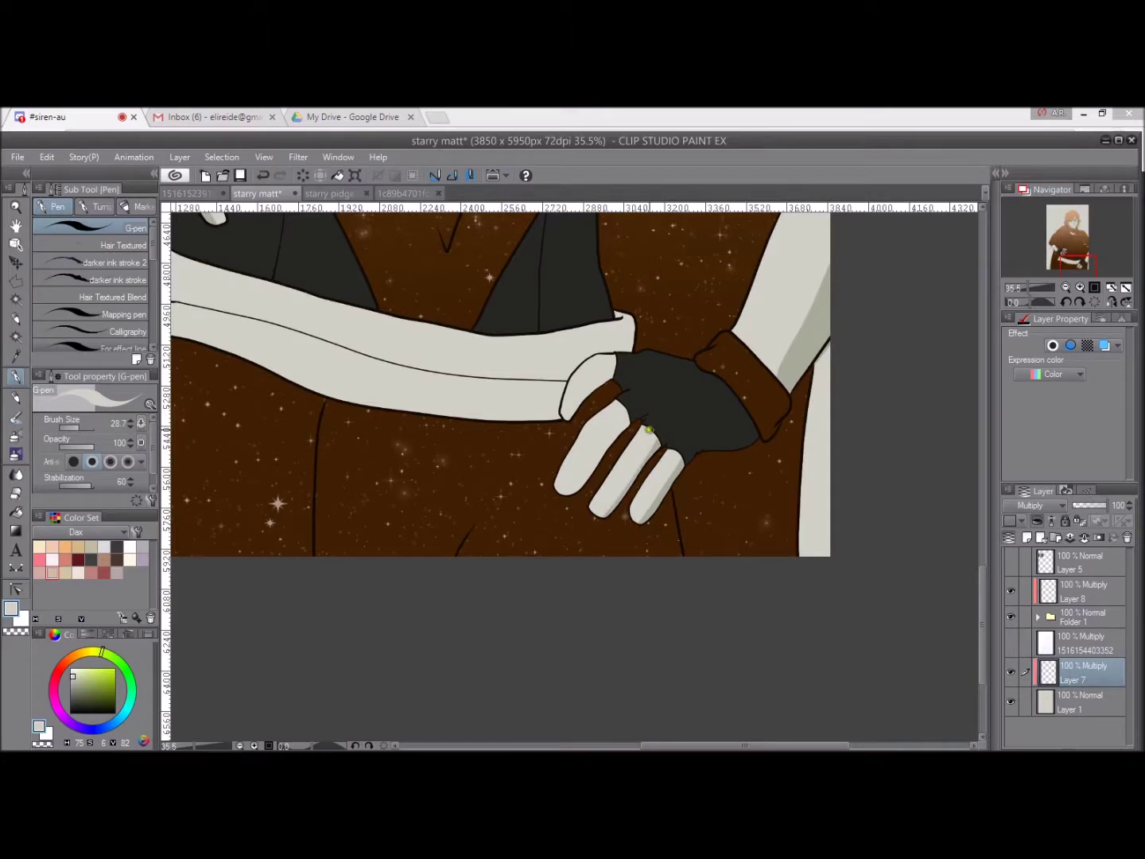
left_click_drag(633, 464, 637, 486)
left_click_drag(628, 413, 630, 466)
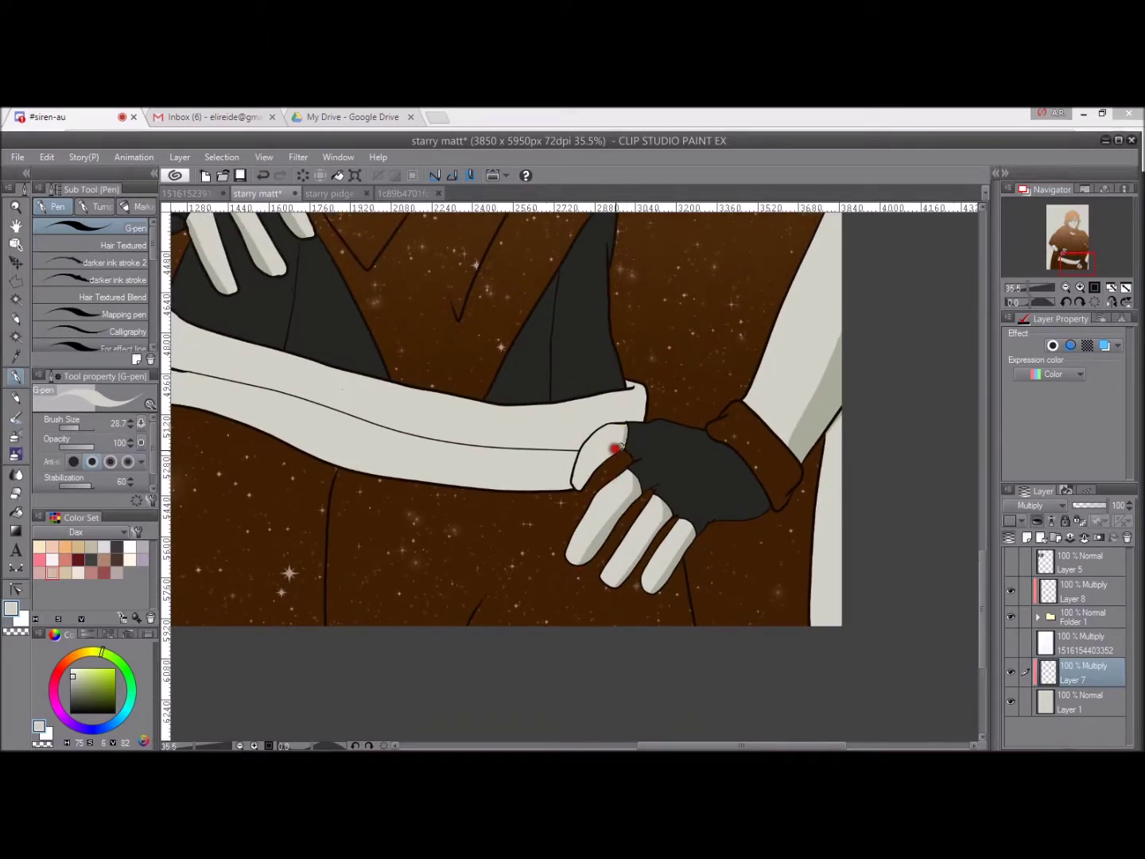
left_click_drag(622, 376, 625, 452)
Erase the brown patch between the thumb and forefinger at the belt on Layer 3, and shade the cleared area on Layer 7.
scroll(645, 483, "down", 1)
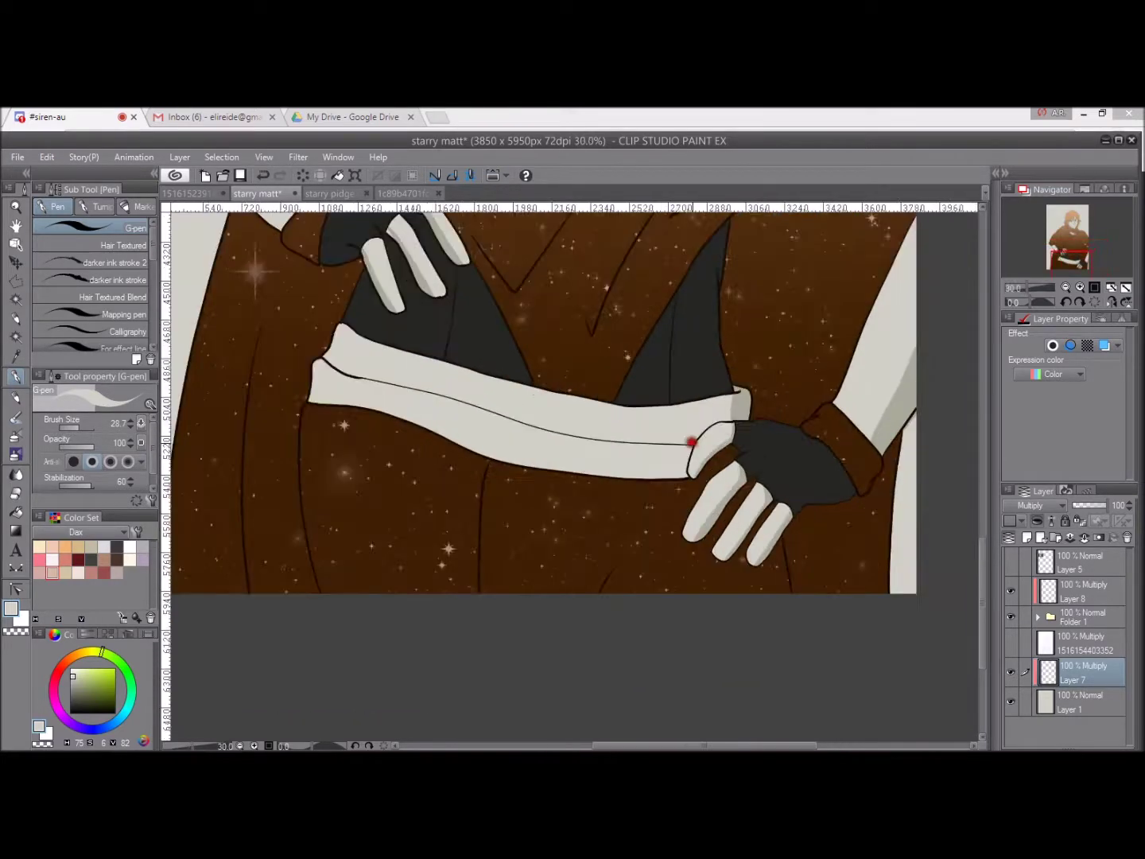
left_click(722, 462, "ctrl+shift")
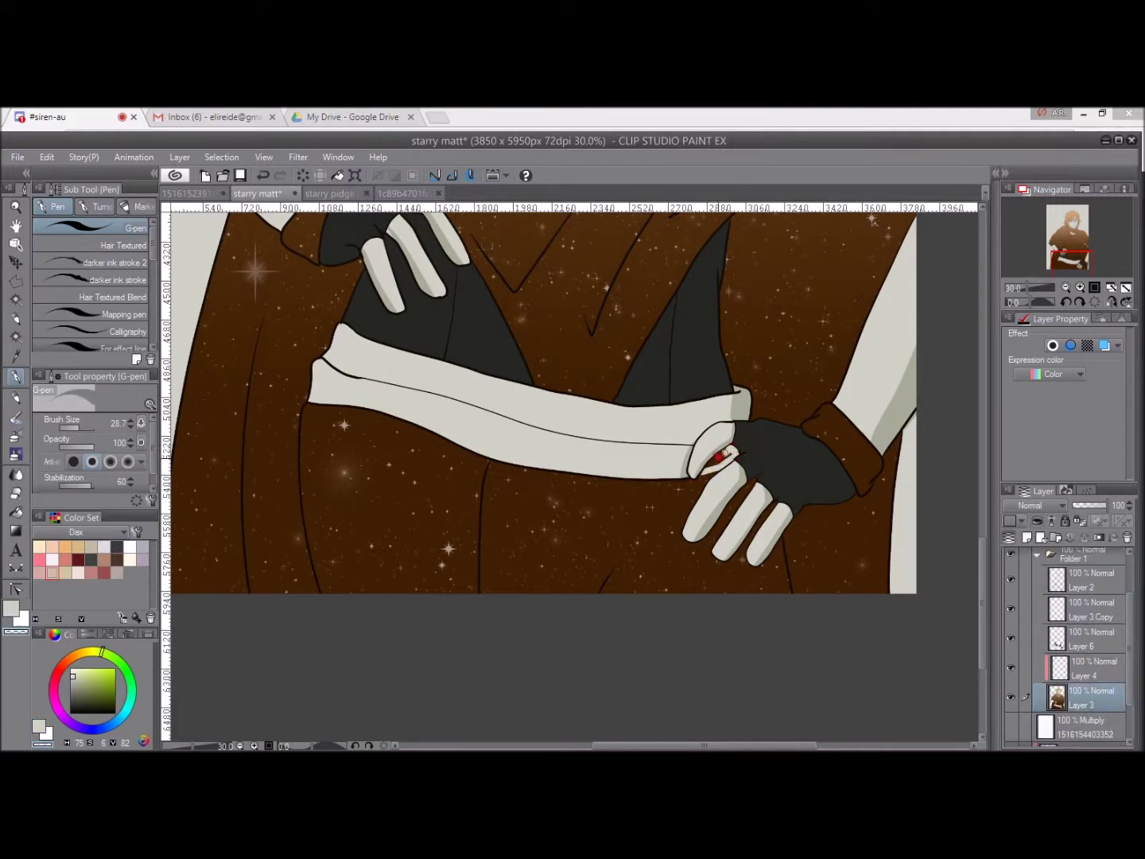
left_click(843, 497, "ctrl+shift")
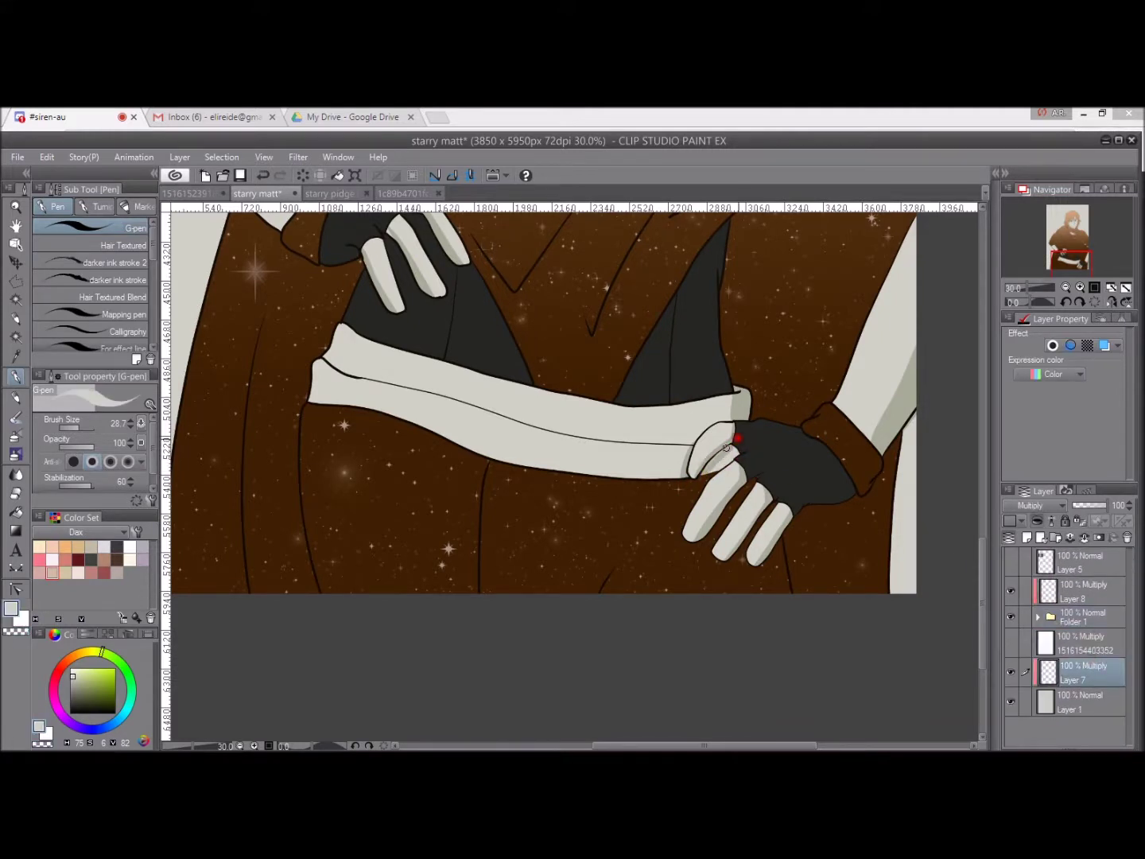
Shade the belt below its seam in light grey, tapering away from the thumb, on Layer 7.
scroll(729, 448, "down", 3)
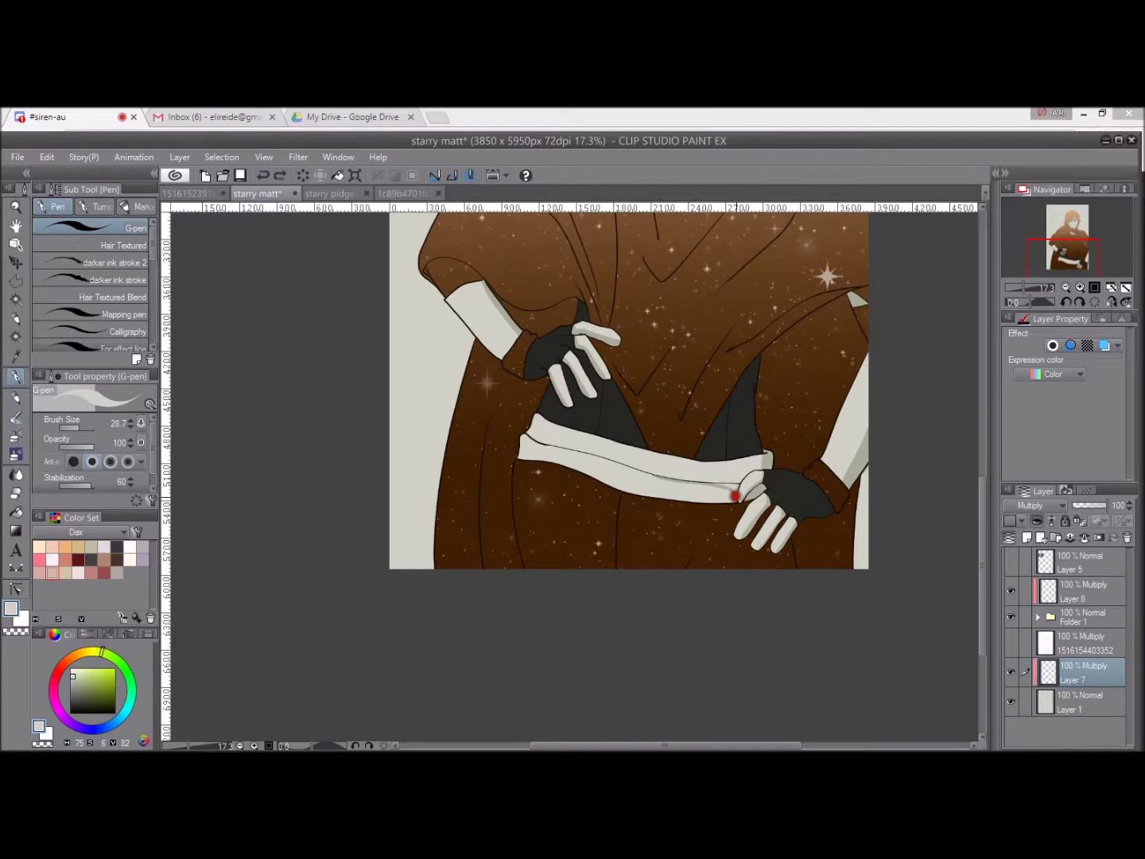
scroll(735, 496, "up", 2)
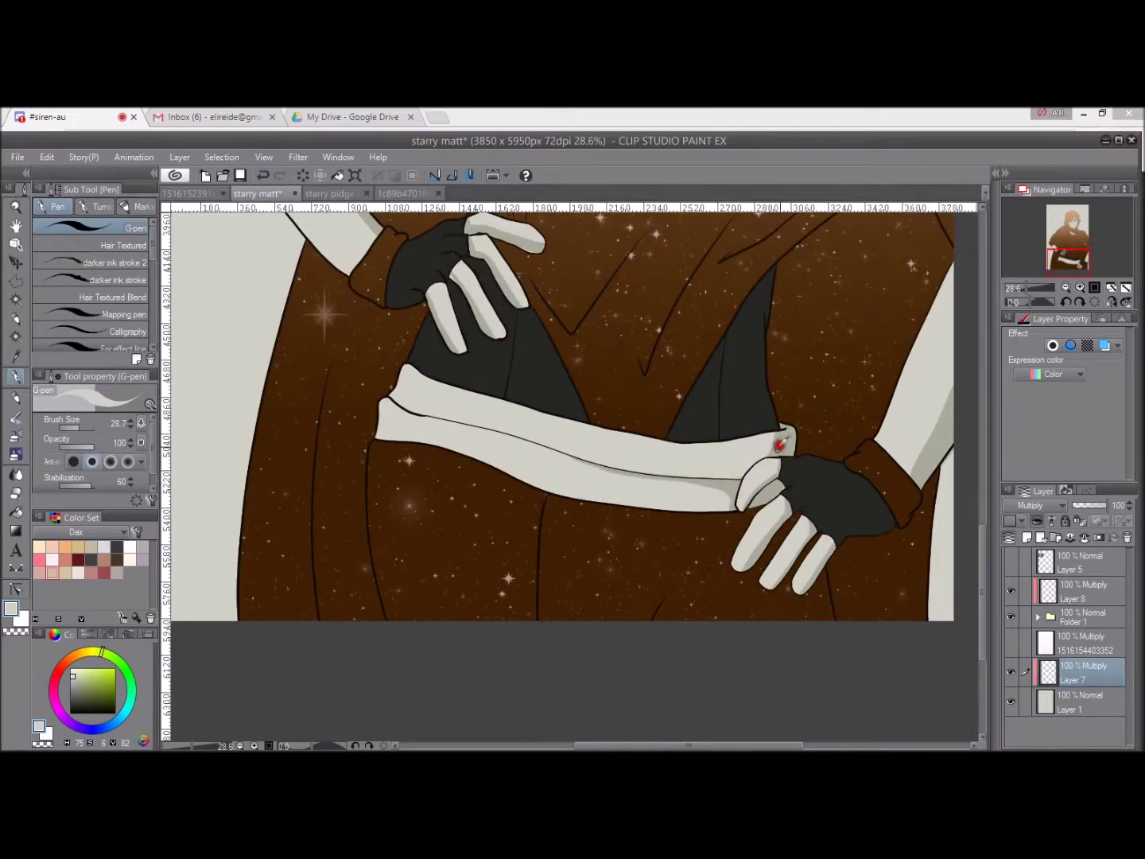
scroll(779, 446, "down", 2)
left_click(418, 739)
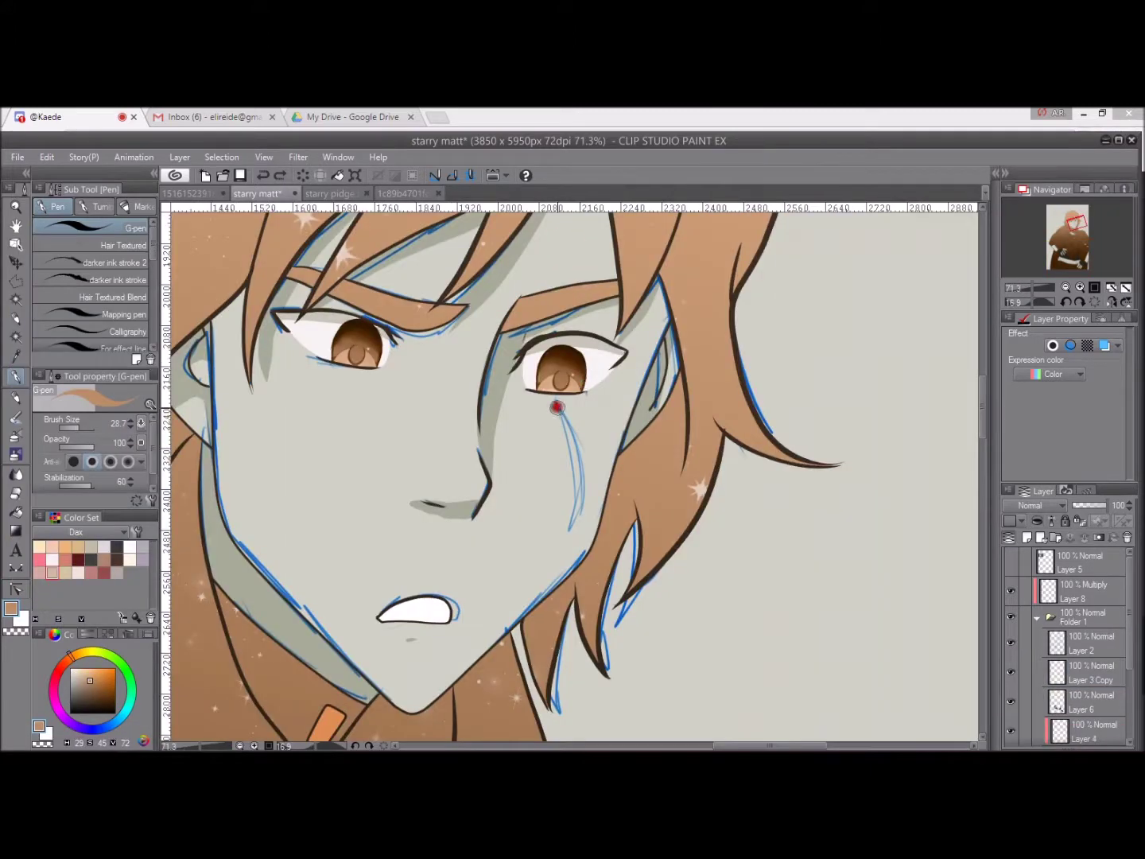
Paint a thin curved brown scar on the cheek below the eye following the blue sketch, and hide the sketch.
scroll(568, 451, "up", 2)
mouse_move(555, 380)
left_mouse_down()
mouse_move(576, 435)
mouse_move(574, 549)
left_mouse_up()
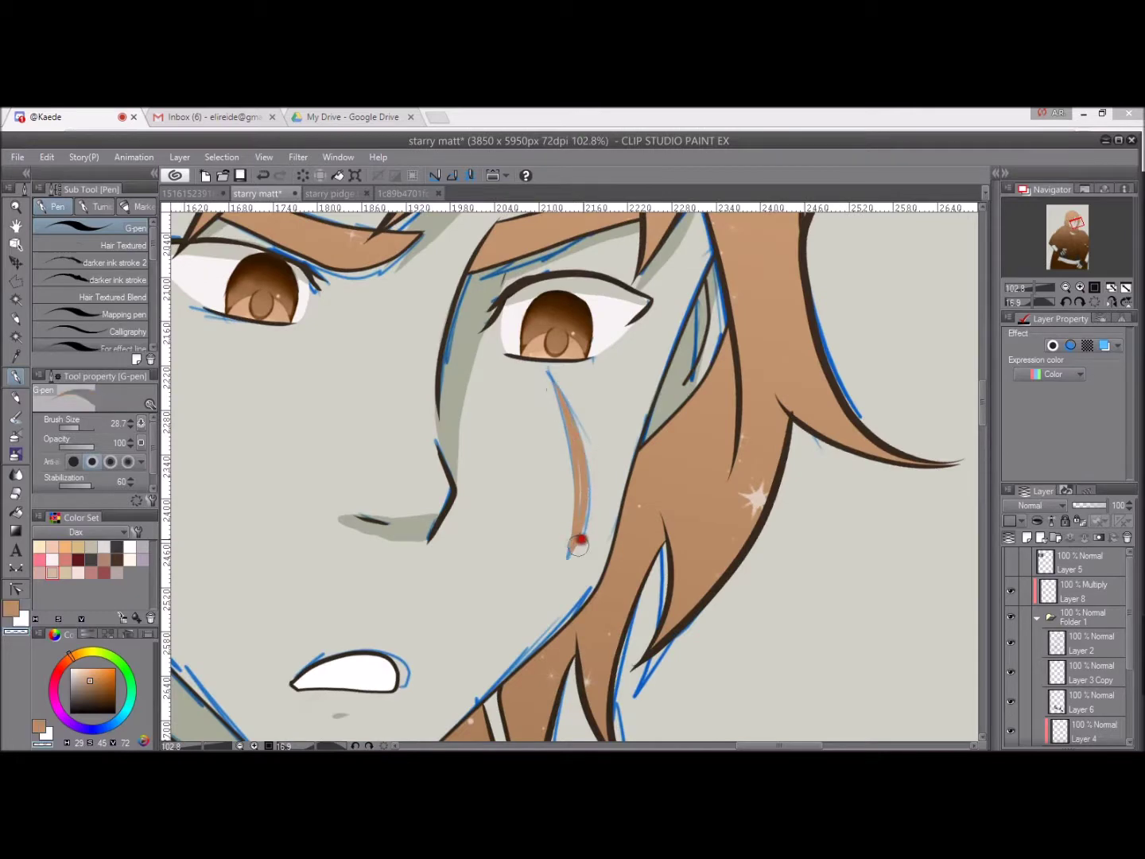
left_click(1037, 617)
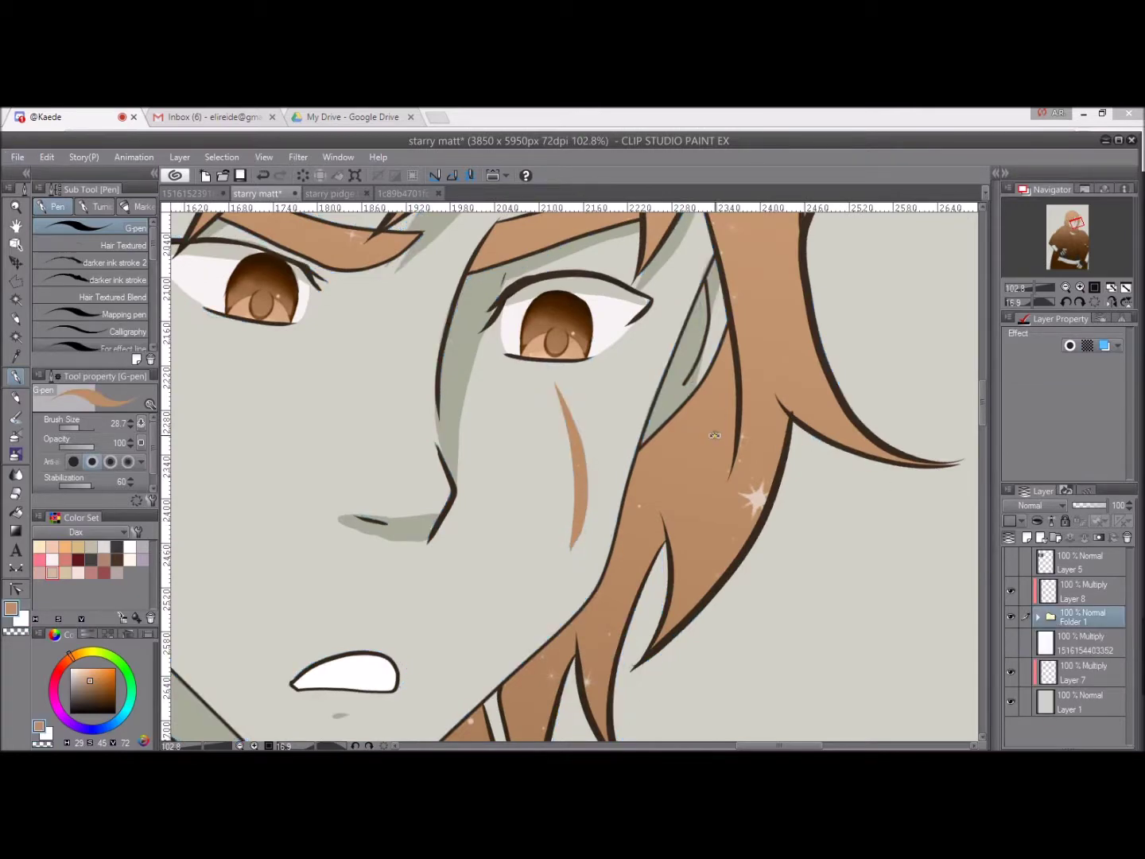
Select the rear sections of the cloak behind the arms from Layer 2's line art, and make Layer 8 active.
scroll(715, 436, "down", 8)
left_click(1037, 617)
left_click(1090, 643)
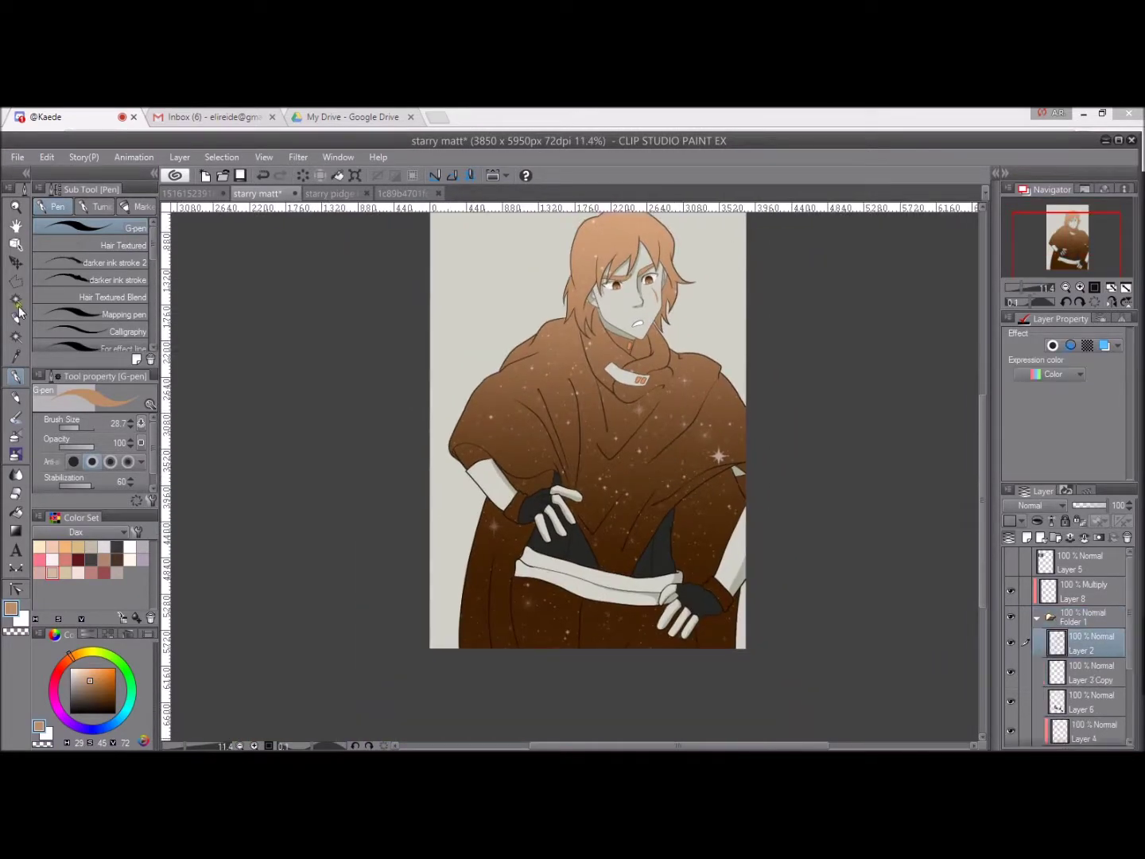
key("w")
left_click(477, 604)
left_click(1037, 617)
left_click(1089, 592)
Fill the selected rear cloak sections with the light grey shading colour on Multiply Layer 8, and deselect.
left_click(719, 549)
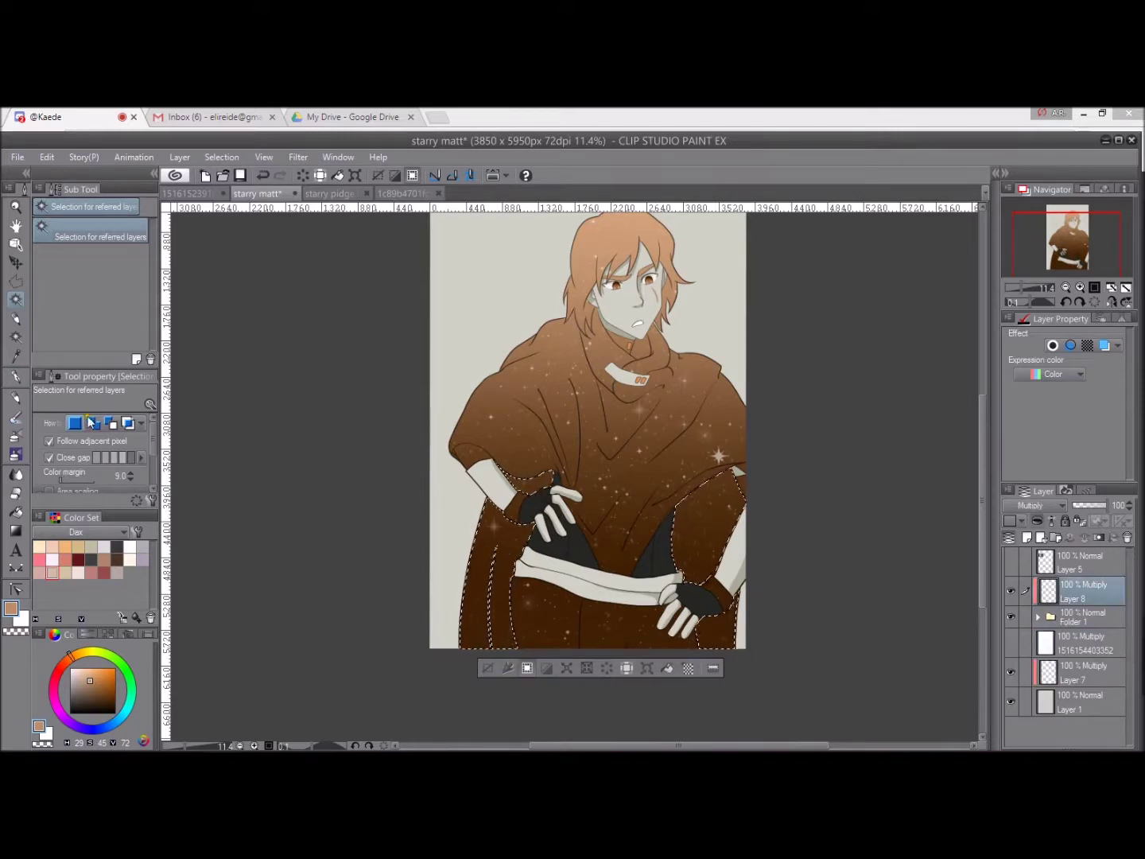
key("p")
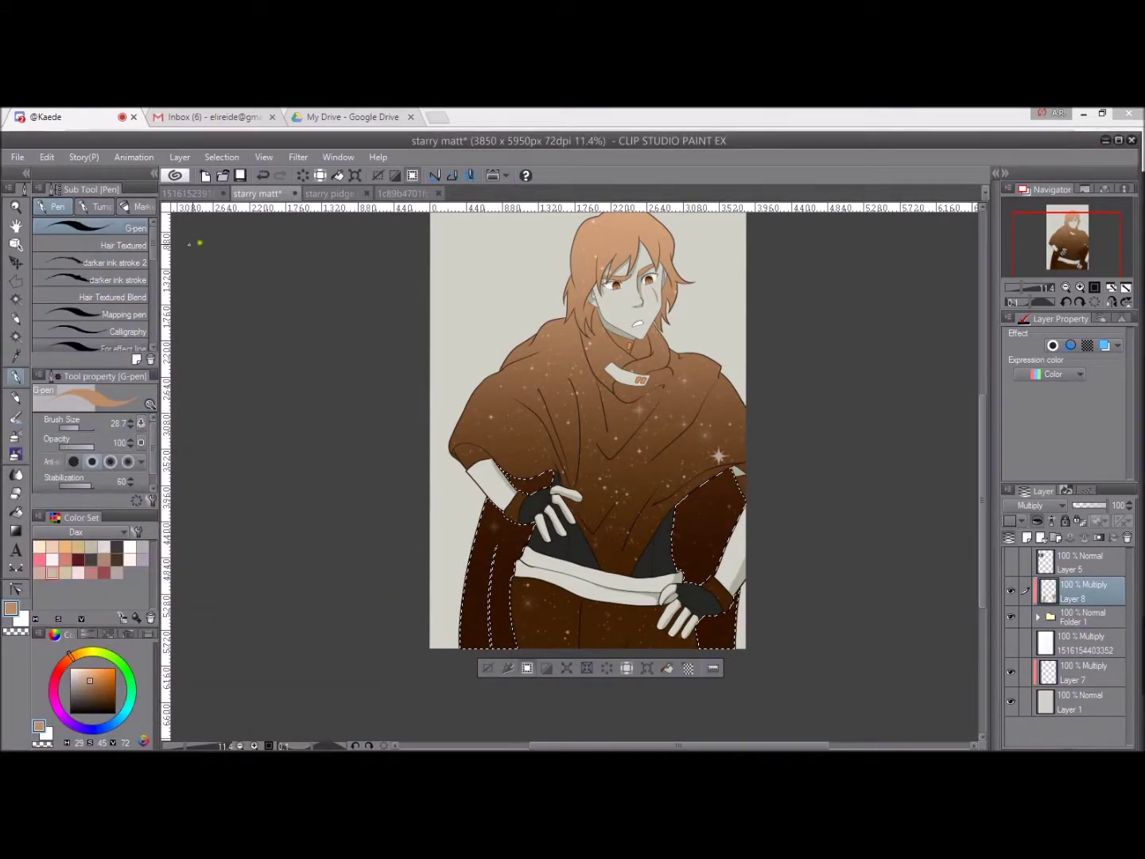
left_click(462, 324, "alt")
left_click(667, 668)
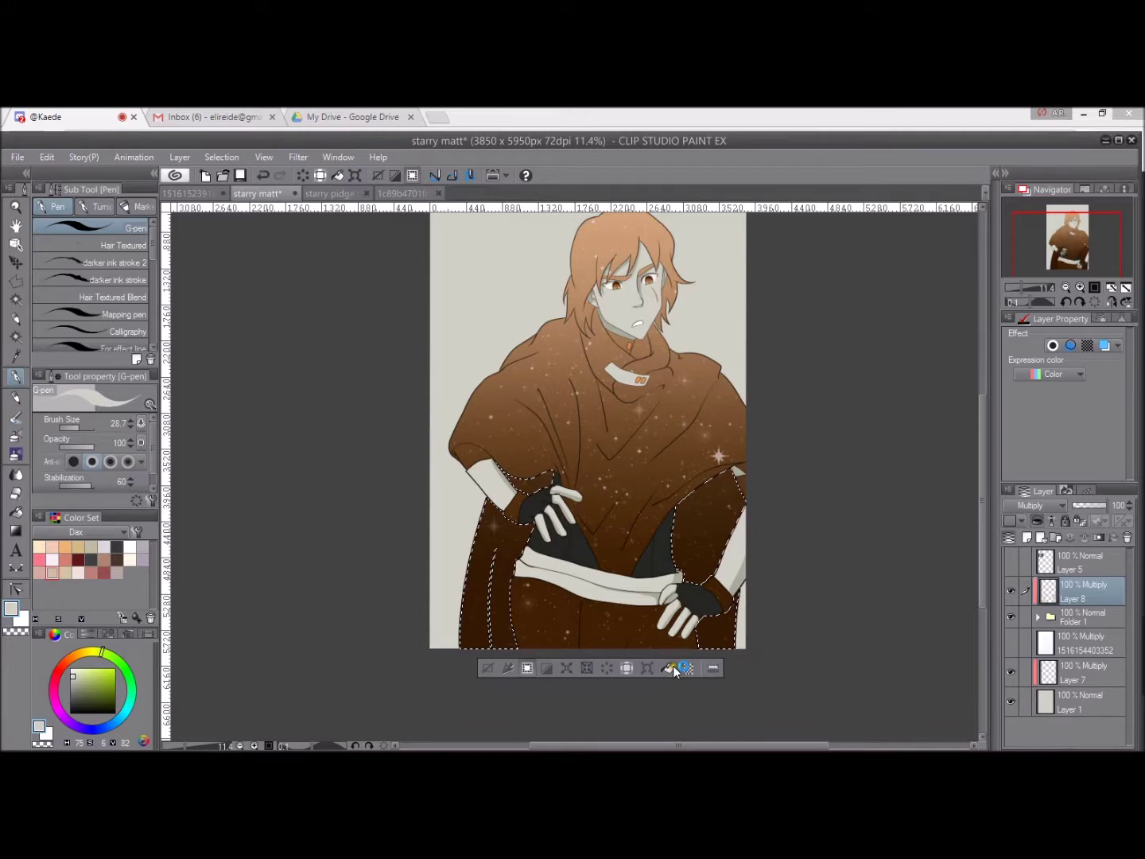
key("ctrl+d")
Select the black shirt areas above the belt and the black gloves from Layer 2's line art.
scroll(798, 464, "down", 1)
scroll(798, 464, "up", 4)
scroll(291, 412, "down", 1)
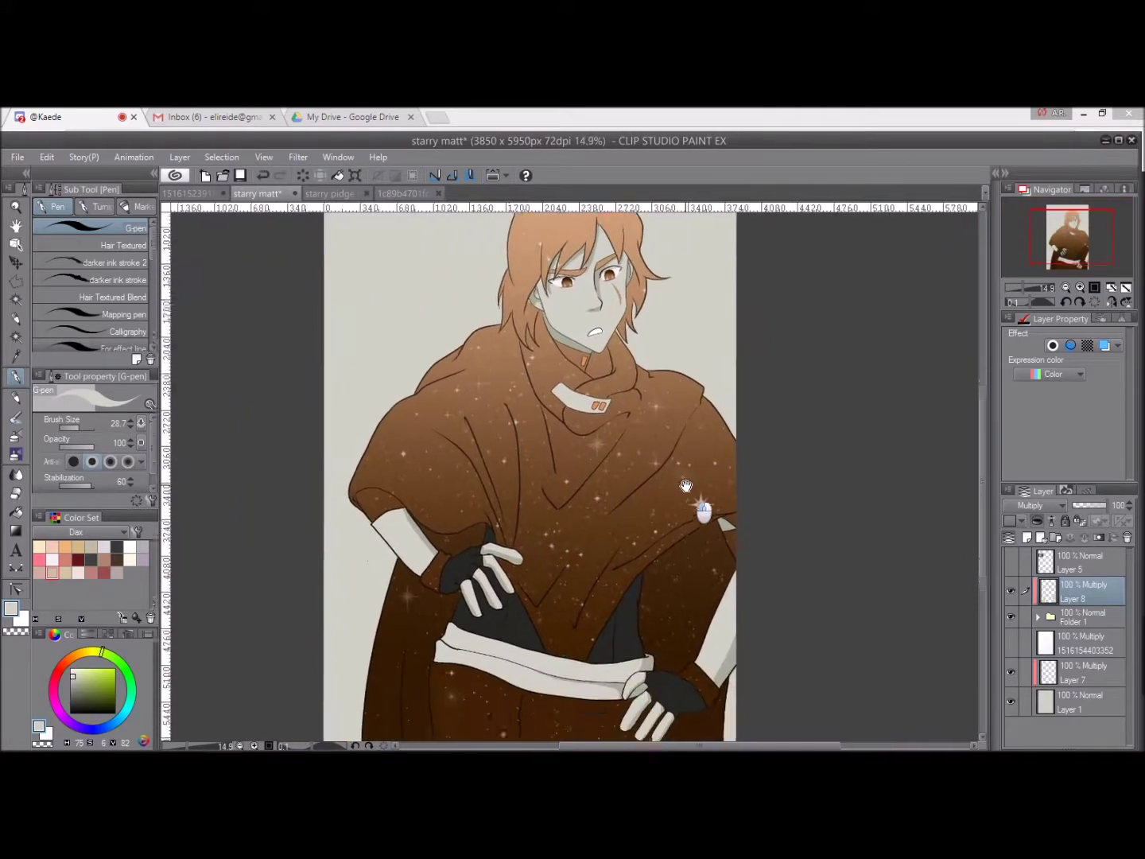
left_click_drag(290, 412, 286, 338)
left_click(16, 299)
left_click(1038, 617)
left_click(1091, 643)
left_click(612, 501)
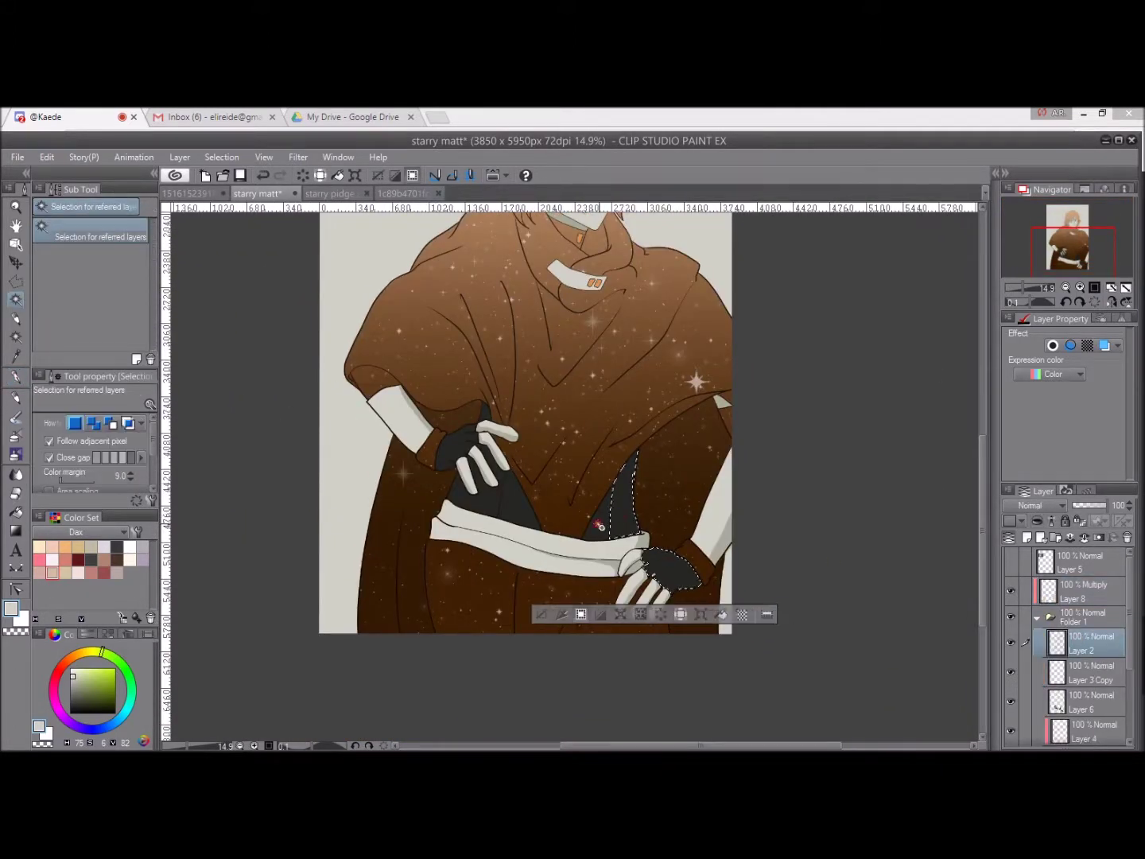
left_click(493, 504)
left_click(664, 569)
key("ctrl+d")
Shade the black glove at the belt and the adjacent shirt panel with the G-pen on Layer 8.
left_click(1082, 593)
key("p")
scroll(677, 557, "up", 8)
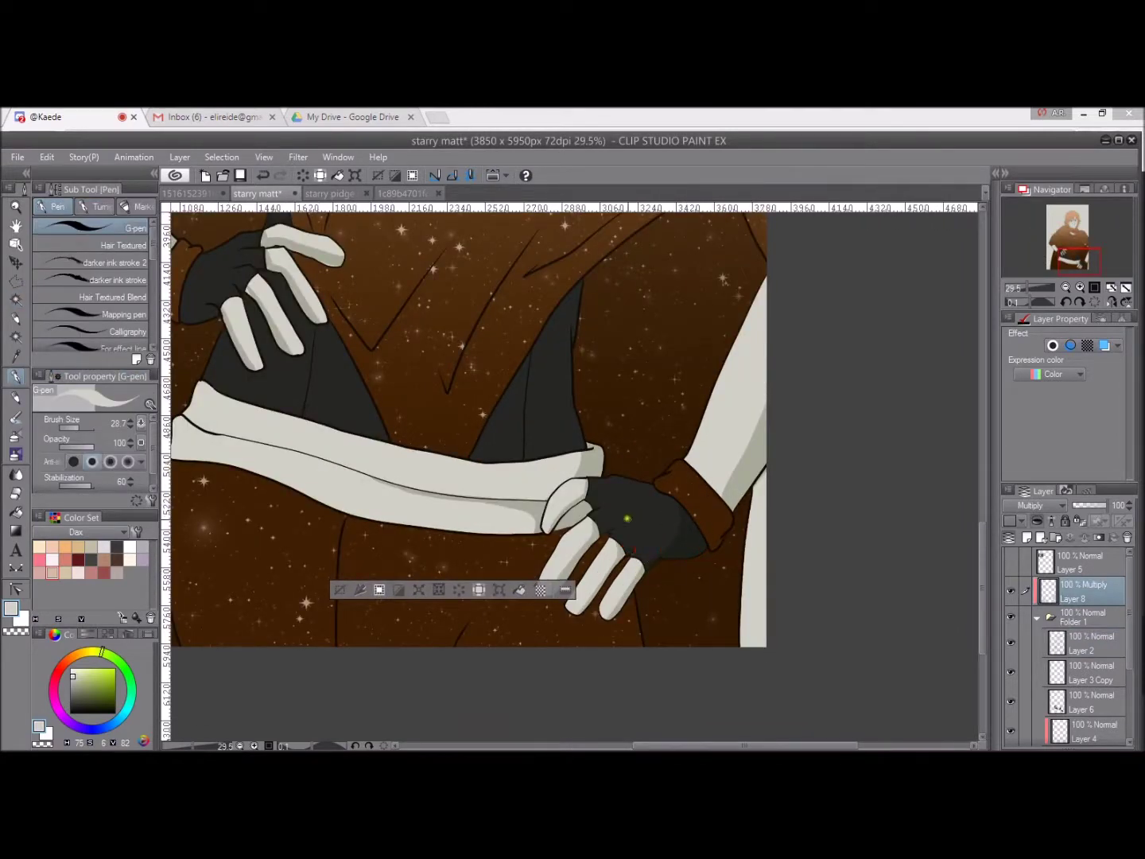
scroll(502, 536, "up", 2)
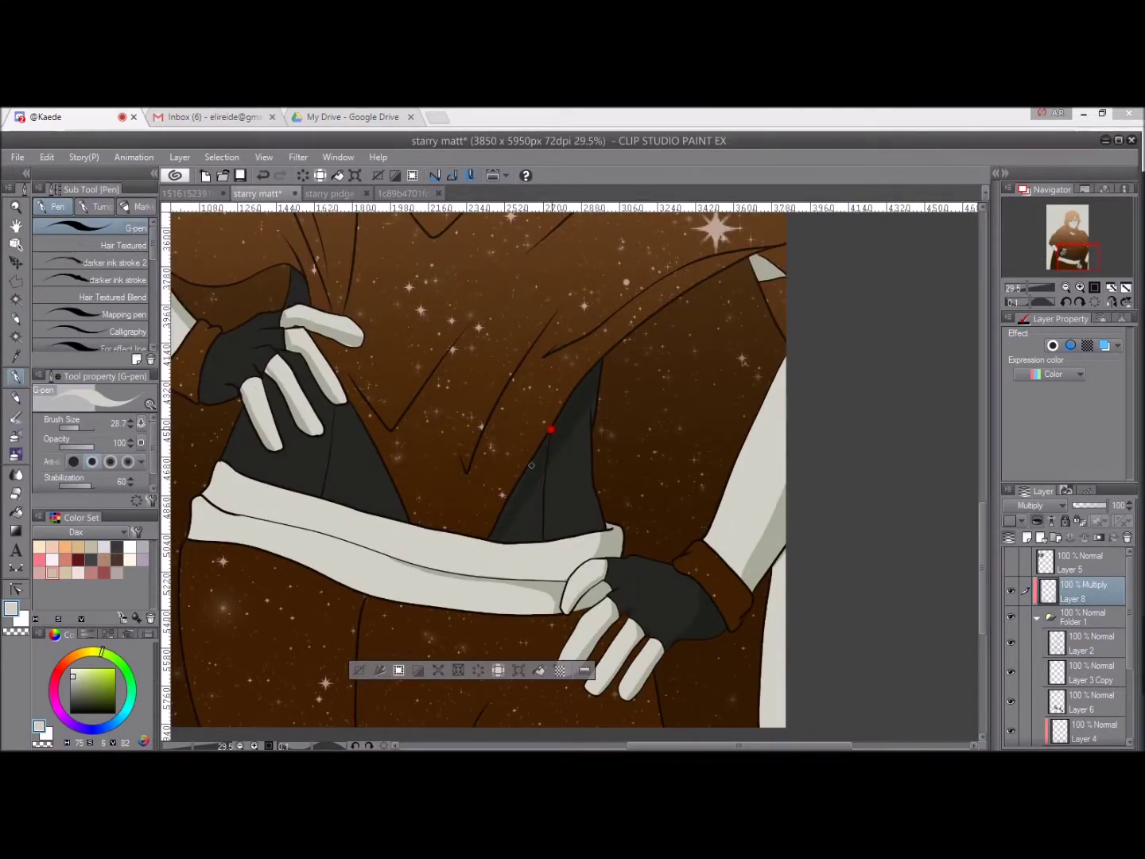
Shade the black shirt panel below the hand on the hip on Layer 8, and clear the selection.
scroll(547, 518, "left", 3)
scroll(547, 517, "up", 2)
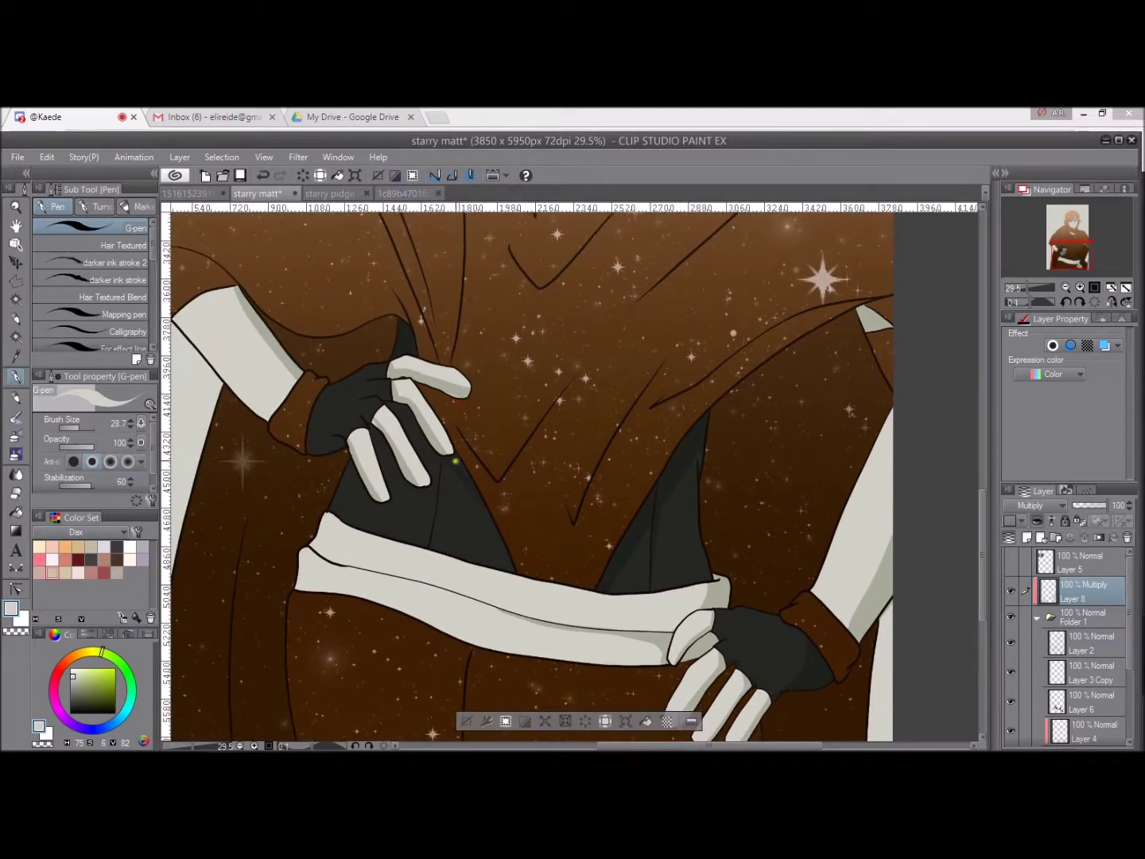
scroll(423, 457, "up", 2)
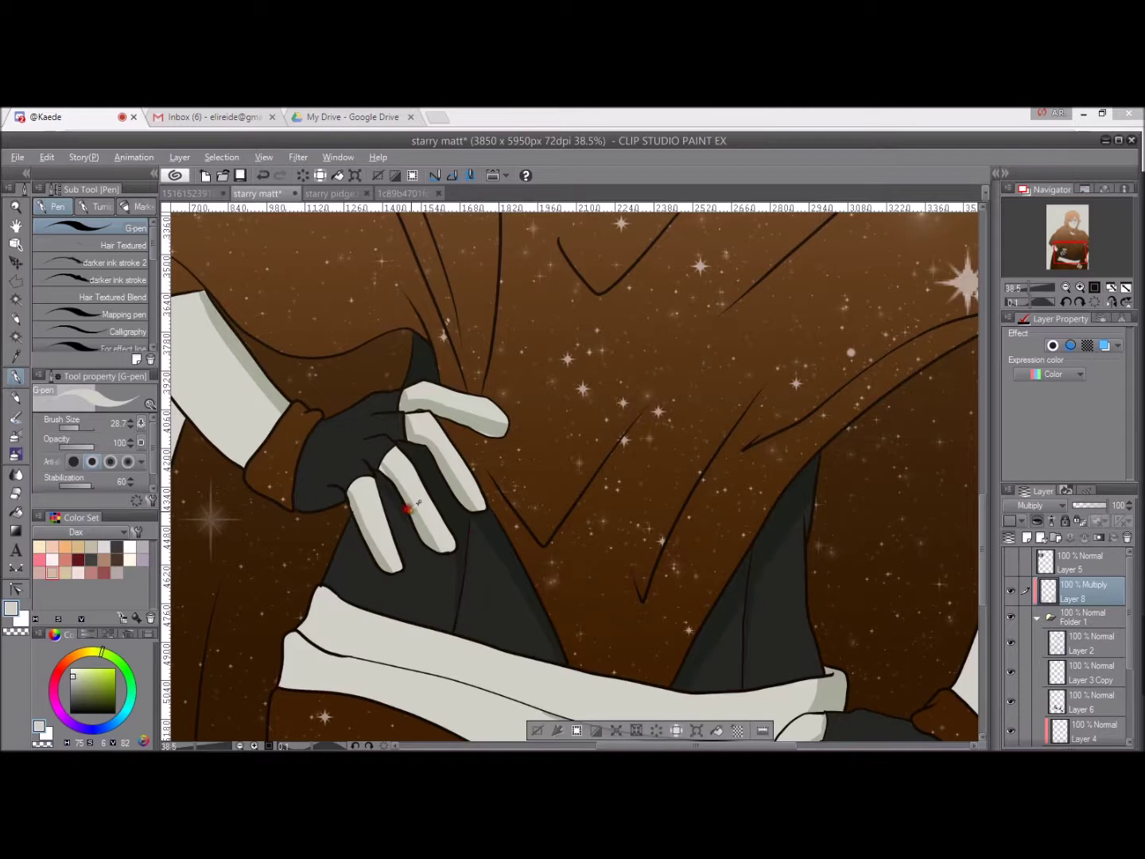
scroll(404, 503, "down", 5)
scroll(583, 442, "down", 2)
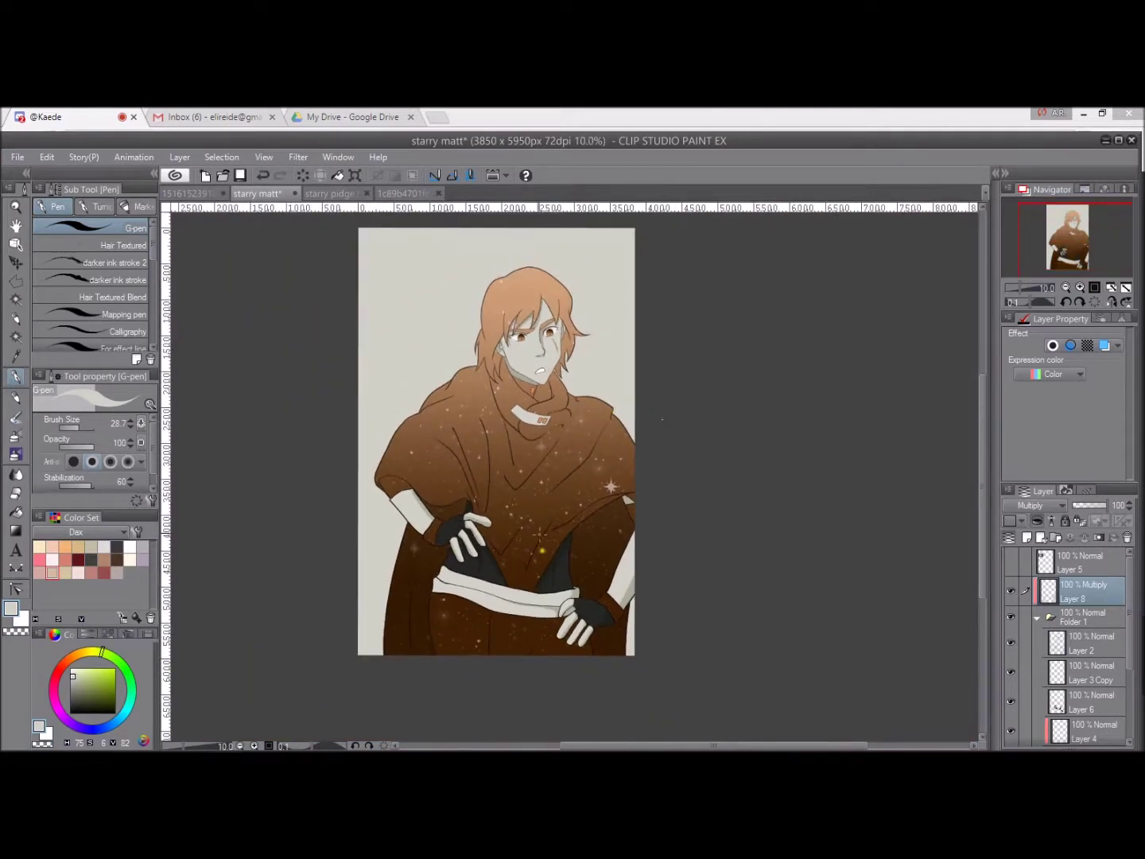
Draw white ellipse highlights on the first iris on the new Layer 9.
scroll(631, 500, "up", 2)
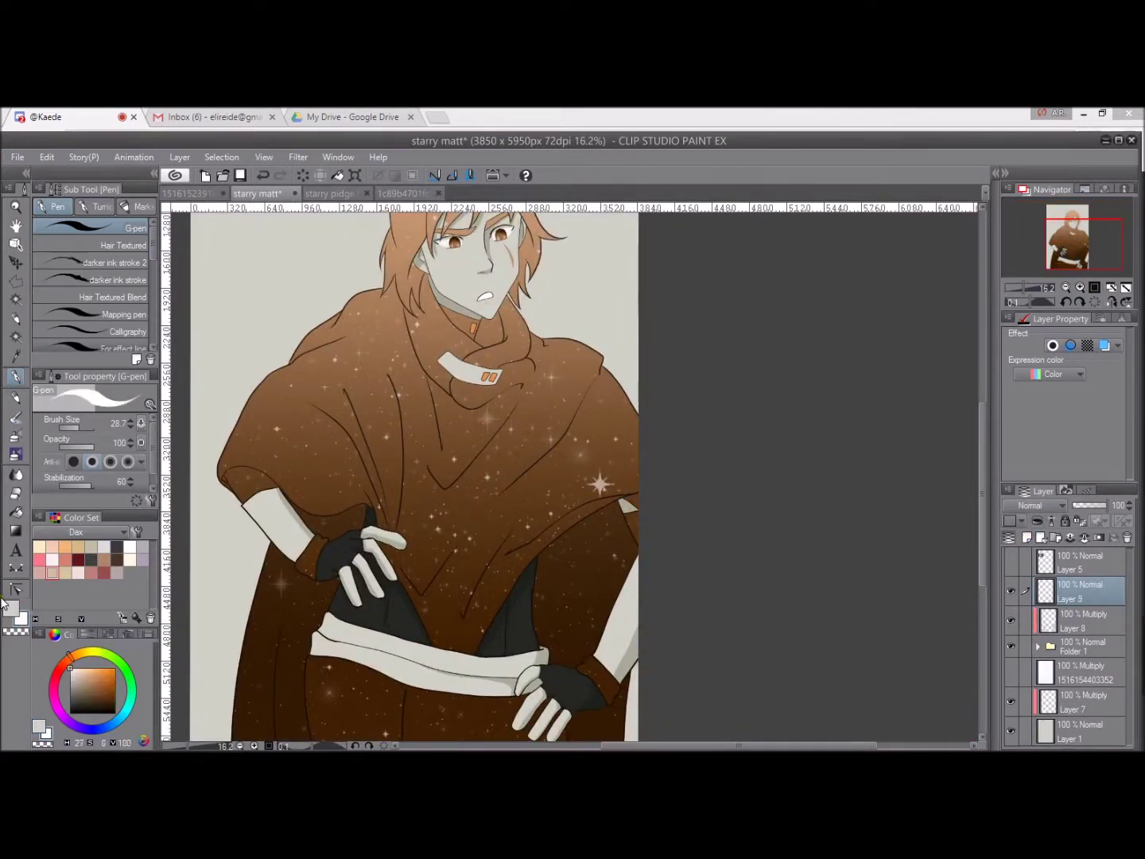
left_click(15, 568)
scroll(487, 414, "up", 6)
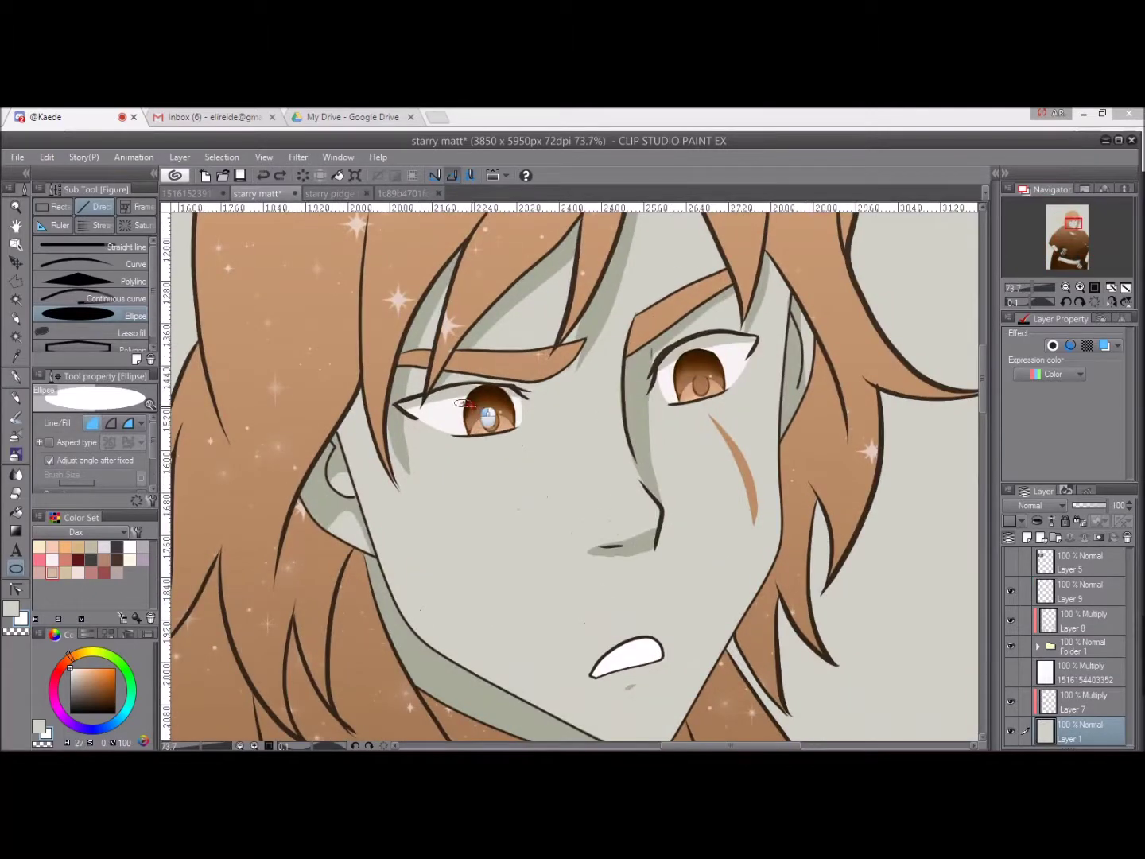
left_click(481, 410, "ctrl")
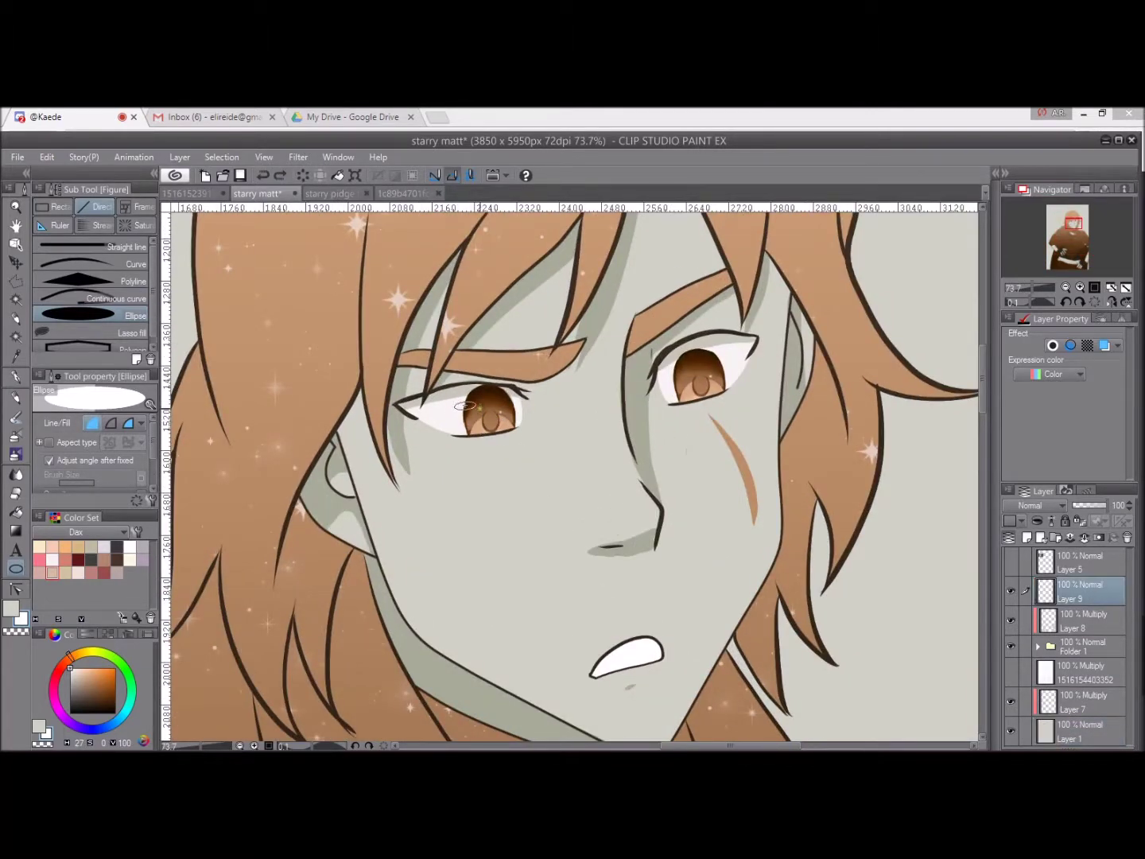
left_click_drag(476, 407, 710, 433)
Duplicate the eye highlights, move the copy onto the other iris, and merge it into Layer 9.
key("ctrl+c")
key("ctrl+v")
key("k")
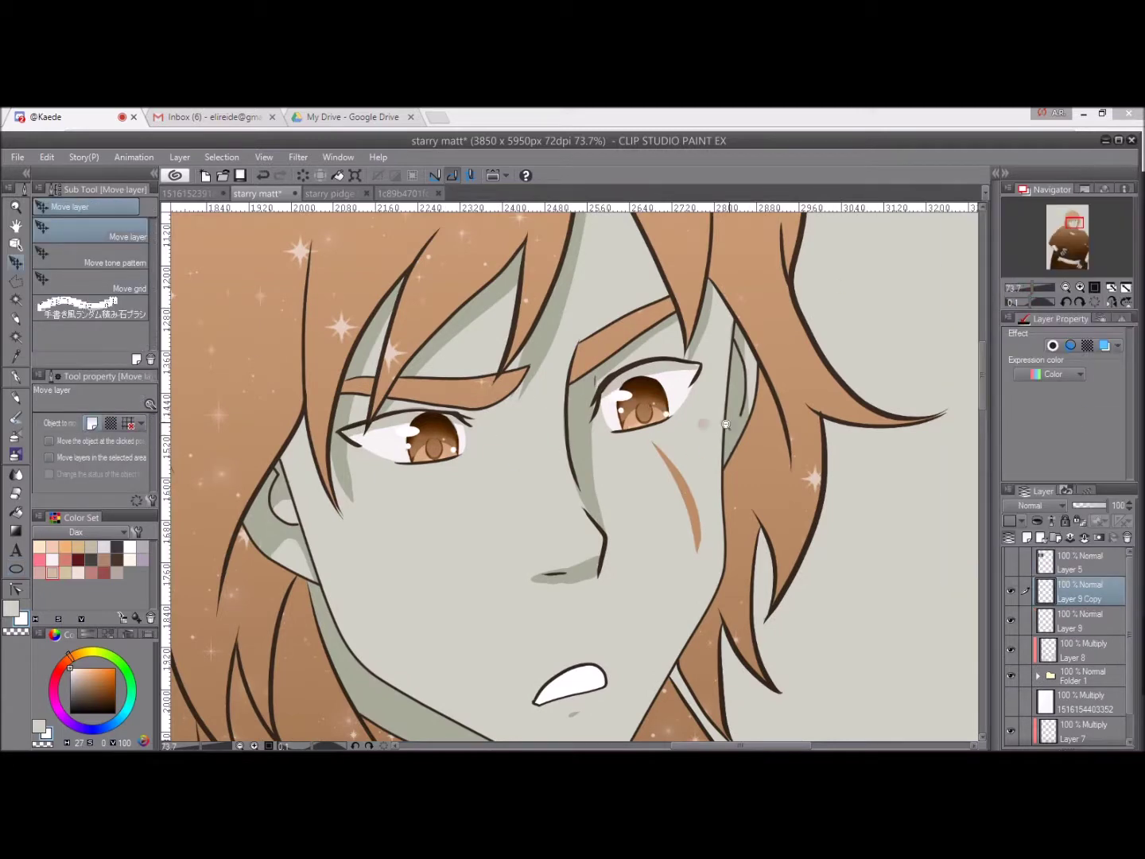
scroll(711, 434, "down", 5)
key("p")
right_click(1080, 591)
left_click(1033, 615)
Sign the drawing along the cloak's outer edge in dark brown with the Lighter pencil at size 3.0 on Layer 9.
mouse_move(485, 588)
left_mouse_down()
mouse_move(443, 553)
mouse_move(483, 520)
mouse_move(454, 533)
mouse_move(465, 570)
mouse_move(489, 548)
mouse_move(492, 499)
mouse_move(477, 473)
mouse_move(465, 513)
mouse_move(547, 440)
left_mouse_up()
scroll(455, 572, "up", 4)
scroll(475, 470, "up", 3)
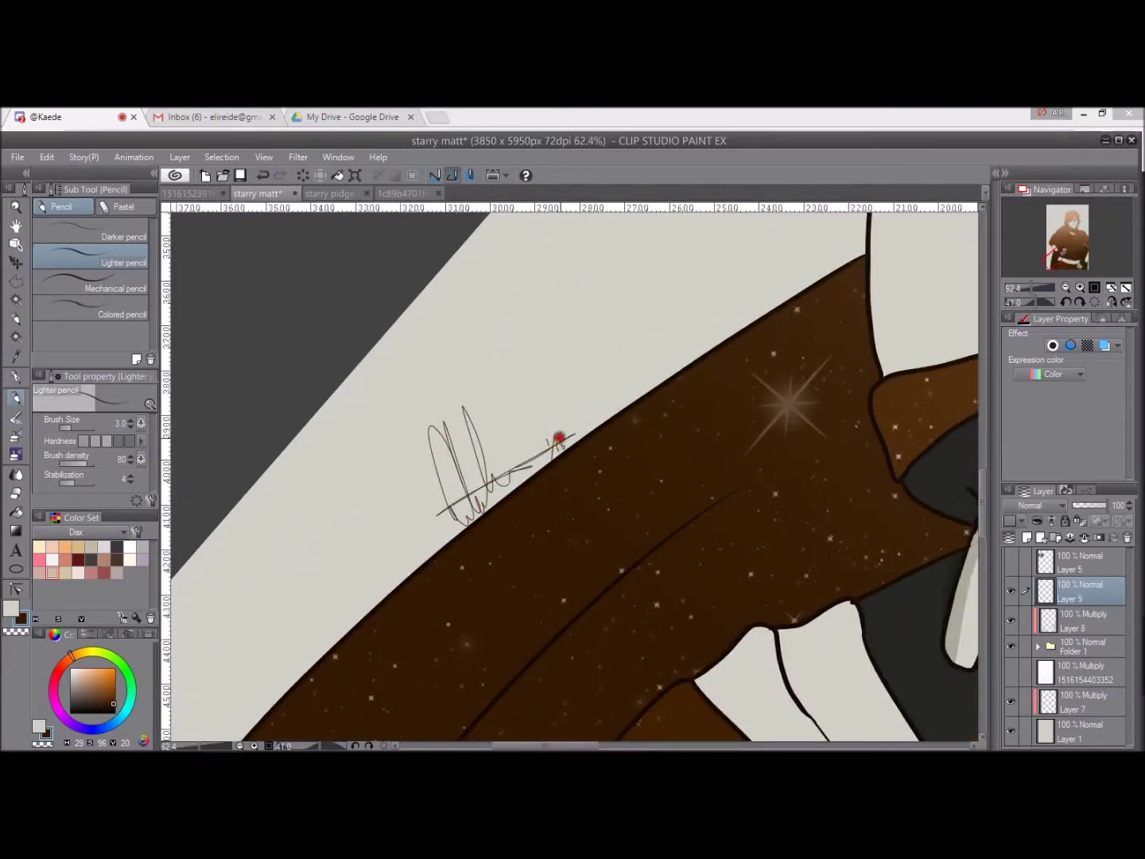